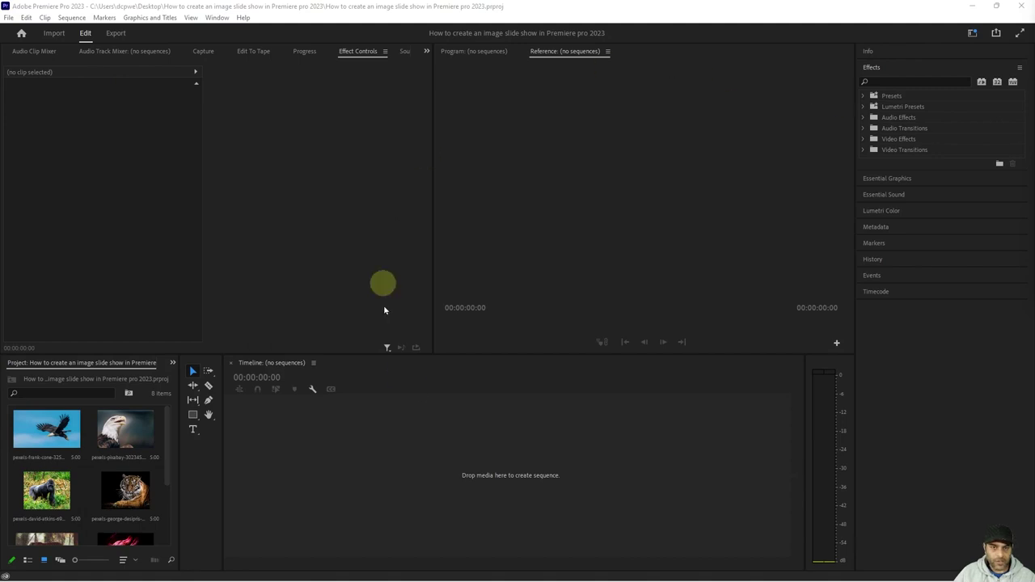
left_click(535, 12)
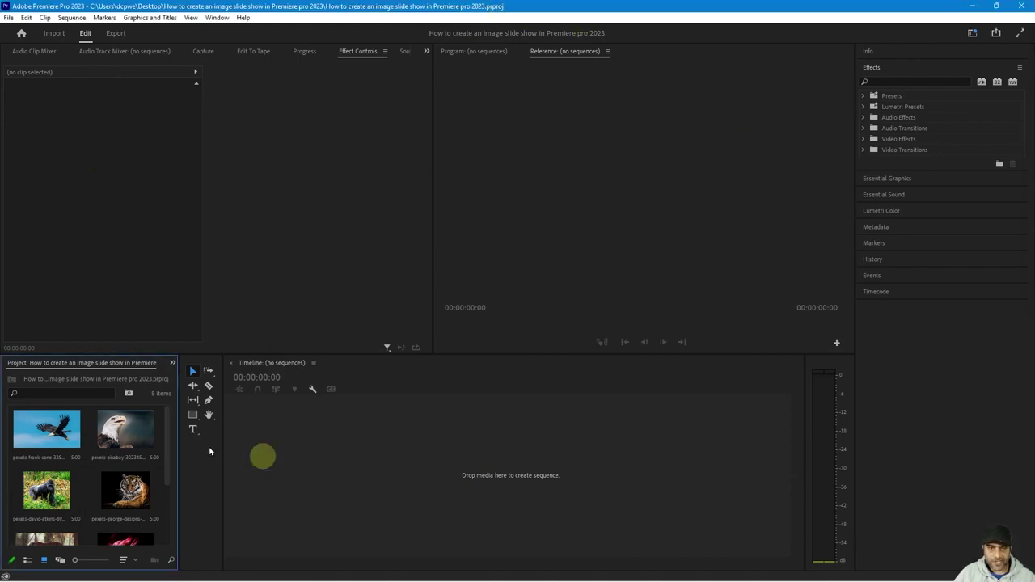
left_click(216, 18)
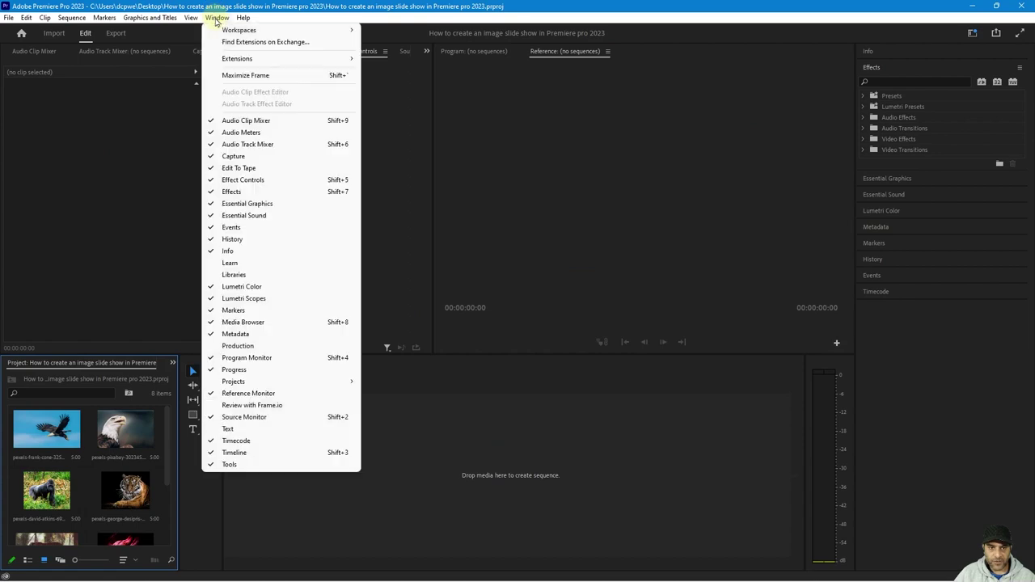
mouse_move(240, 31)
left_click(395, 31)
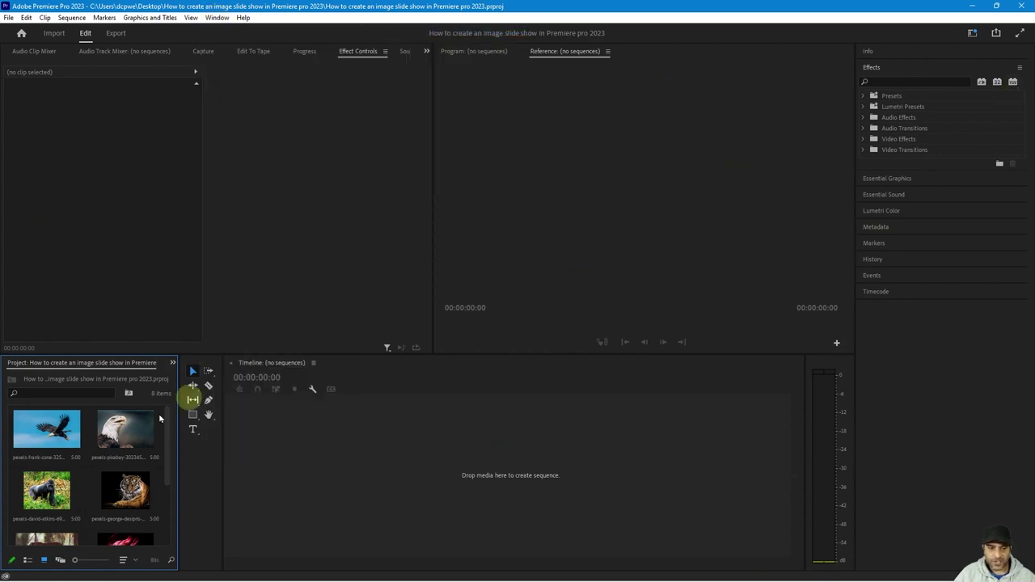
Look through the thumbnails of the imported animal images in the project bin
scroll(58, 477, "down", 3)
scroll(80, 490, "up", 3)
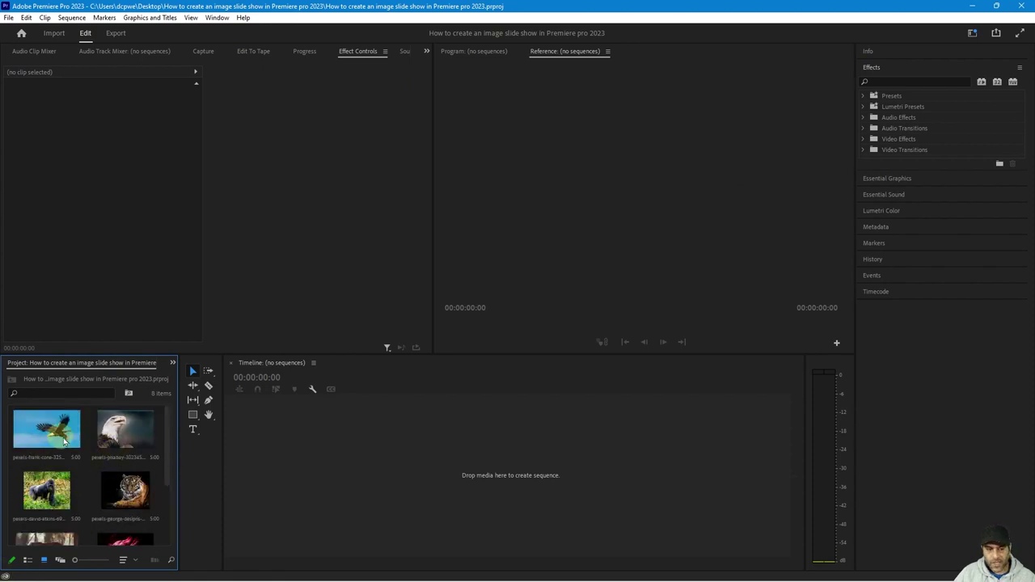
scroll(59, 487, "down", 3)
scroll(60, 490, "up", 3)
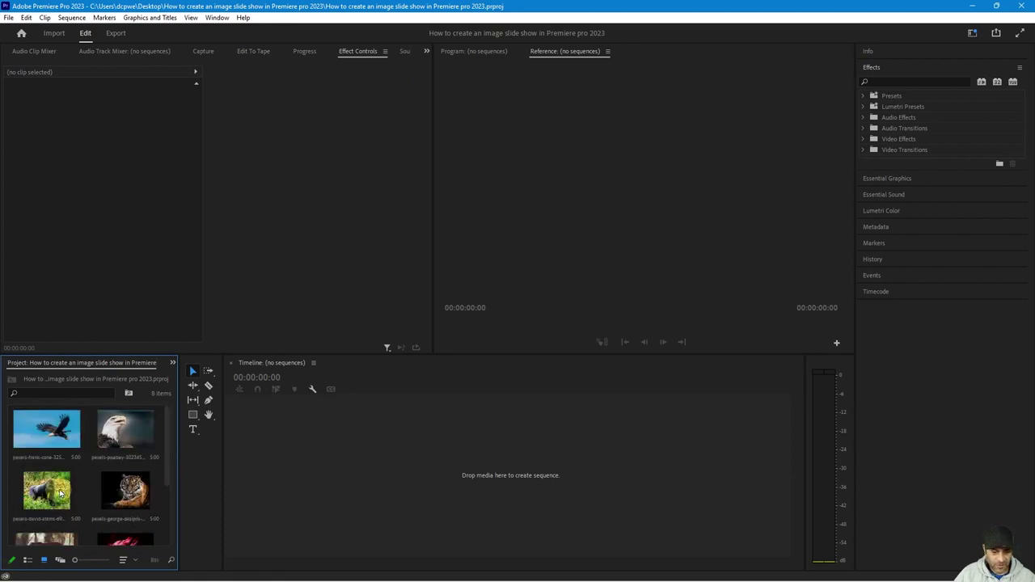
scroll(47, 501, "down", 3)
scroll(85, 486, "up", 2)
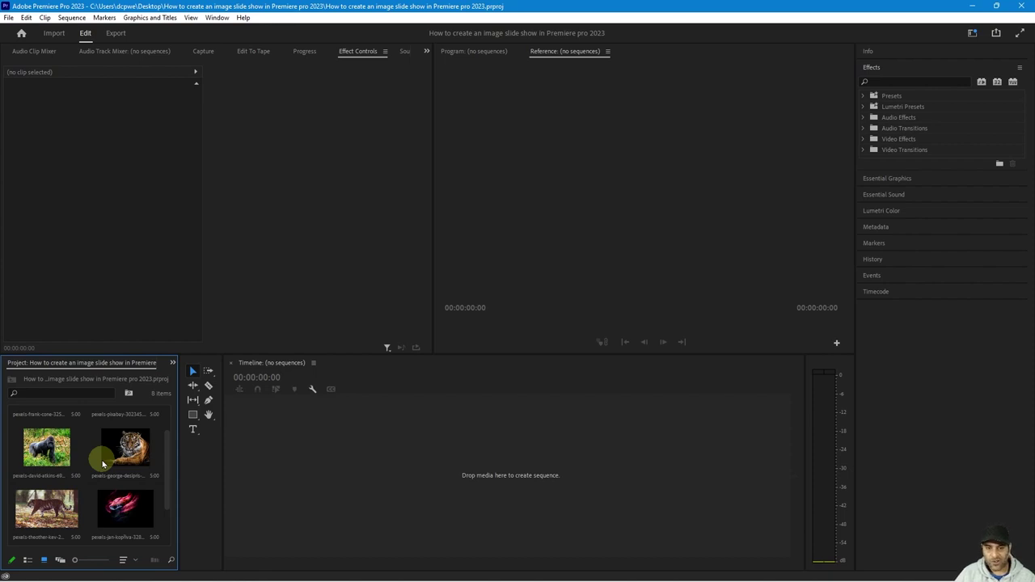
scroll(102, 463, "down", 1)
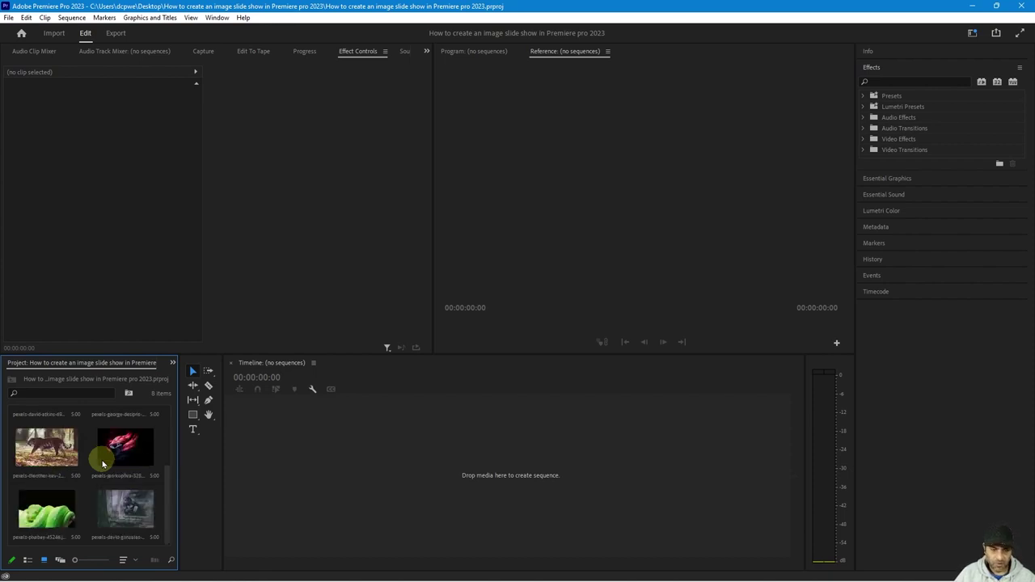
Switch the project bin to list view
left_click(28, 561)
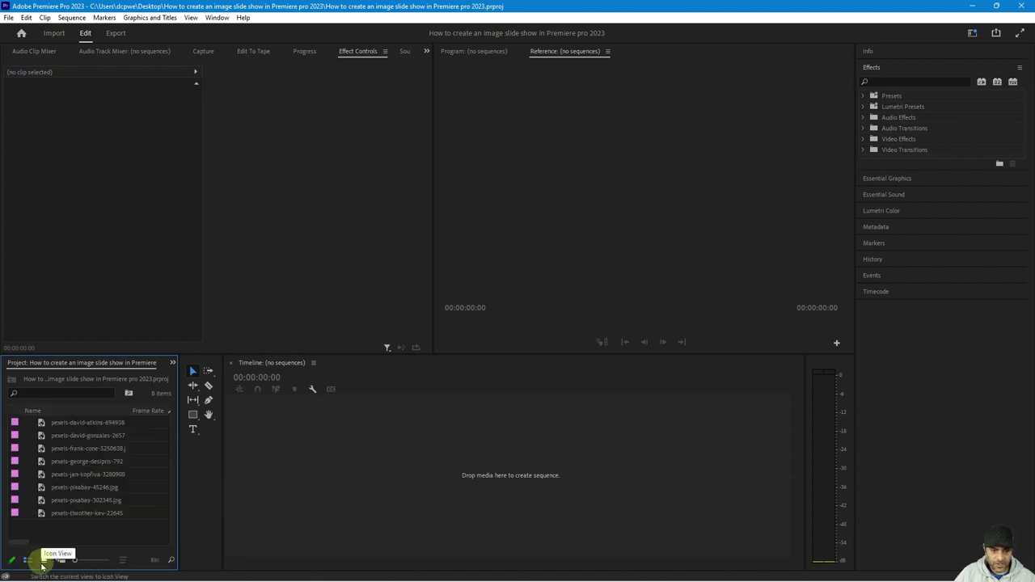
left_click(44, 561)
left_click(28, 560)
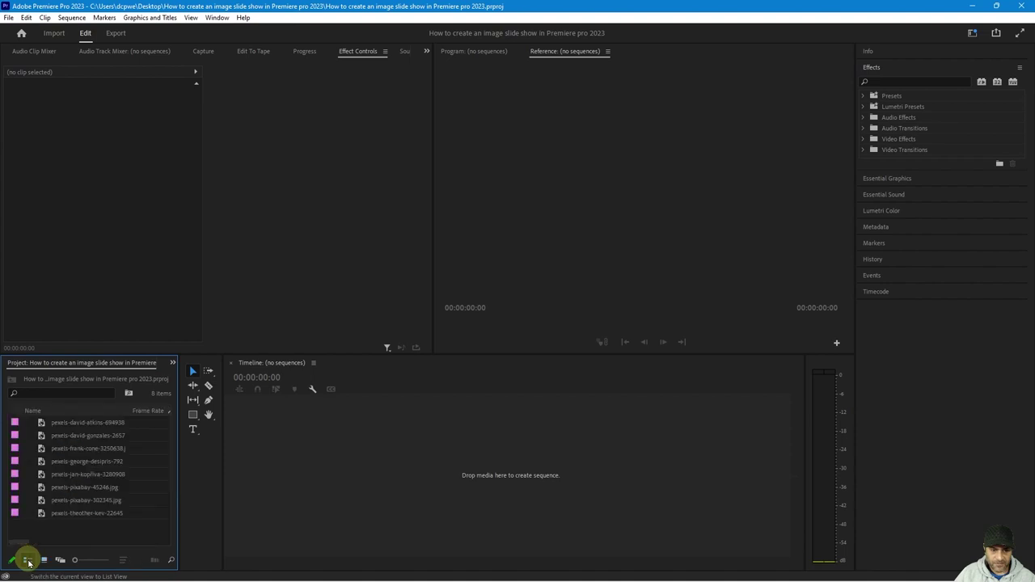
Create a black color matte named Color Matte - Black at 1920 × 1080, 25.00 fps, with square pixels
right_click(60, 534)
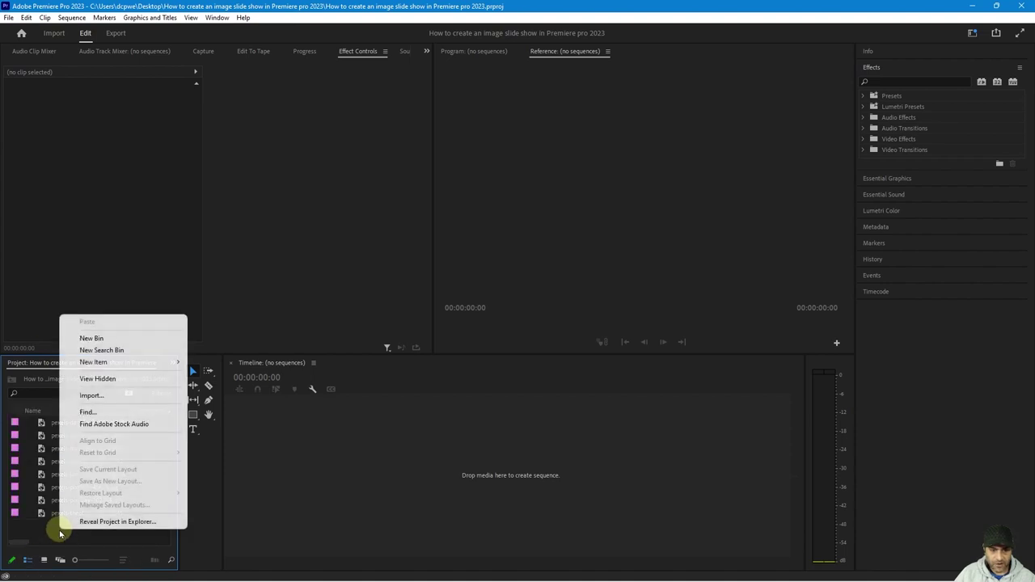
mouse_move(134, 363)
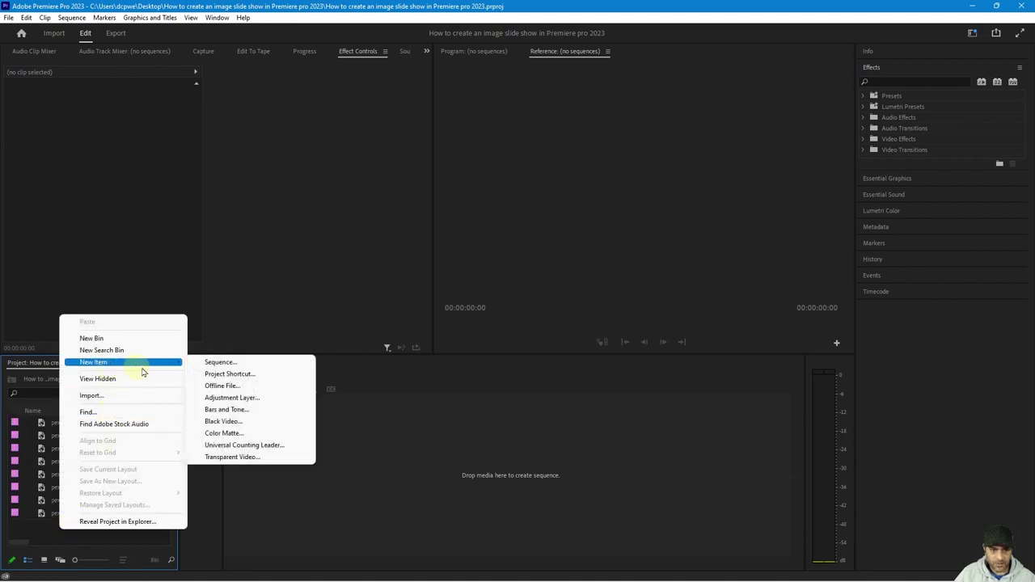
left_click(223, 434)
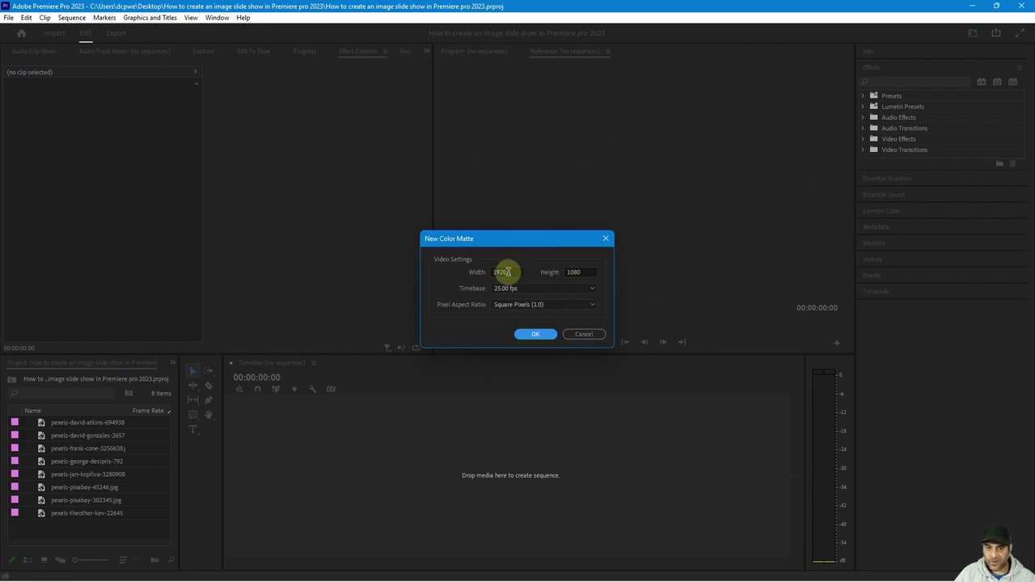
left_click(578, 271)
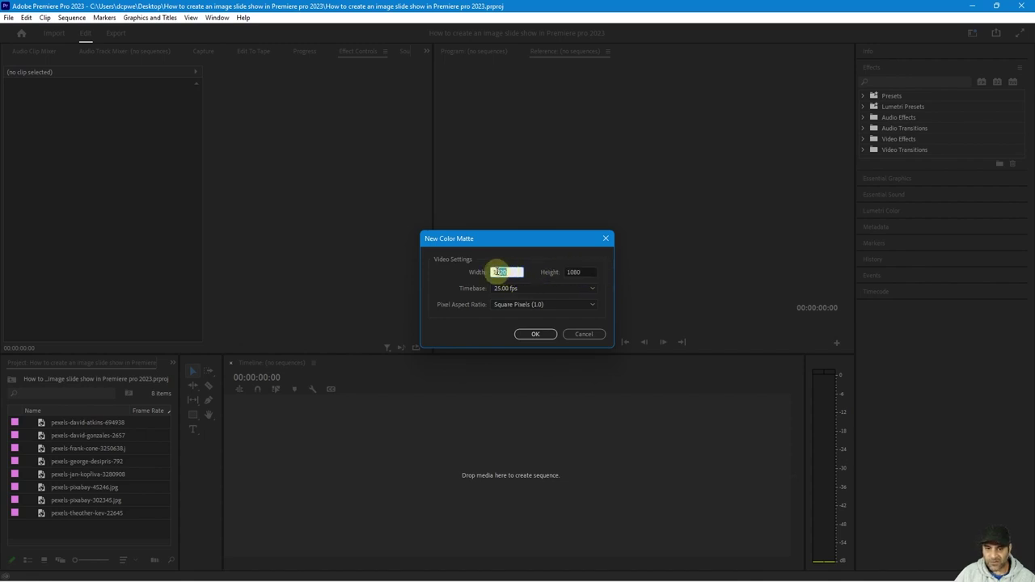
left_click(586, 272)
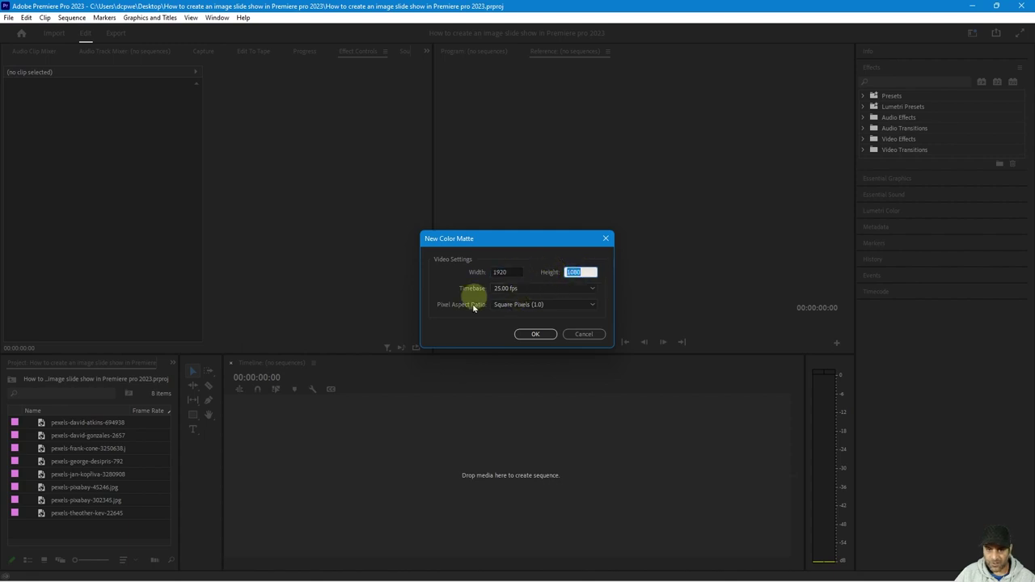
left_click(498, 290)
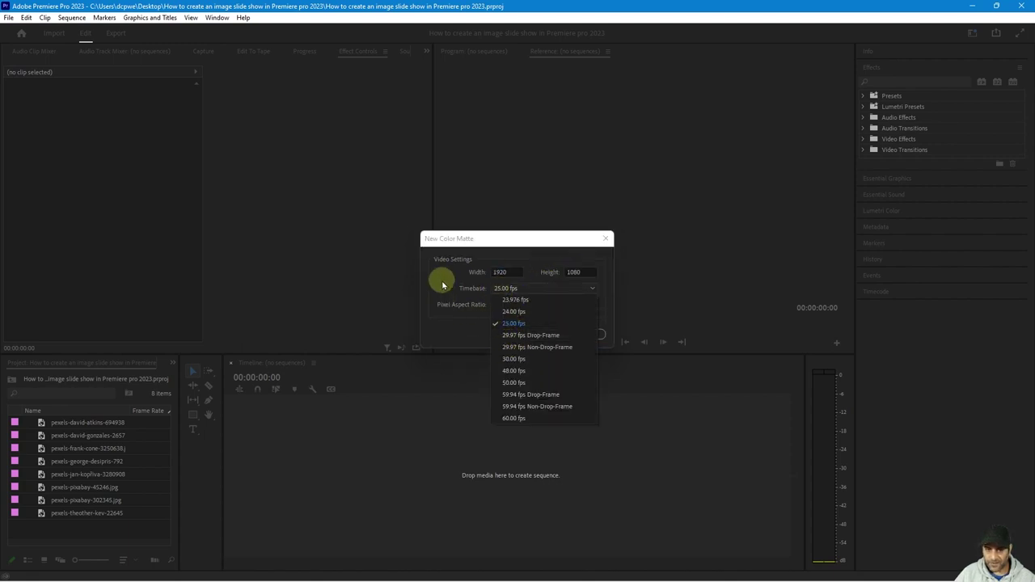
left_click(510, 288)
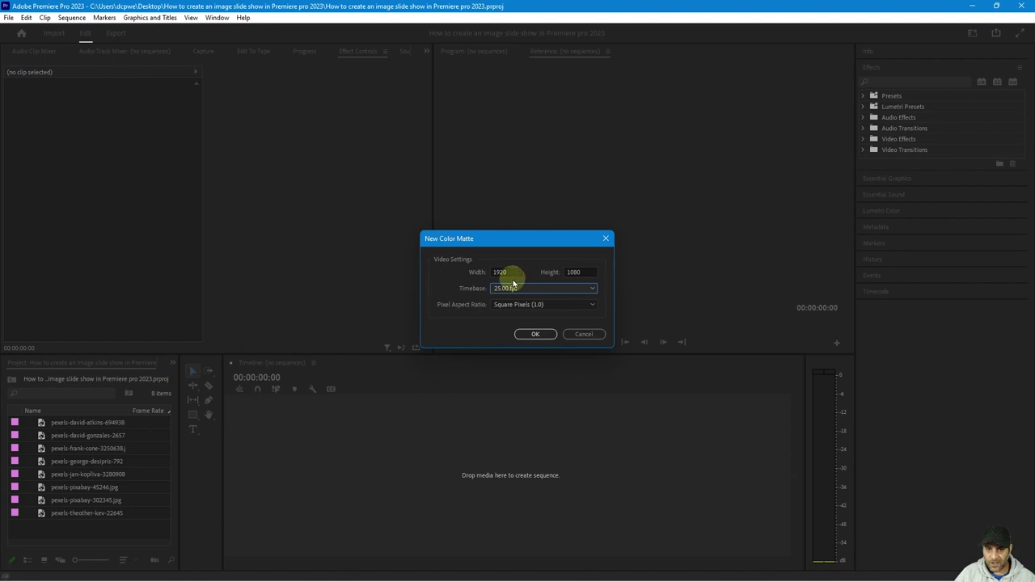
left_click(535, 334)
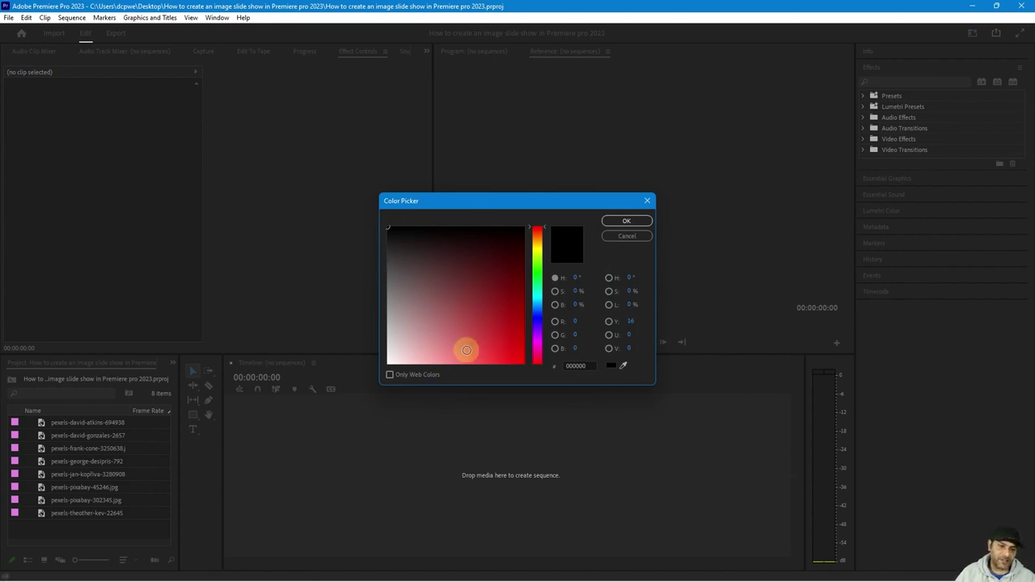
left_click(627, 222)
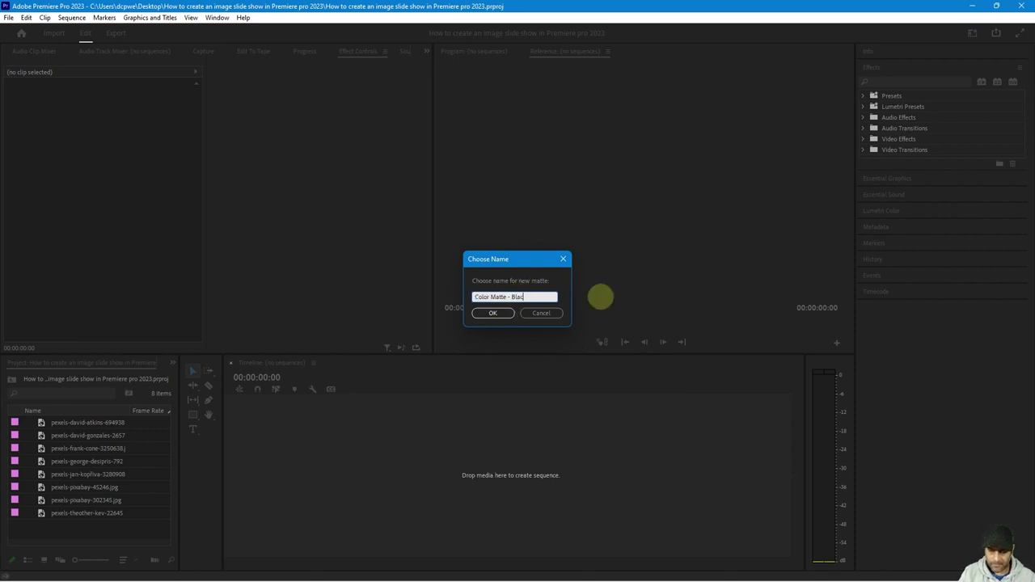
key("Return")
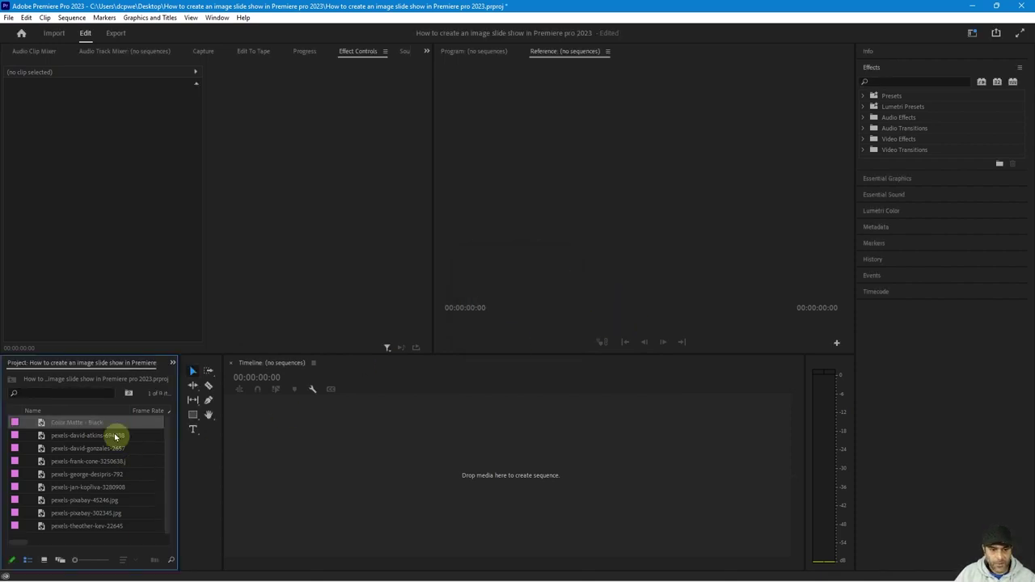
Create a sequence from the black color matte and delete the matte clip from its timeline
left_click_drag(68, 425, 300, 469)
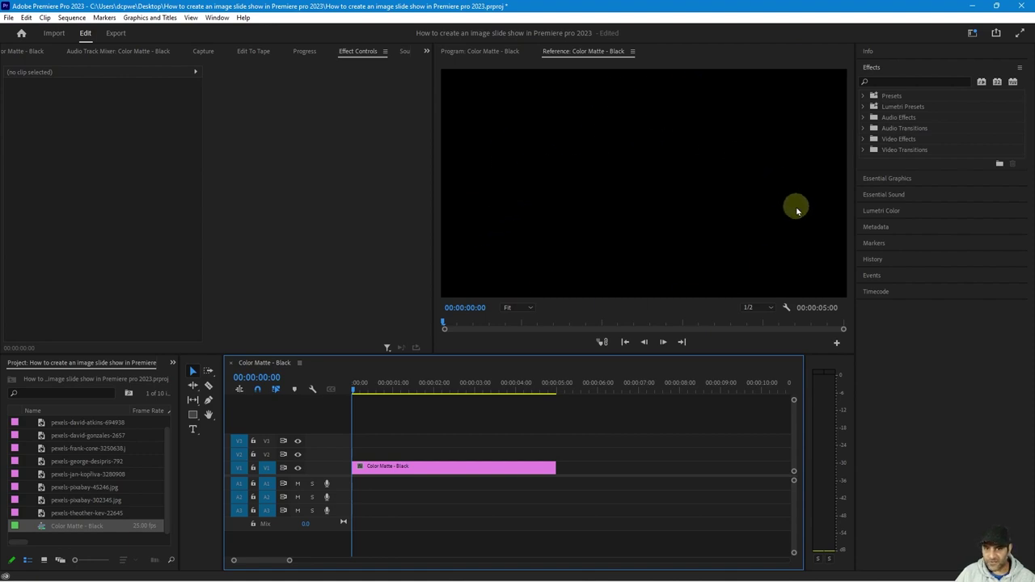
left_click(435, 470)
key("Delete")
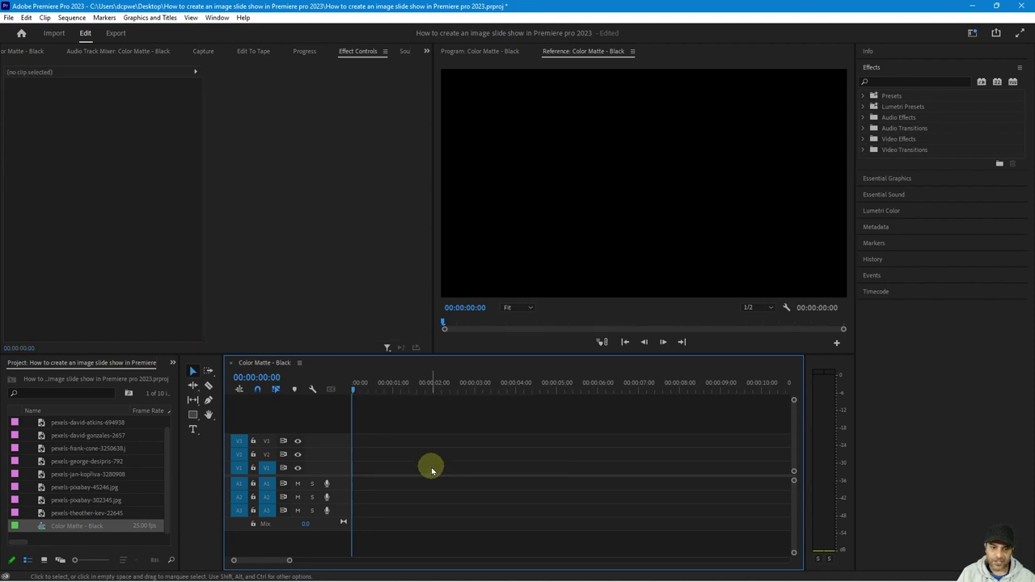
Show the project items as thumbnails and place the flying eagle image at the start of track V1
left_click(45, 561)
scroll(77, 485, "down", 2)
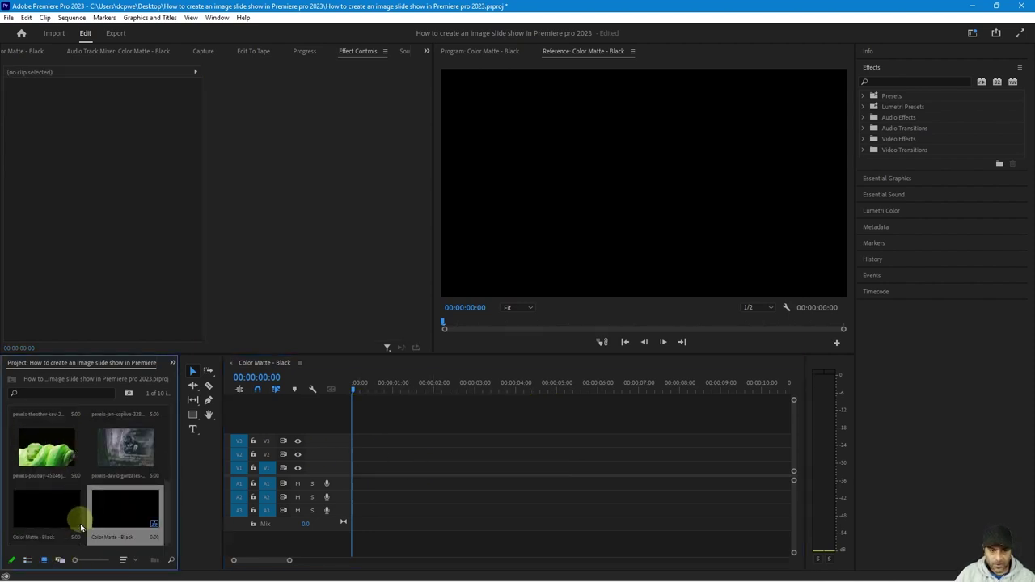
scroll(80, 509, "up", 2)
left_click(58, 431)
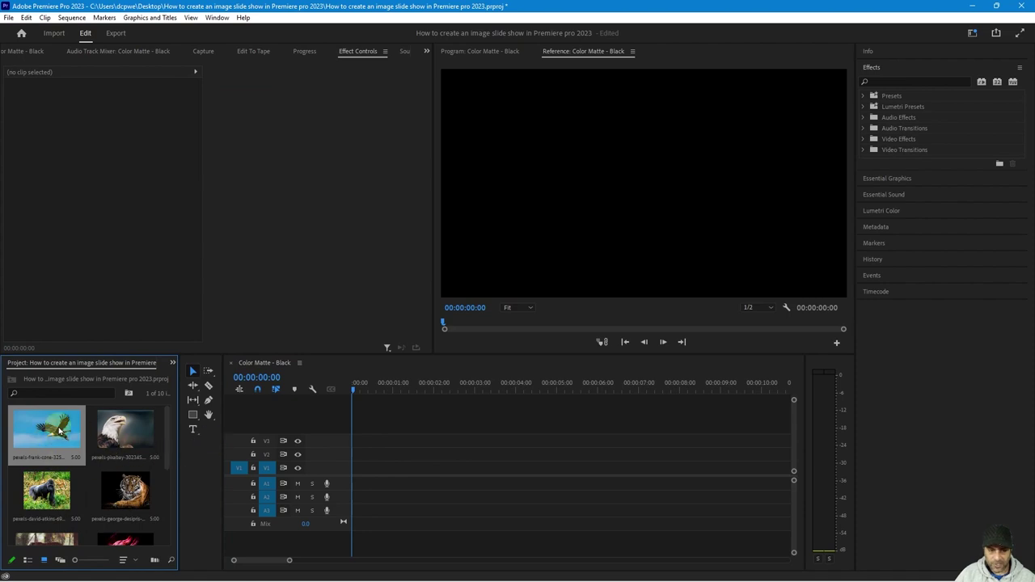
left_click_drag(160, 443, 356, 467)
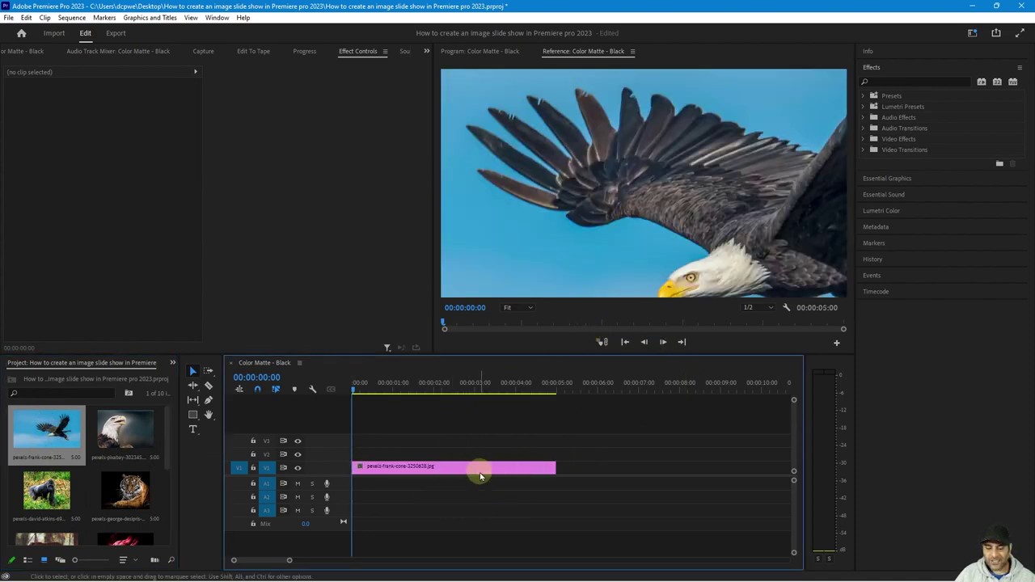
left_click(473, 467)
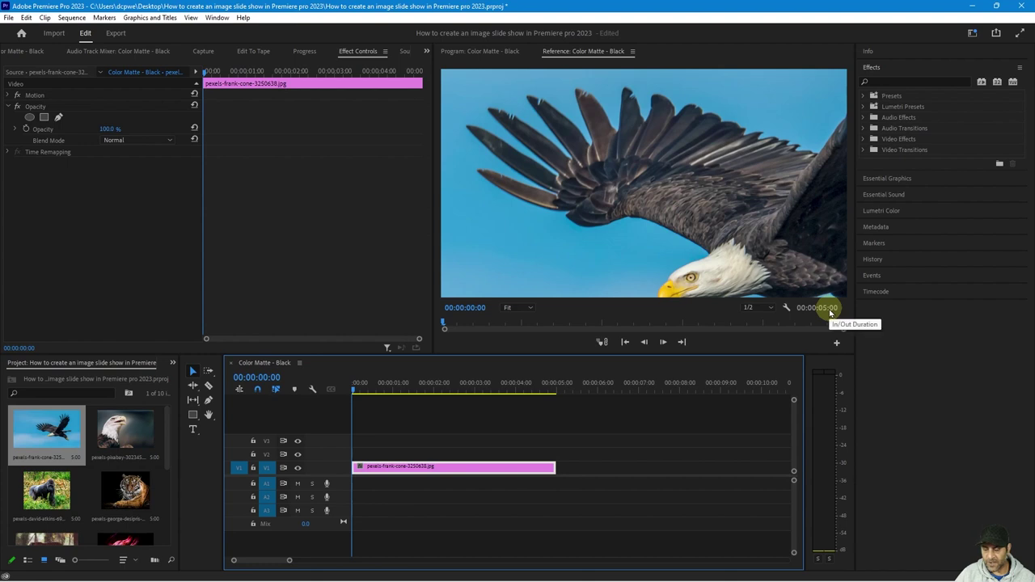
Add the eagle portrait image to track V1 directly after the flying eagle clip
left_click(152, 441)
left_click_drag(501, 504, 601, 474)
key("minus")
key("minus")
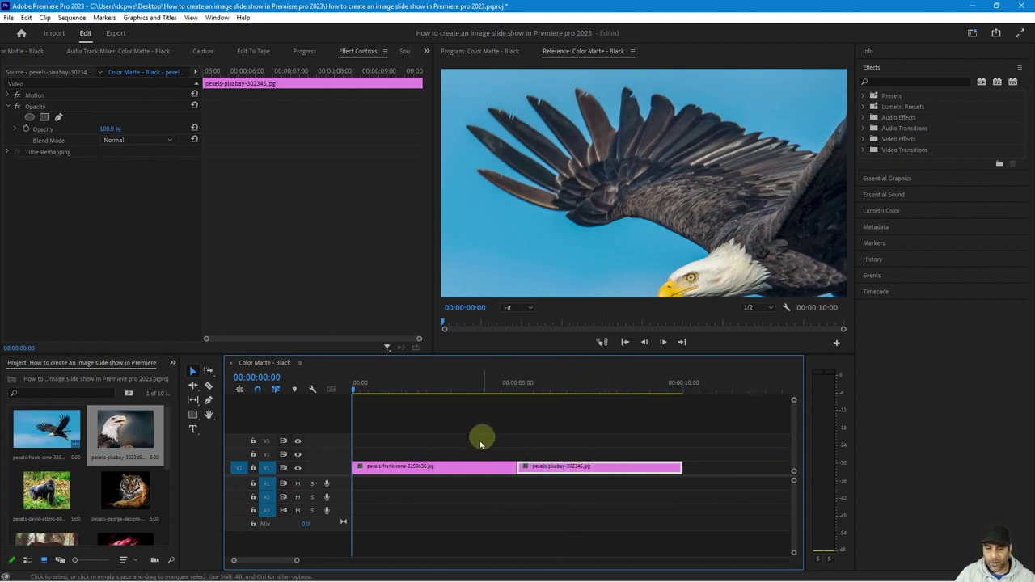
Append the gorilla image and the tiger image to track V1 after the eagle portrait
left_click(629, 516)
left_click_drag(47, 506, 694, 475)
key("minus")
key("minus")
key("minus")
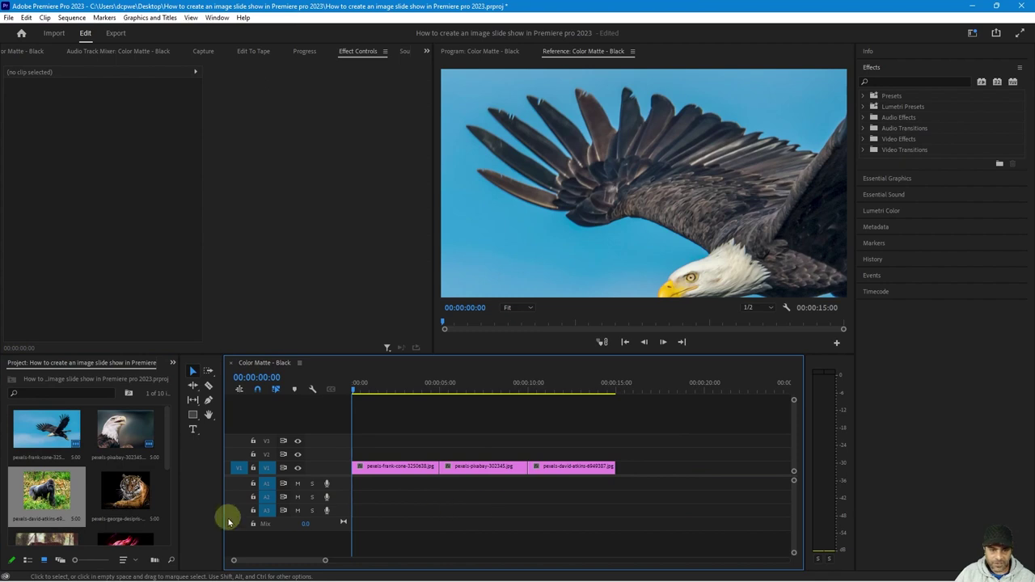
left_click_drag(125, 493, 623, 476)
Add the remaining four images together to the timeline and line them up on track V1 directly after the tiger clip
scroll(93, 499, "down", 3)
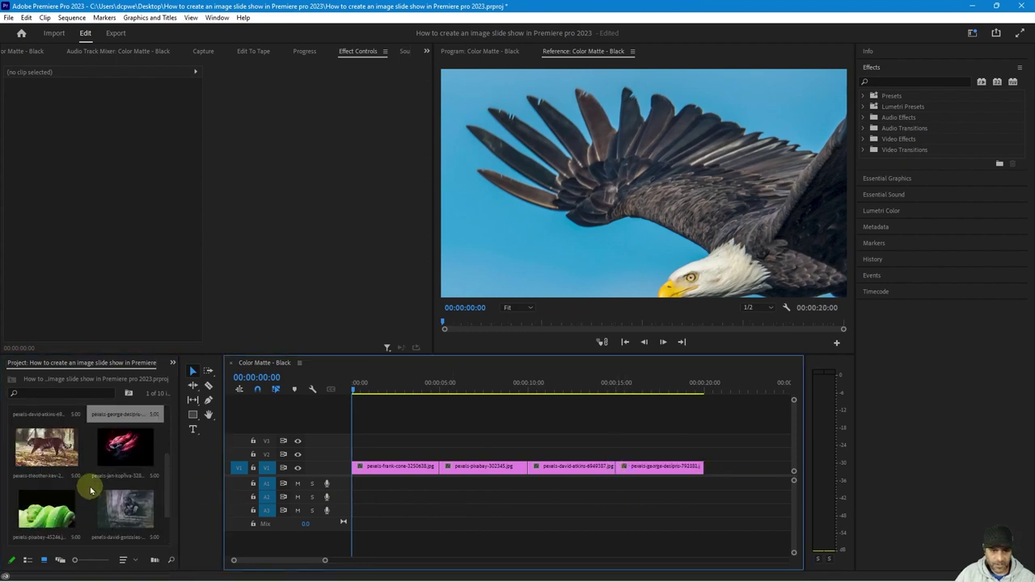
left_click(77, 470)
left_click(113, 471, "ctrl")
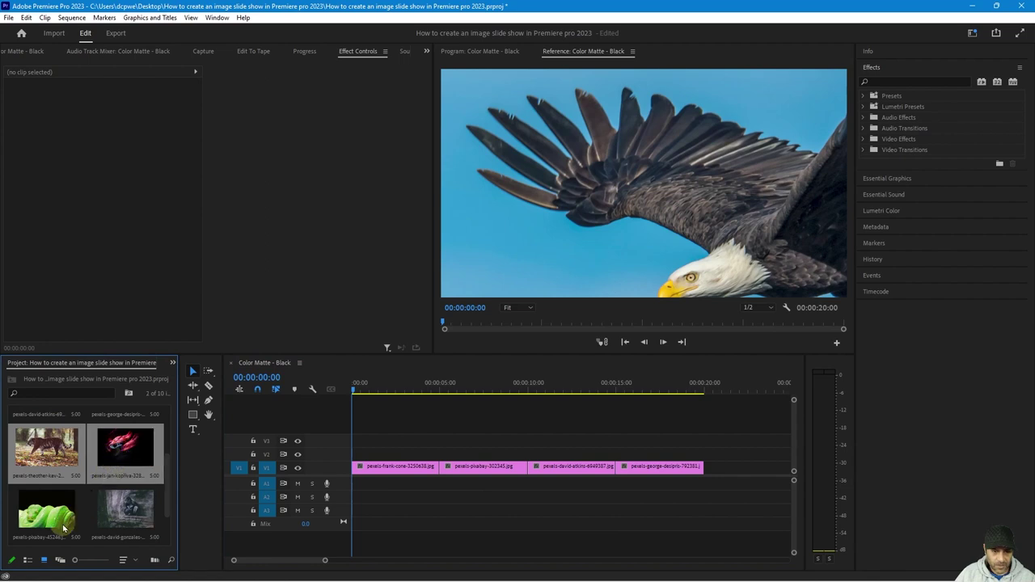
left_click(65, 521, "ctrl")
left_click(97, 512, "ctrl")
scroll(77, 519, "down", 1)
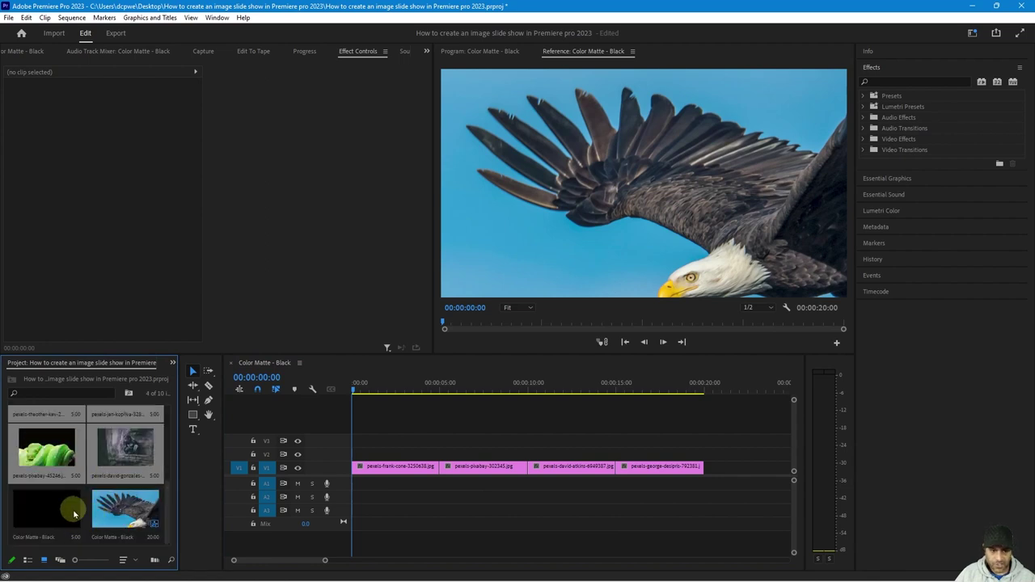
left_click_drag(54, 460, 741, 444)
key("minus")
key("minus")
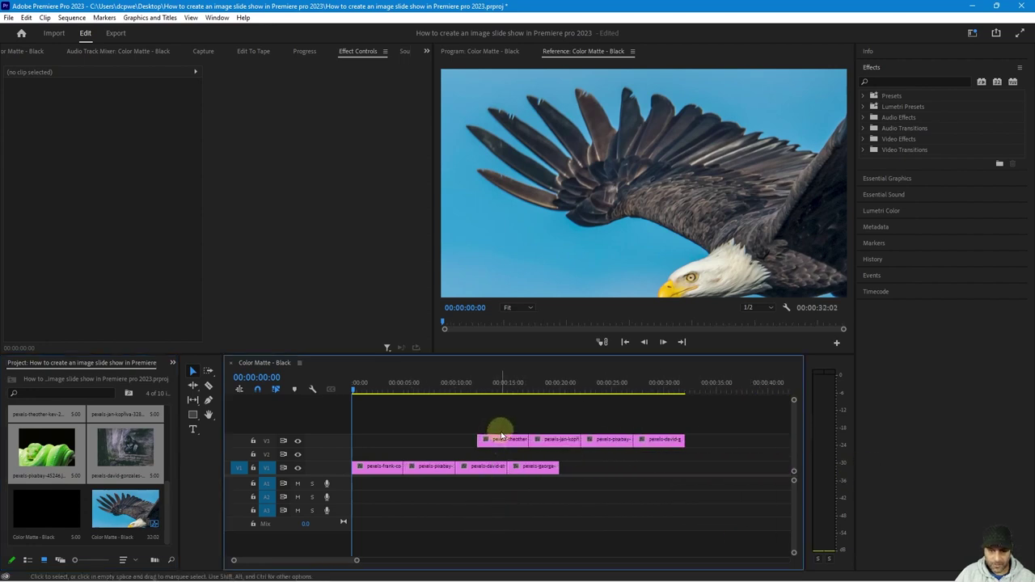
left_click_drag(522, 440, 589, 477)
left_click_drag(732, 450, 632, 469)
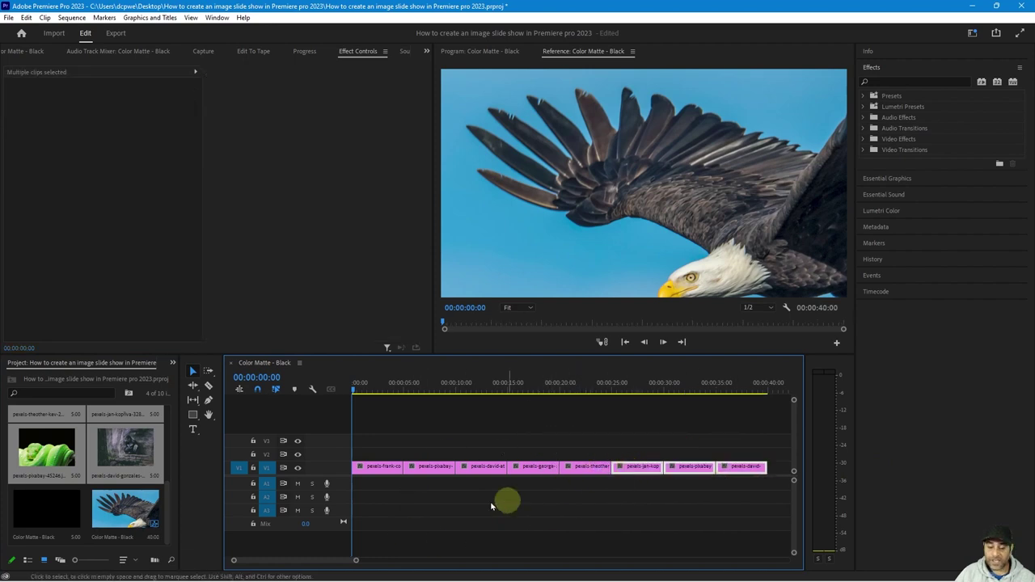
Scrub through the image sequence, return the playhead to the start and play the slideshow
left_click_drag(364, 387, 775, 420)
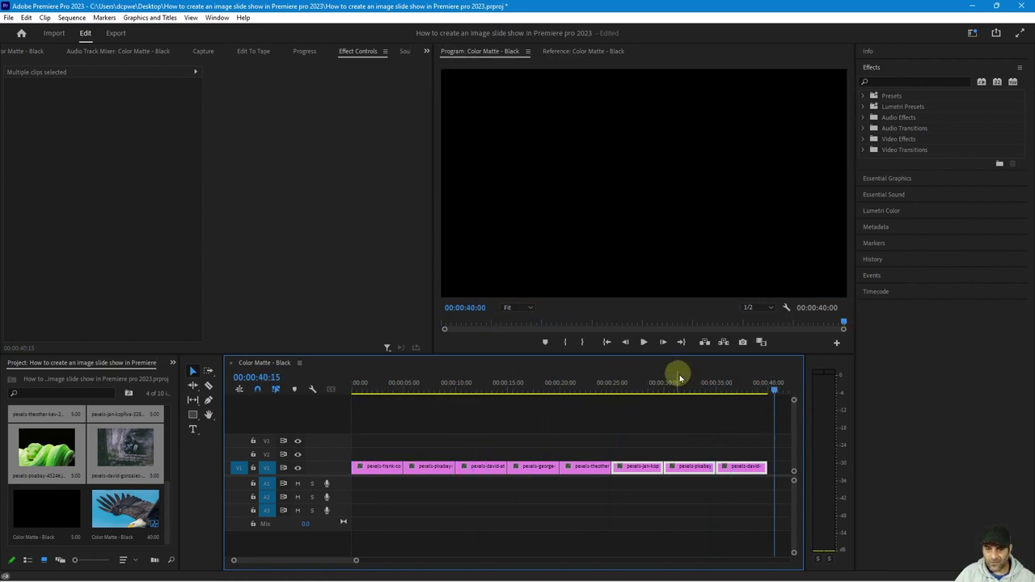
left_click_drag(726, 381, 628, 391)
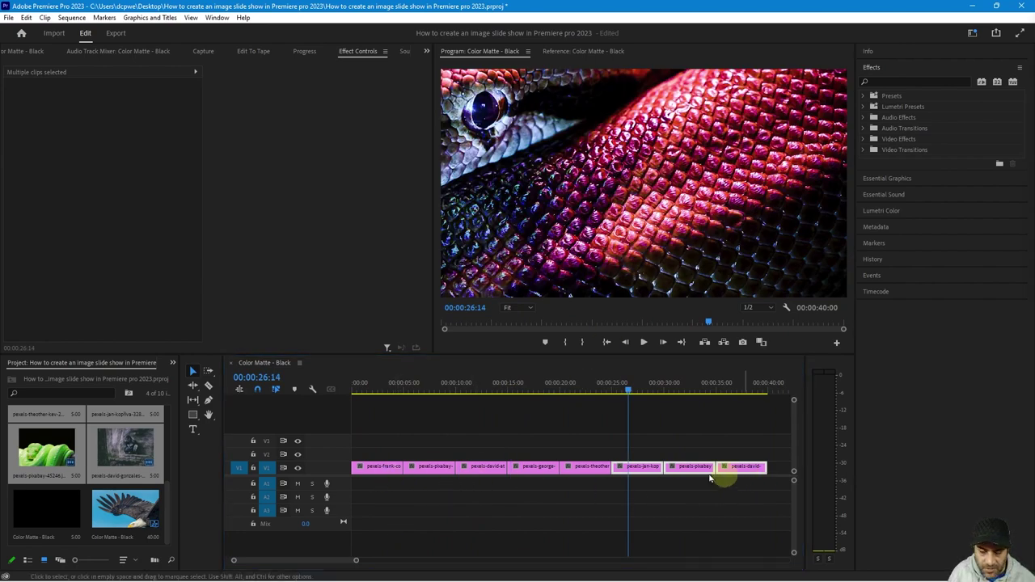
left_click(372, 466)
left_click_drag(365, 385, 338, 396)
key("space")
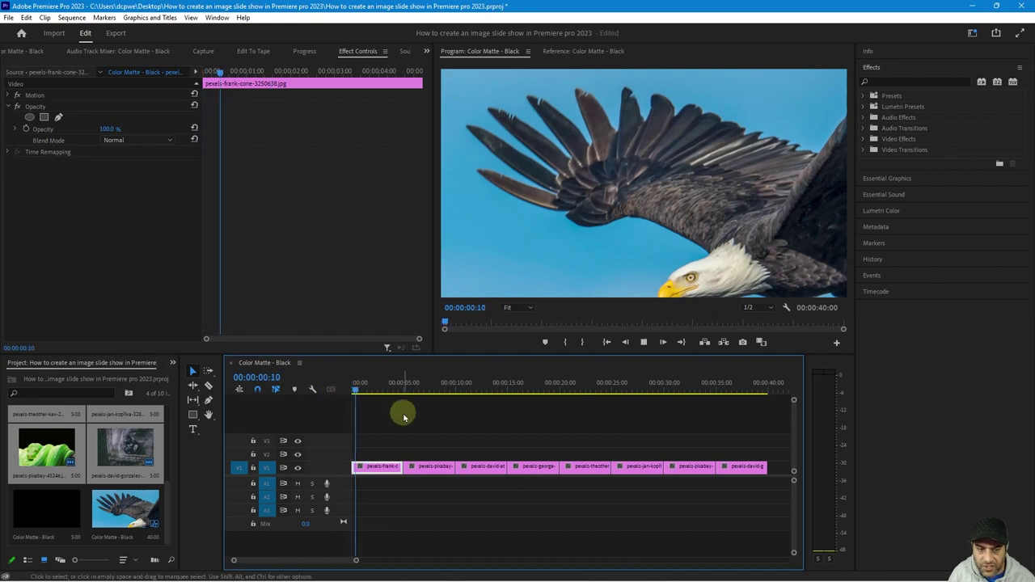
Set the duration of all clips on track V1 to 00:00:04:00
left_click(723, 504)
left_click_drag(769, 493, 389, 471)
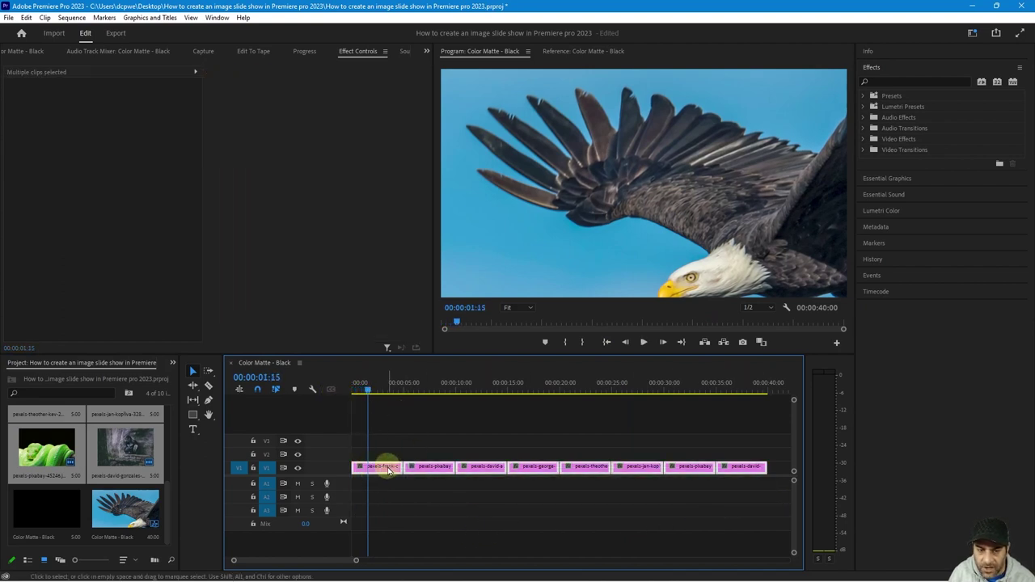
right_click(389, 471)
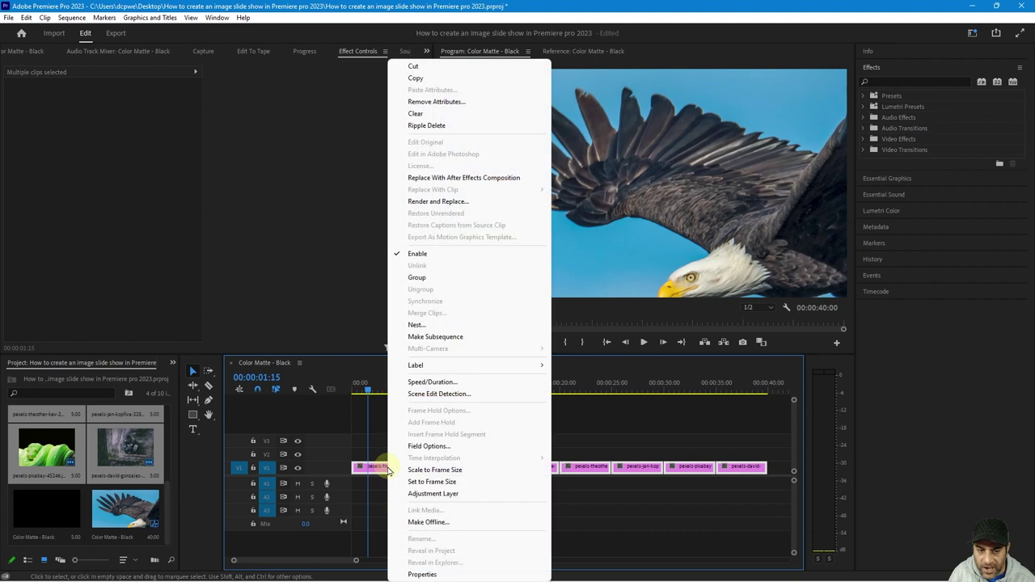
left_click(437, 385)
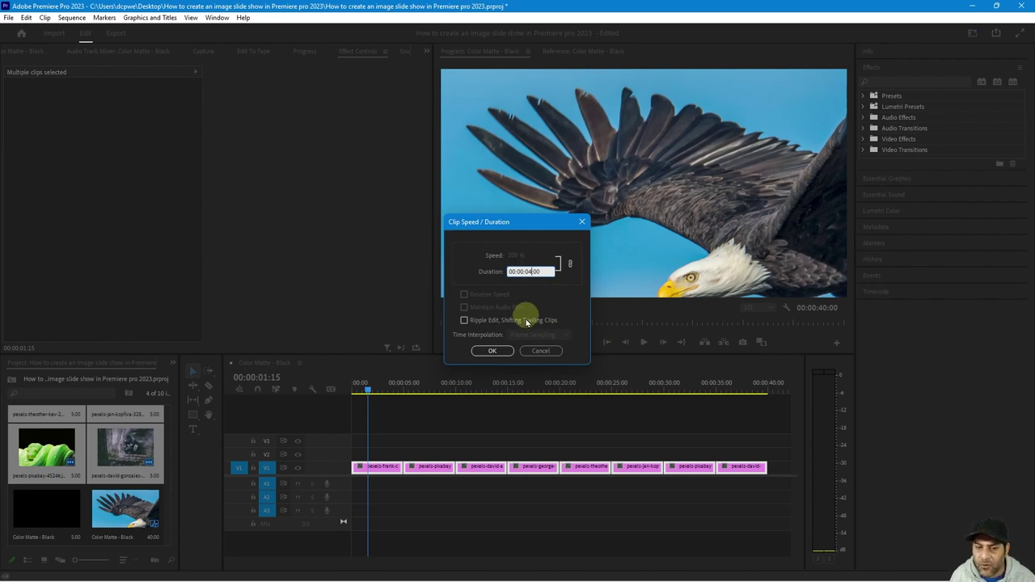
left_click(491, 352)
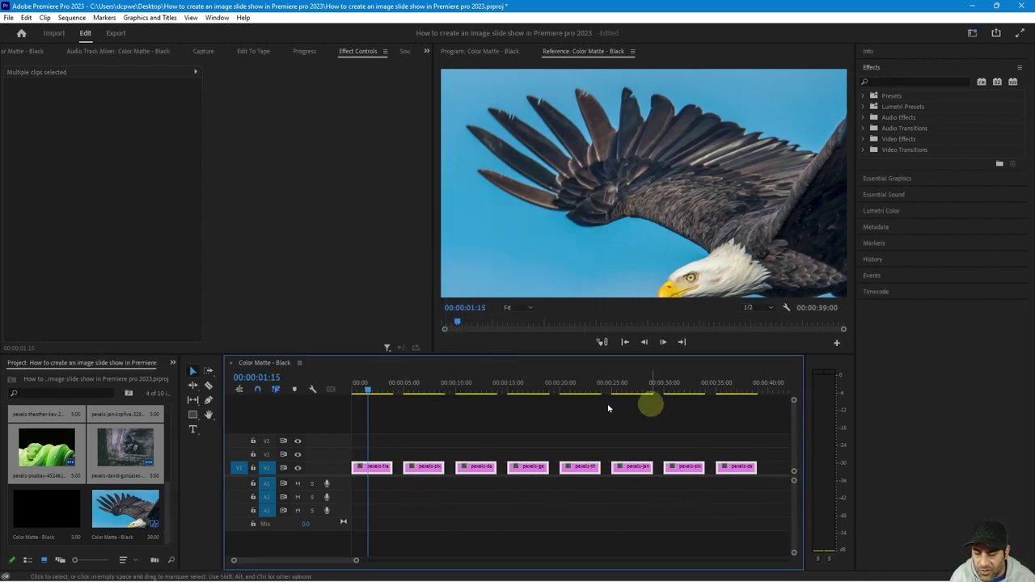
Close the gaps between all the shortened clips on track V1
left_click_drag(777, 438, 344, 536)
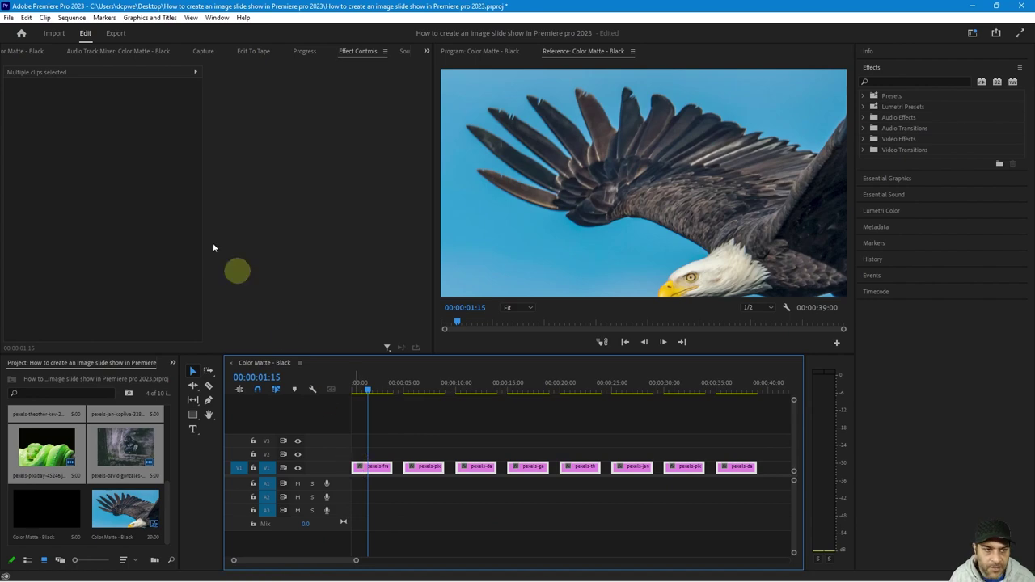
left_click(44, 17)
mouse_move(71, 20)
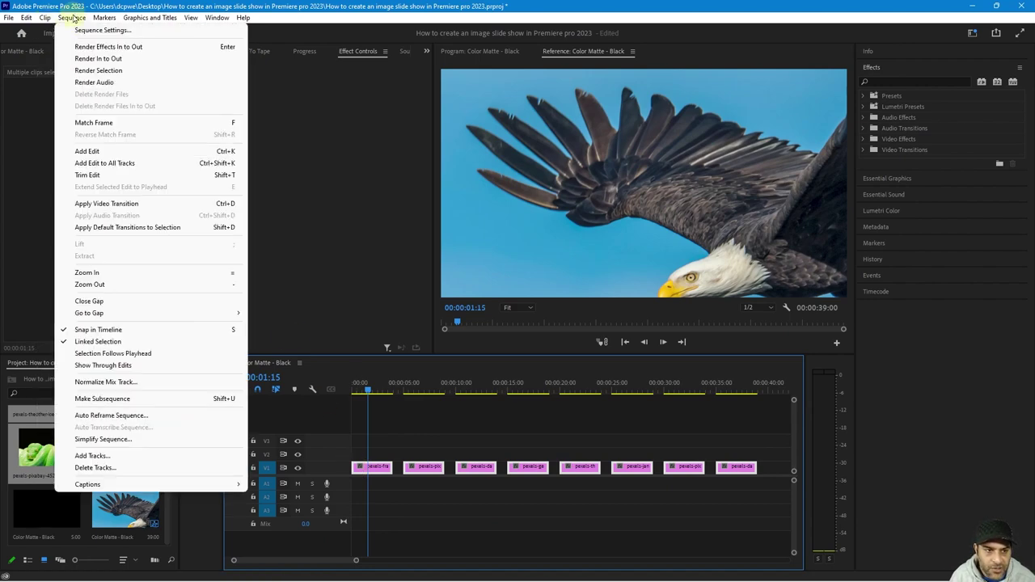
left_click(89, 301)
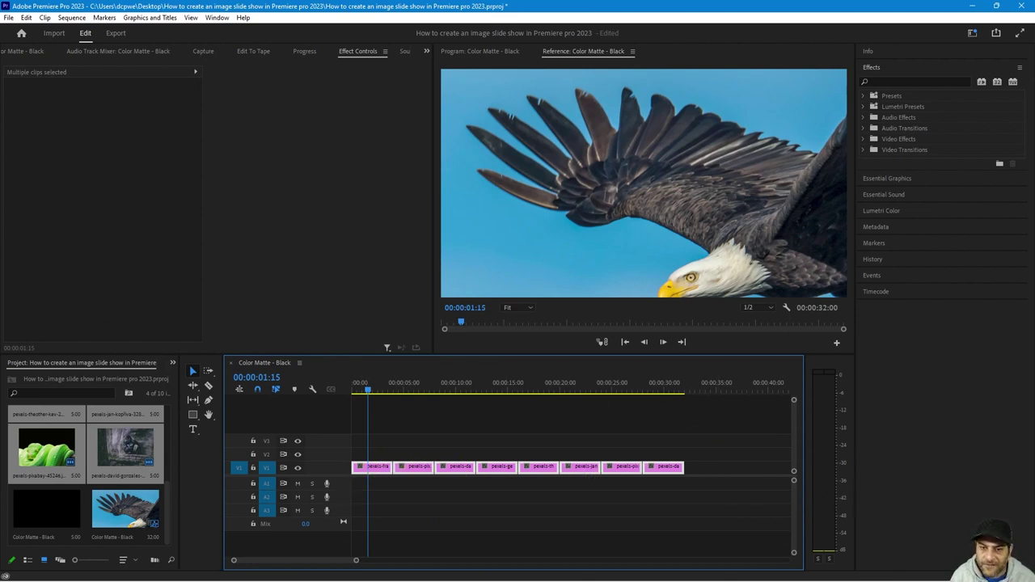
Scale all image clips on track V1 to the frame size
left_click(580, 222)
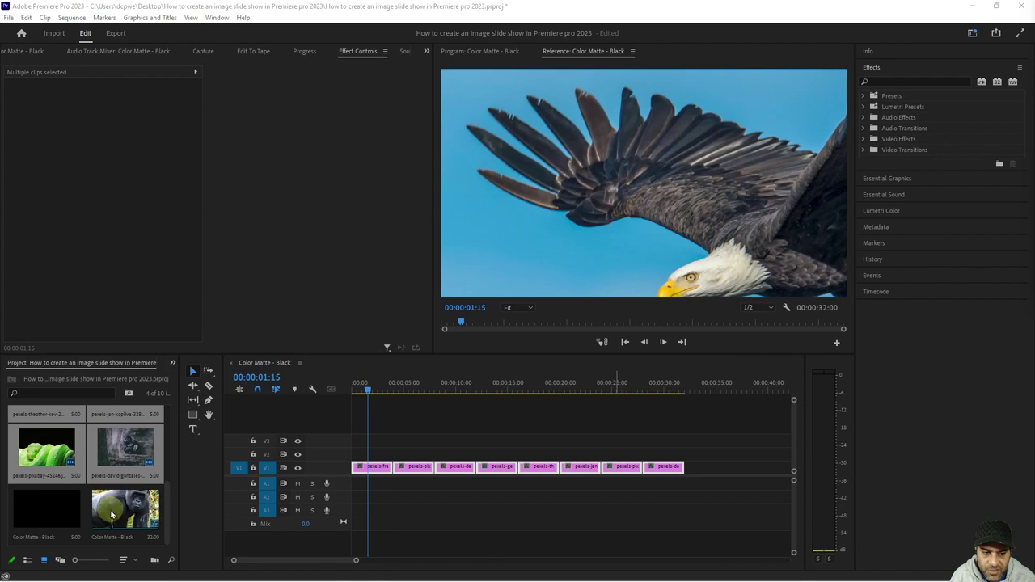
scroll(132, 457, "up", 5)
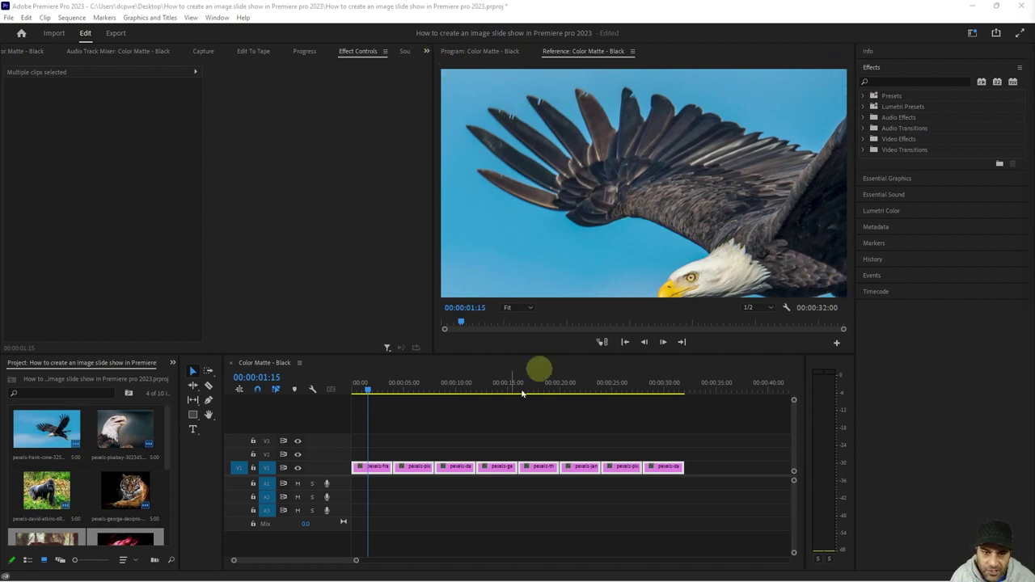
left_click(715, 531)
left_click_drag(722, 503, 386, 474)
right_click(386, 473)
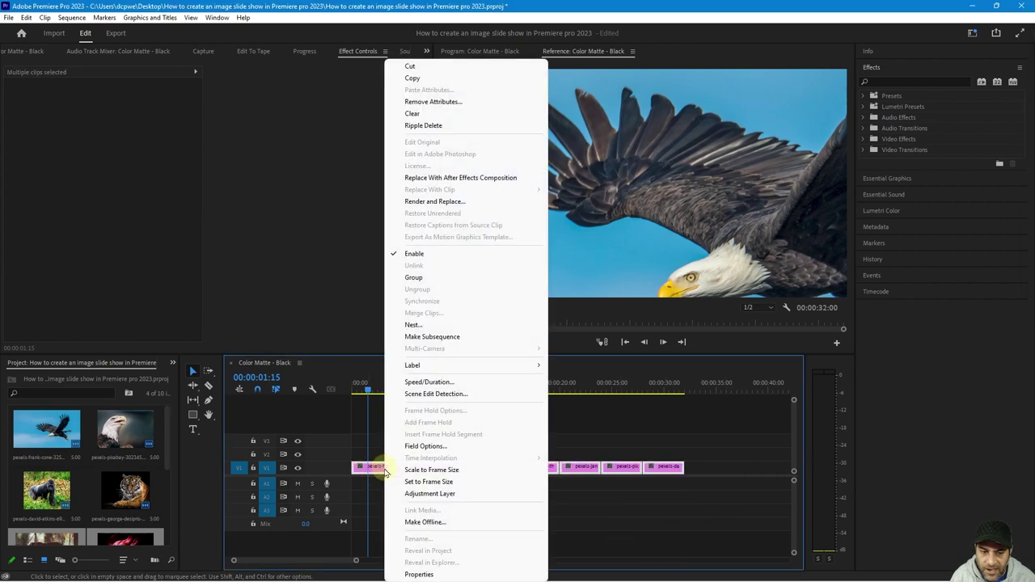
left_click(429, 471)
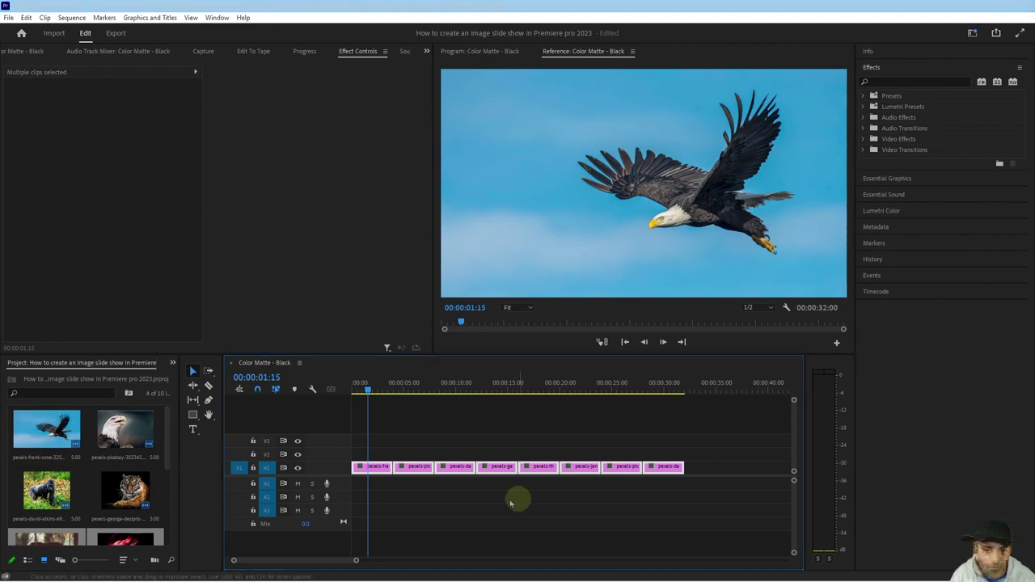
Scrub through the slideshow to check how each scaled image fills the frame, and deselect the clips
left_click_drag(368, 388, 671, 406)
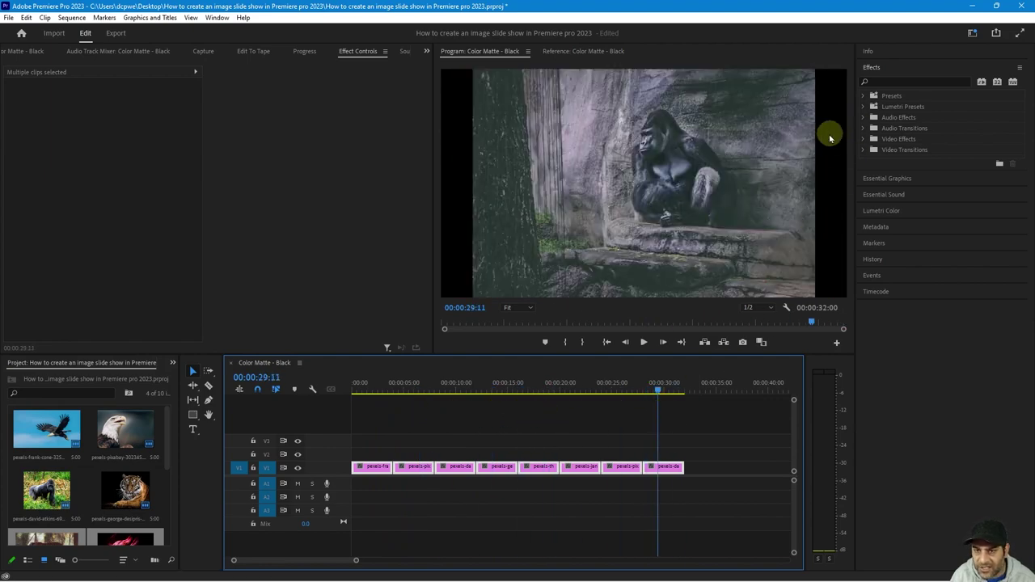
left_click(615, 389)
left_click_drag(615, 389, 545, 411)
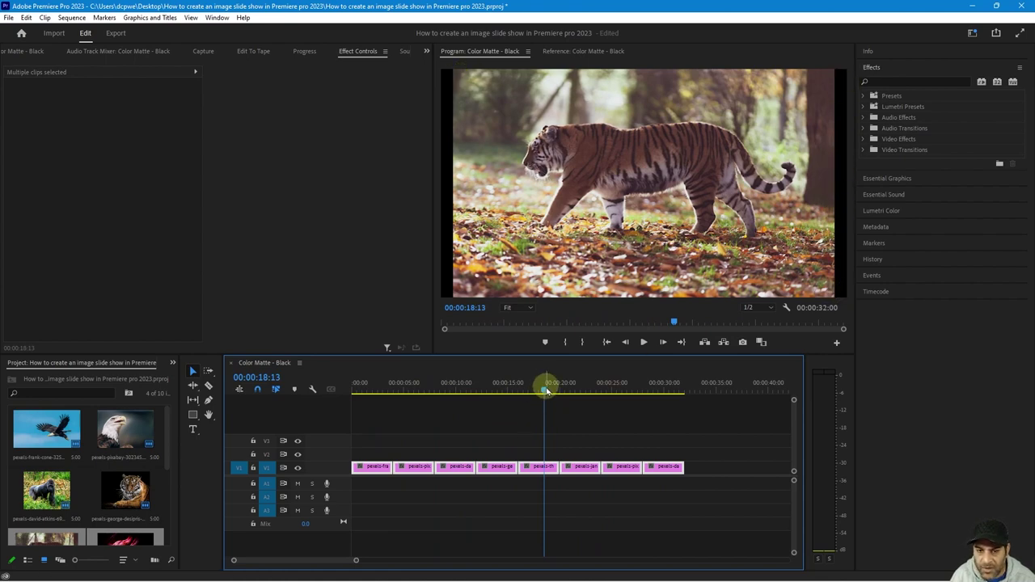
left_click_drag(542, 389, 363, 416)
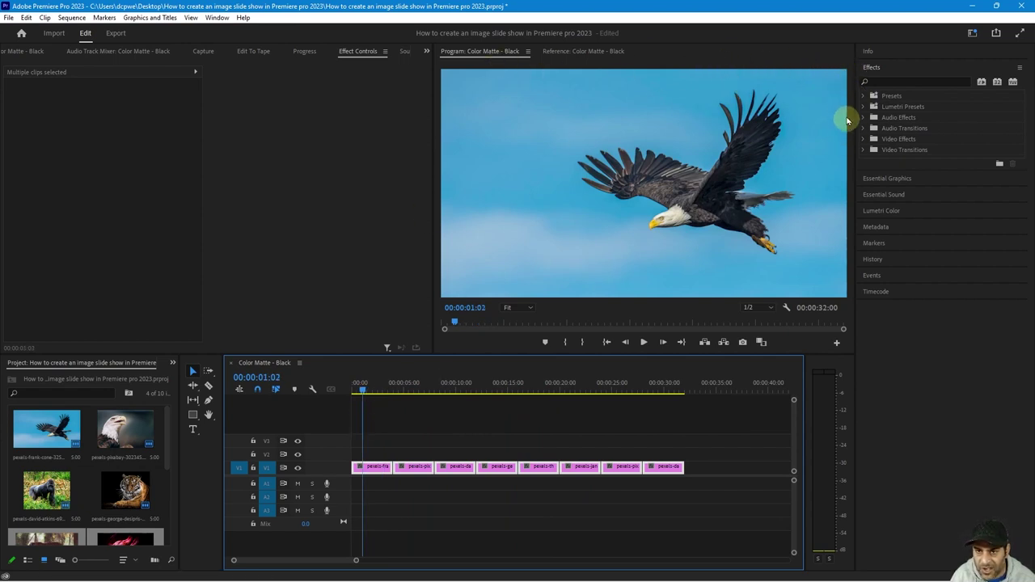
left_click_drag(363, 389, 412, 392)
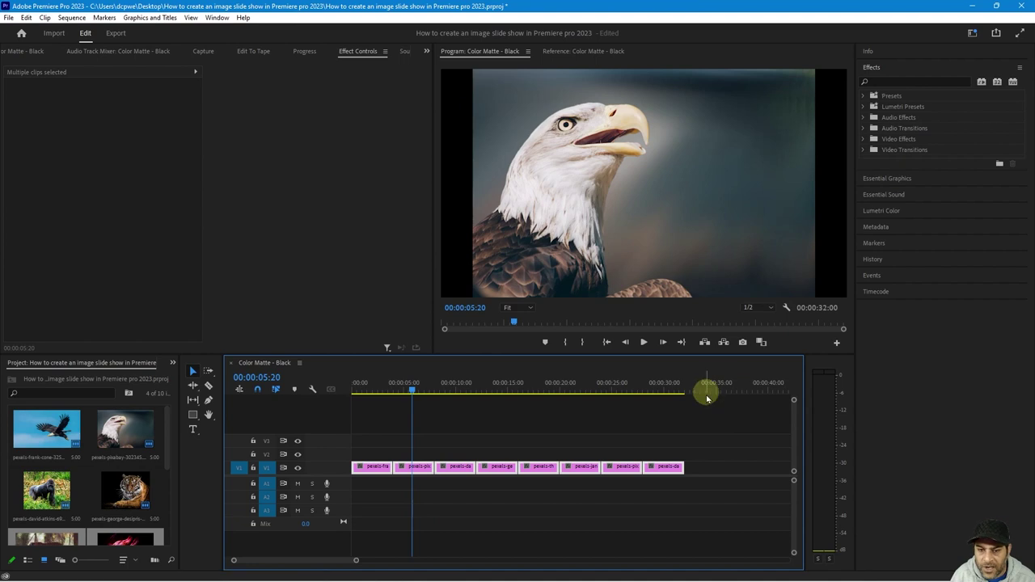
left_click(719, 423)
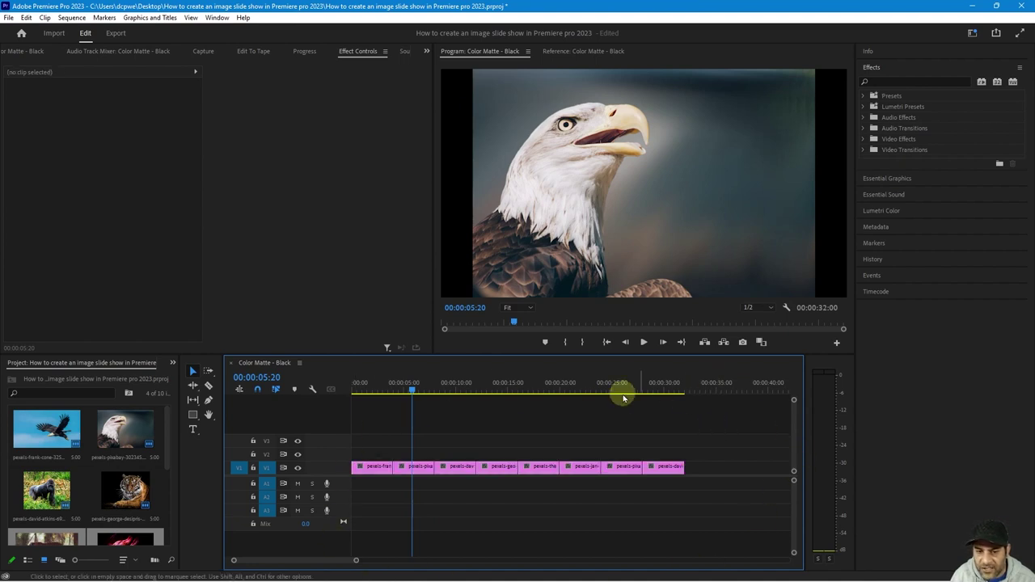
Set the eagle portrait clip's scale to 123 and its vertical position to 604 in the motion settings
left_click(422, 469)
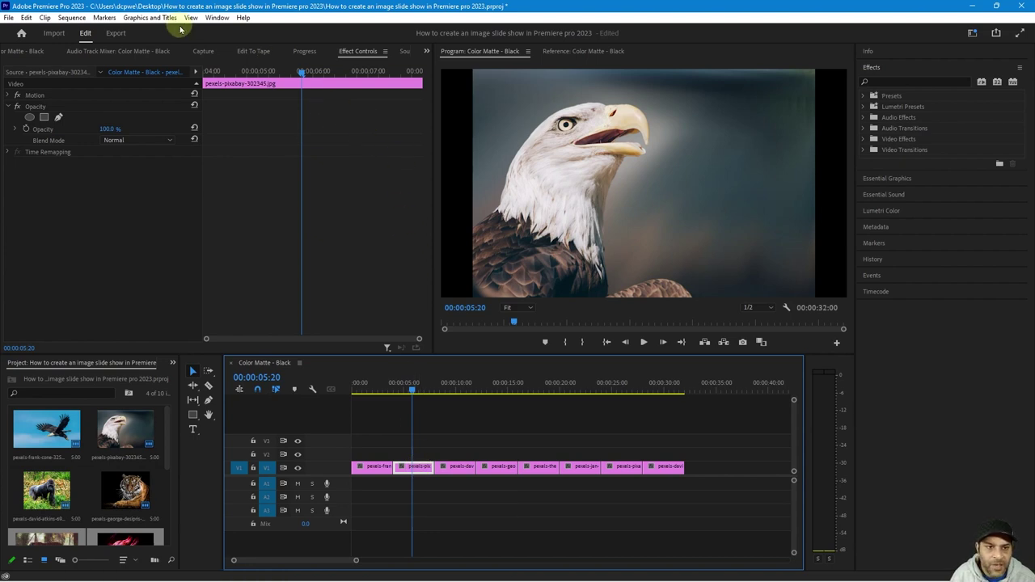
left_click(216, 18)
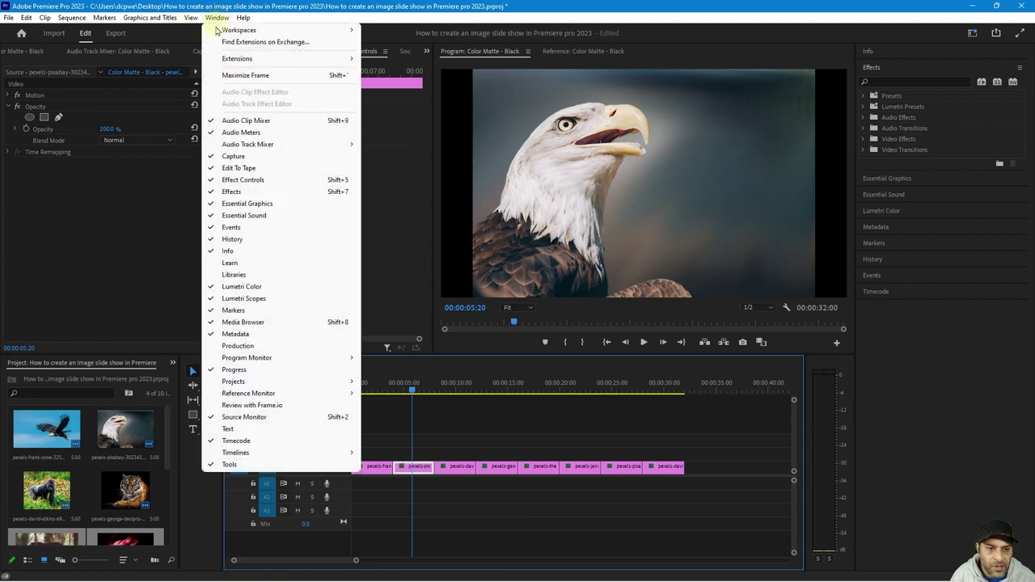
left_click(232, 180)
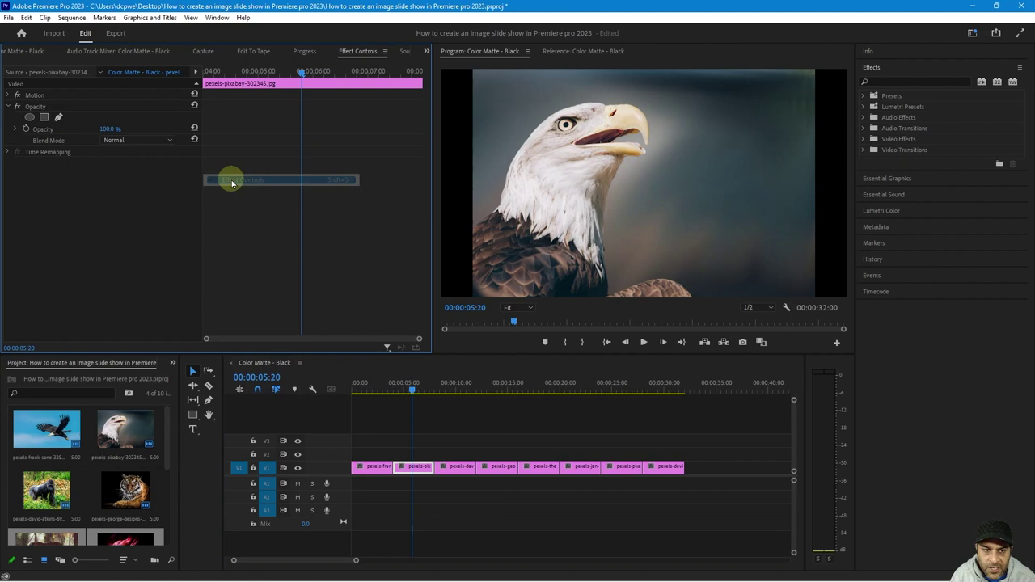
left_click(9, 96)
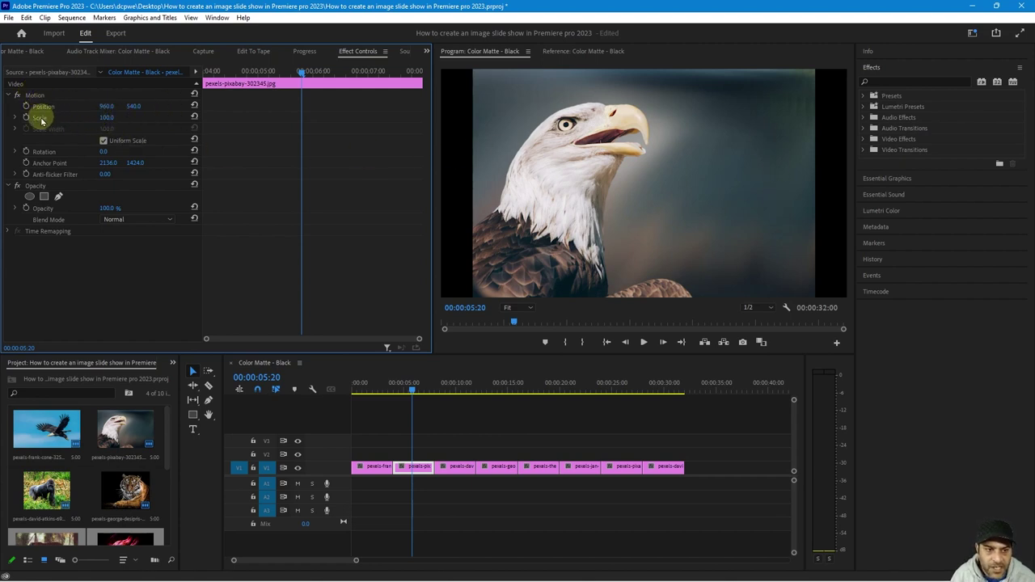
left_click_drag(107, 117, 127, 123)
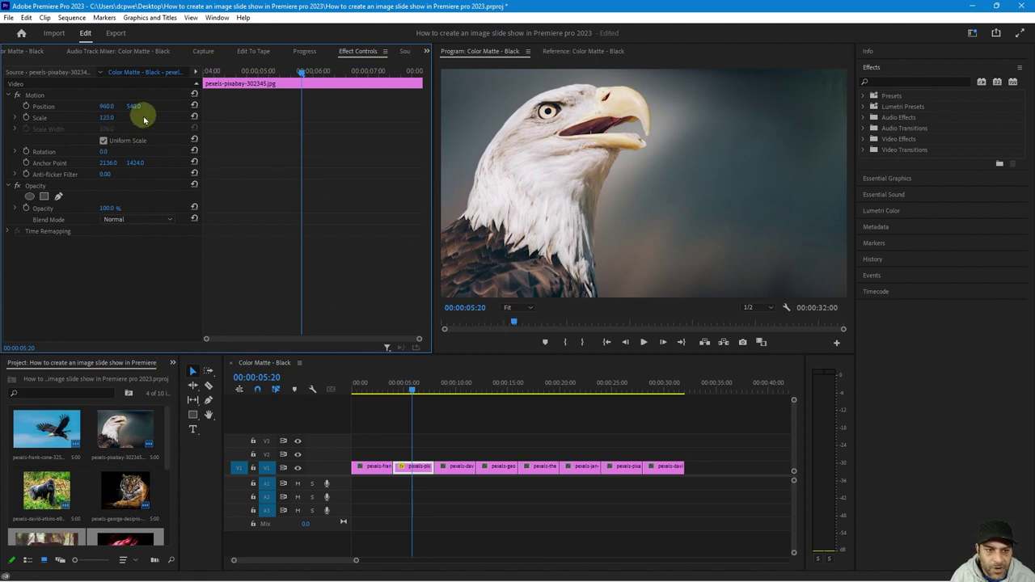
left_click_drag(132, 107, 182, 121)
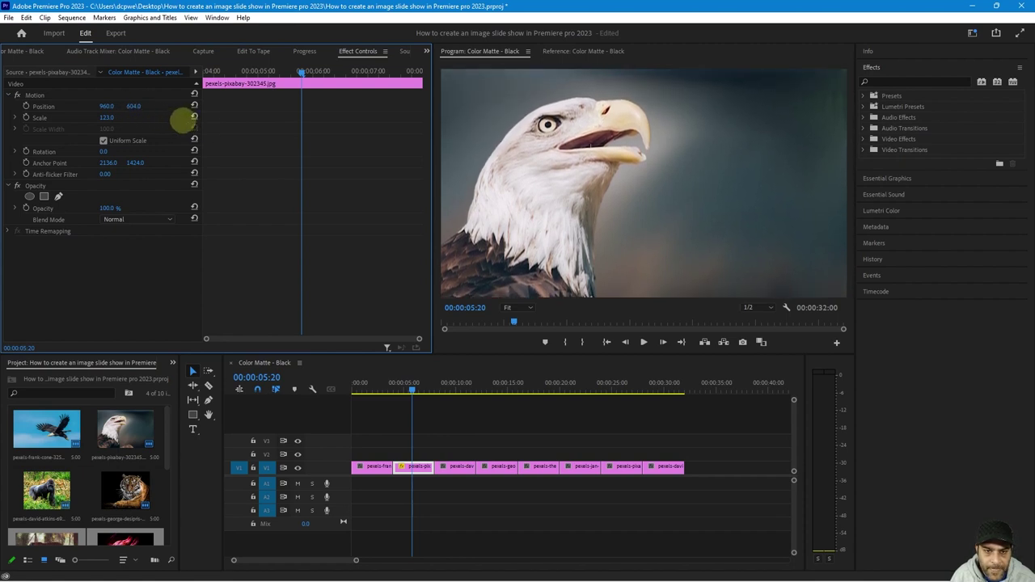
Set the tiger portrait clip's scale to 98 and its position to 1251, 661
left_click_drag(413, 392, 456, 400)
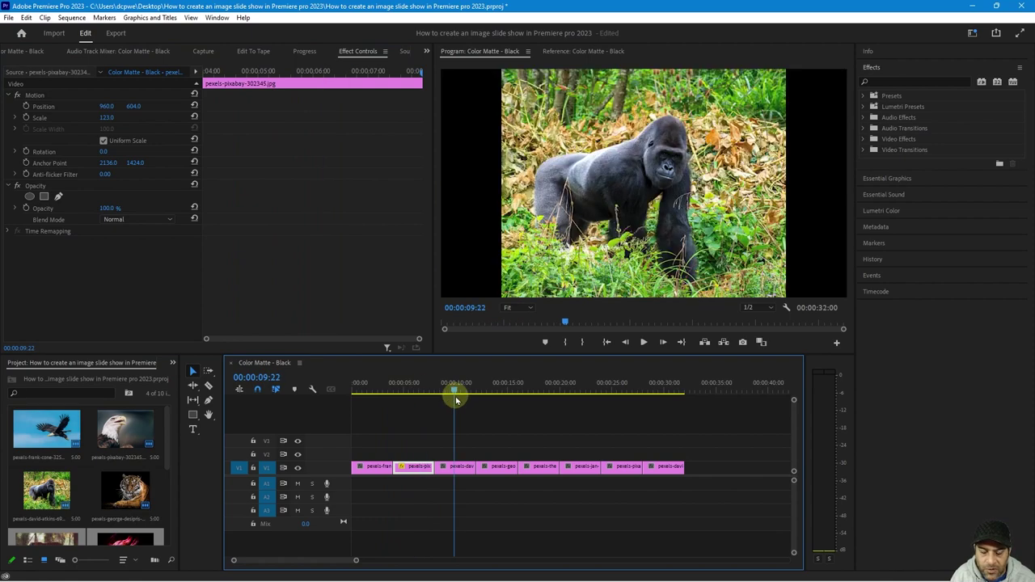
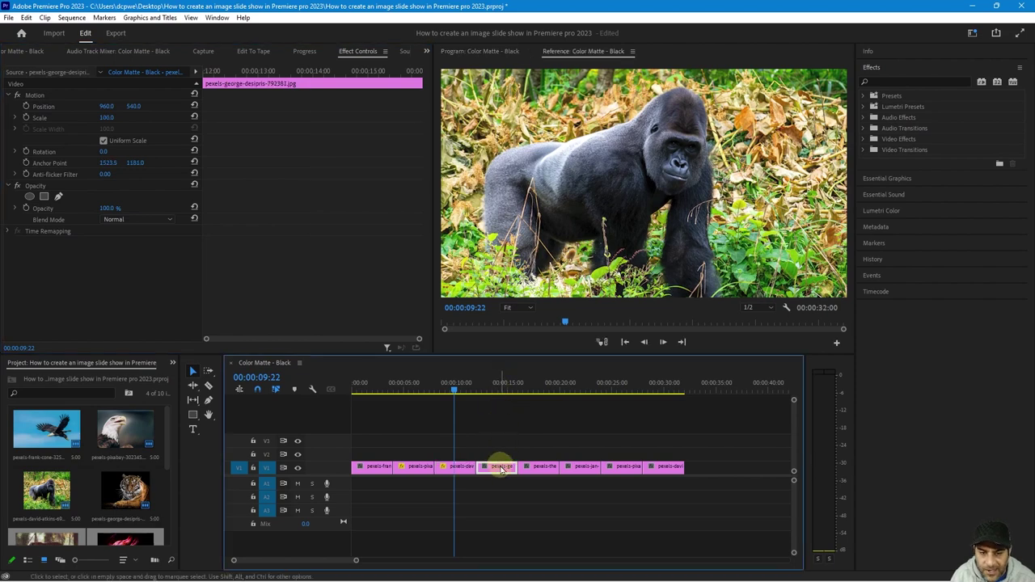
left_click_drag(456, 390, 492, 399)
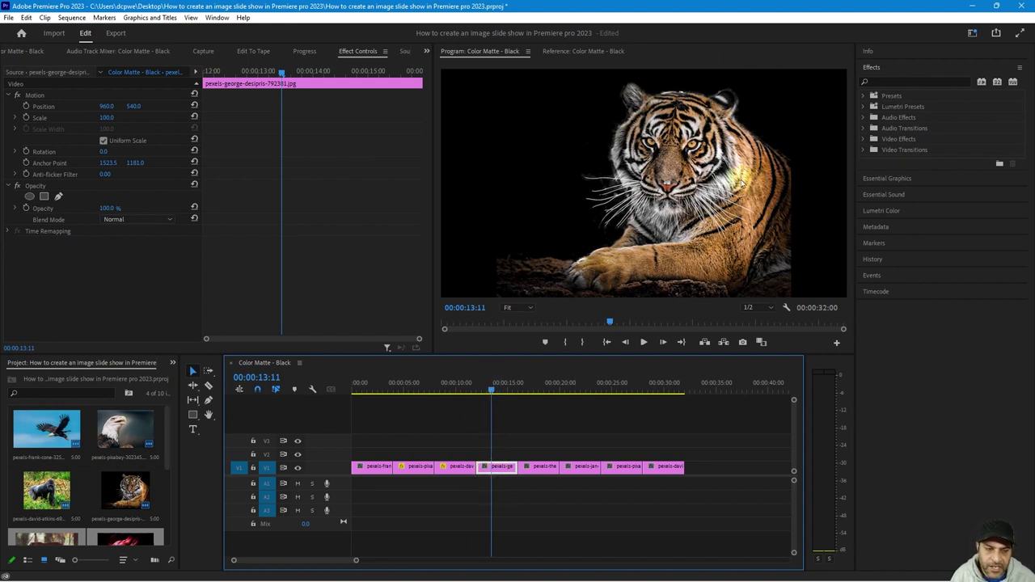
left_click_drag(107, 117, 237, 122)
left_click(135, 106)
type("701")
left_click(92, 112)
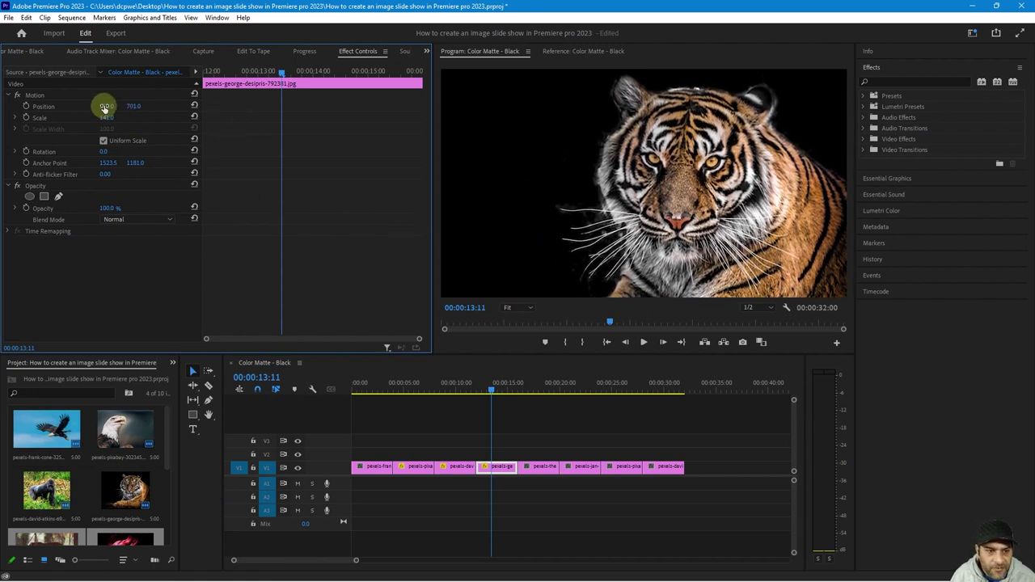
left_click_drag(107, 116, 42, 91)
left_click_drag(106, 106, 318, 112)
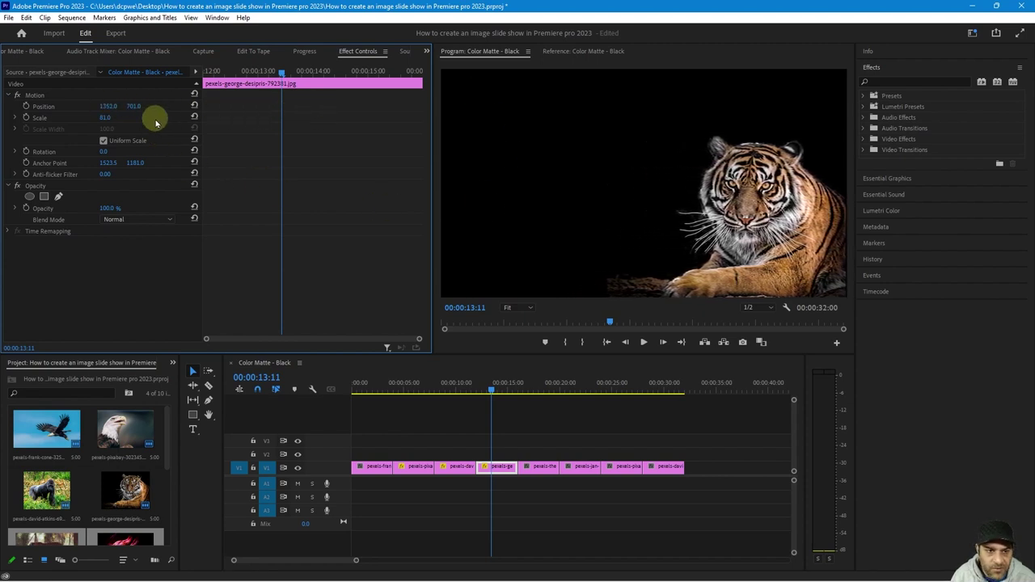
left_click_drag(137, 105, 167, 116)
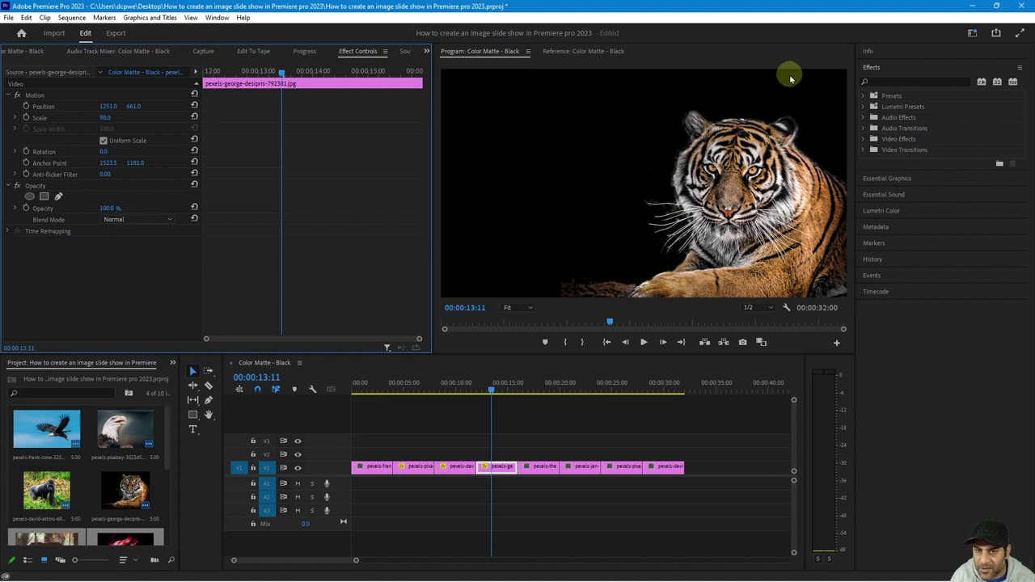
Set the walking tiger clip's scale to 114 and its horizontal position to 921
left_click(541, 392)
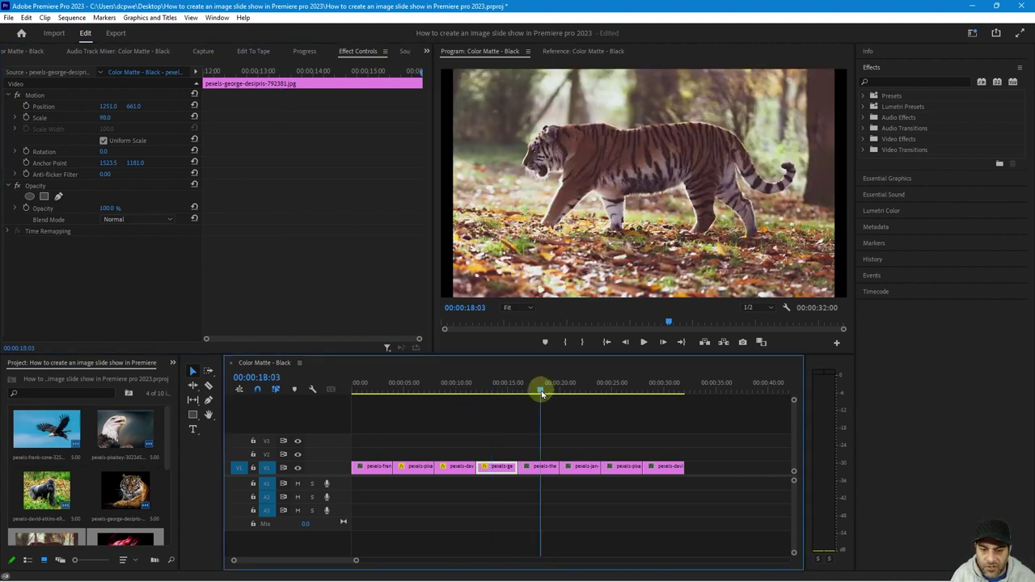
left_click(548, 470)
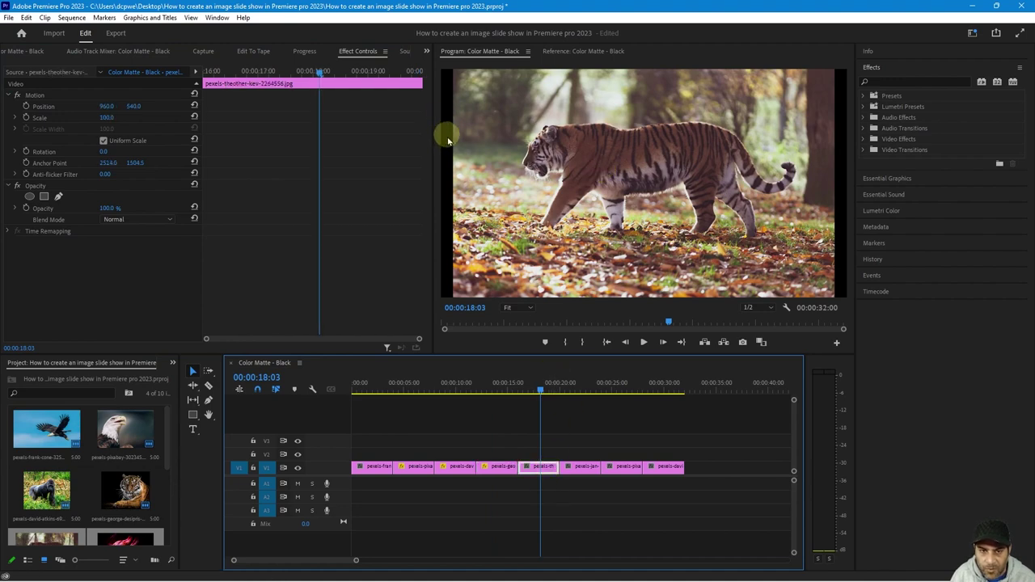
left_click_drag(103, 120, 113, 119)
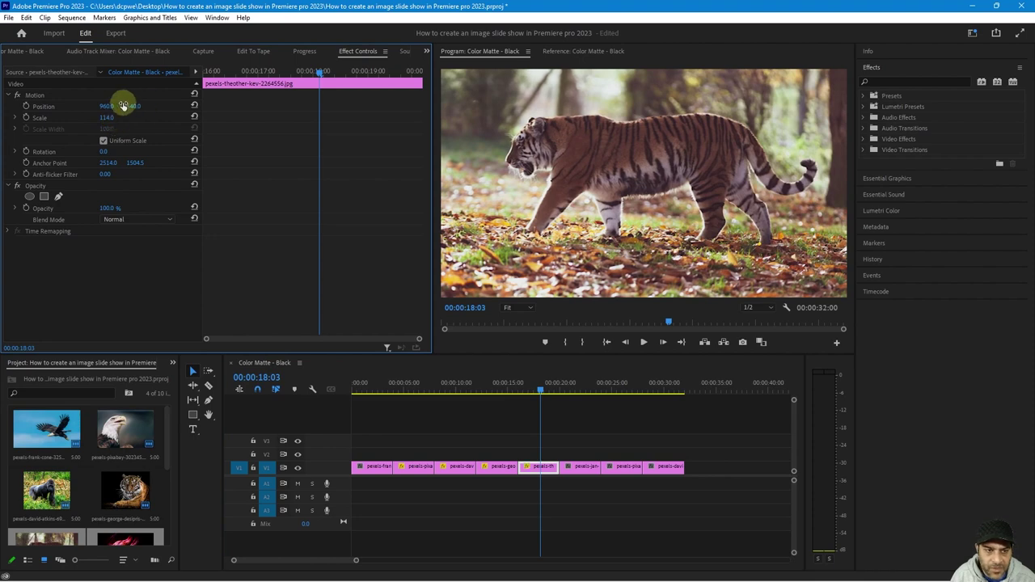
left_click_drag(113, 104, 91, 101)
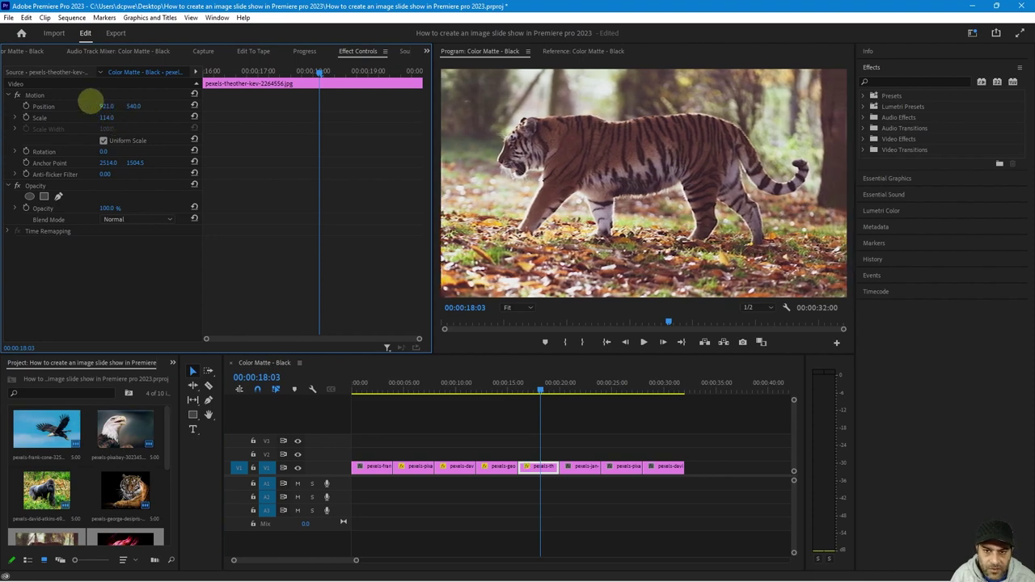
Check the red snake slide, and set the green snake clip's scale to 118 and its vertical position to 450
left_click(572, 396)
left_click(582, 466)
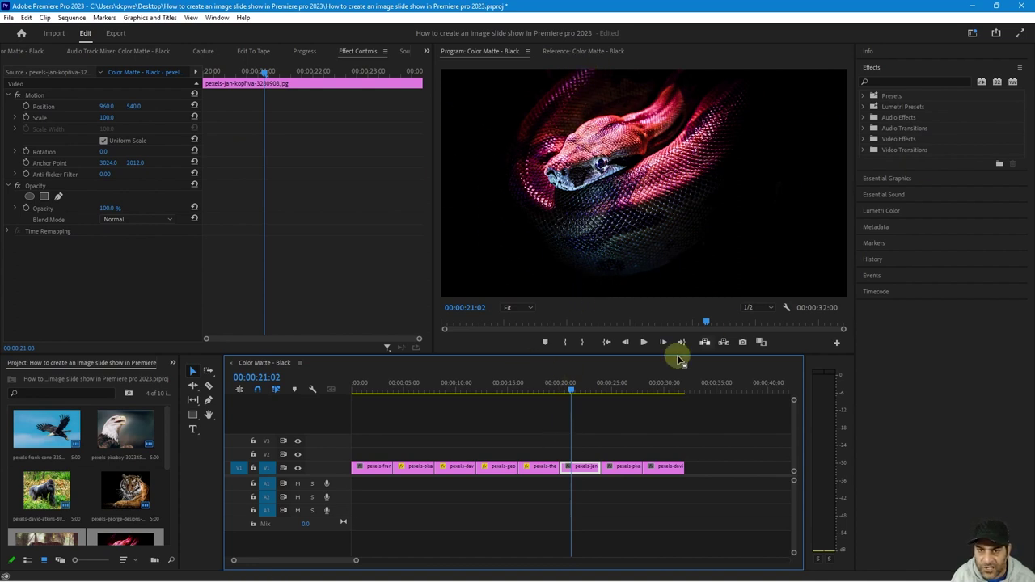
left_click_drag(613, 392, 624, 389)
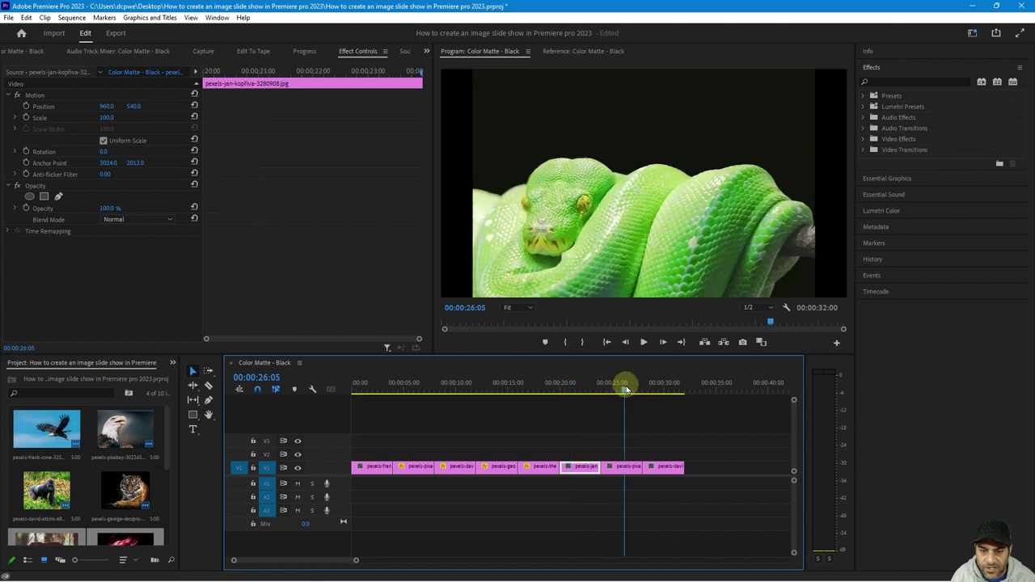
left_click(623, 467)
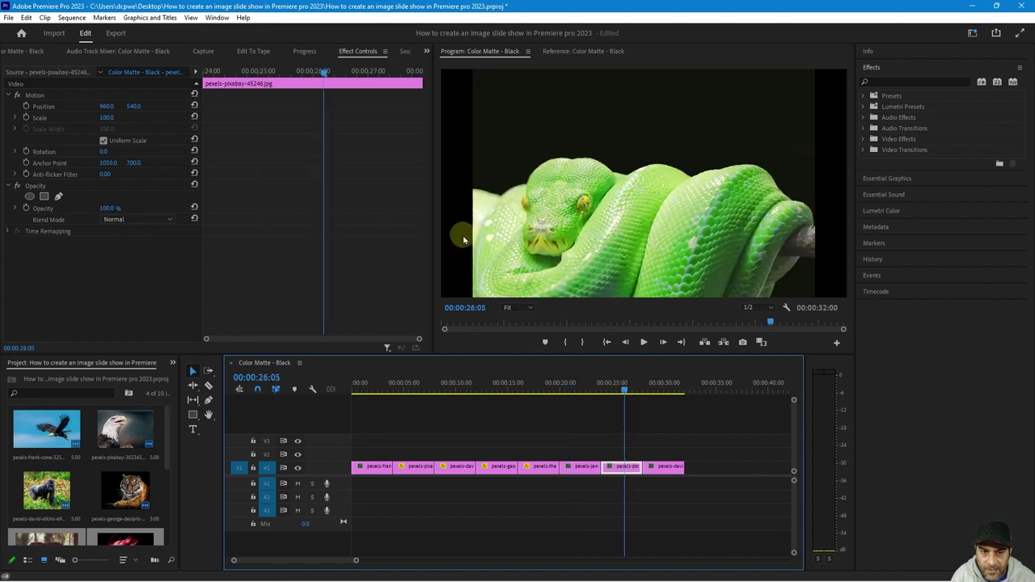
left_click_drag(106, 118, 62, 85)
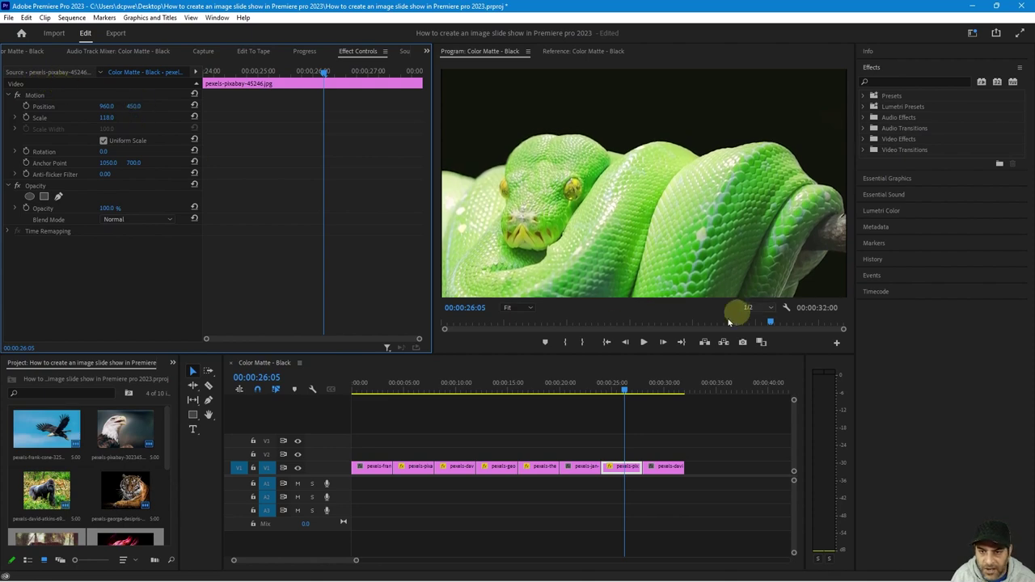
Move the seated gorilla clip from the end of the slideshow to directly after the standing gorilla clip, leaving no gaps between clips
left_click(660, 386)
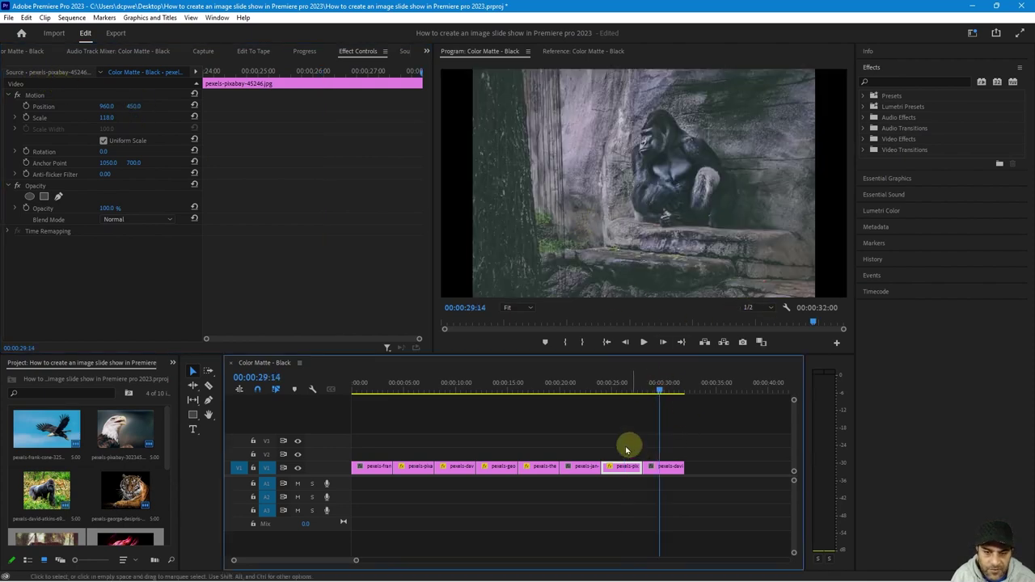
left_click(536, 390)
left_click_drag(534, 391, 461, 390)
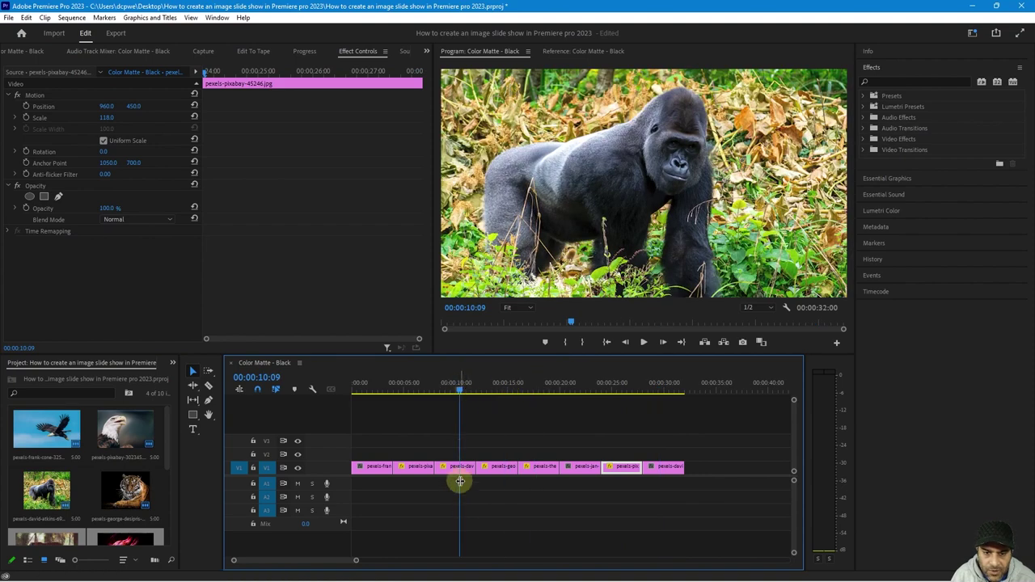
left_click(617, 497)
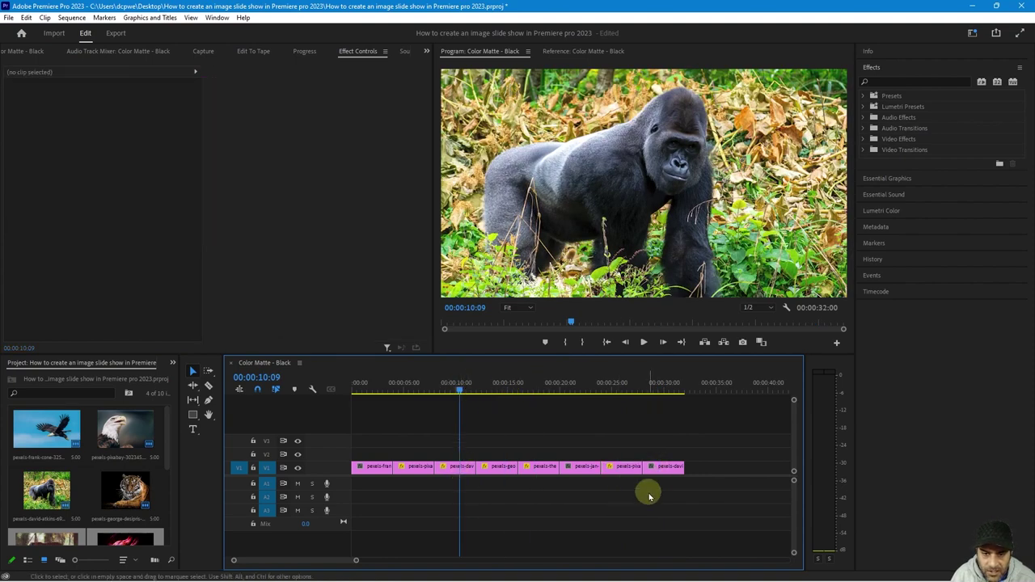
left_click_drag(488, 486, 688, 458)
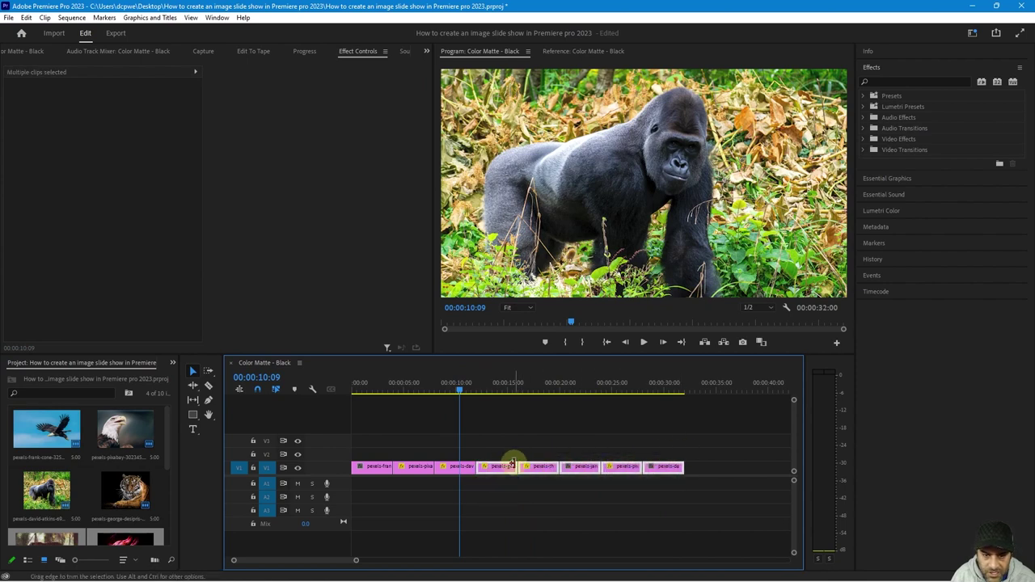
left_click_drag(499, 467, 564, 477)
left_click(724, 467)
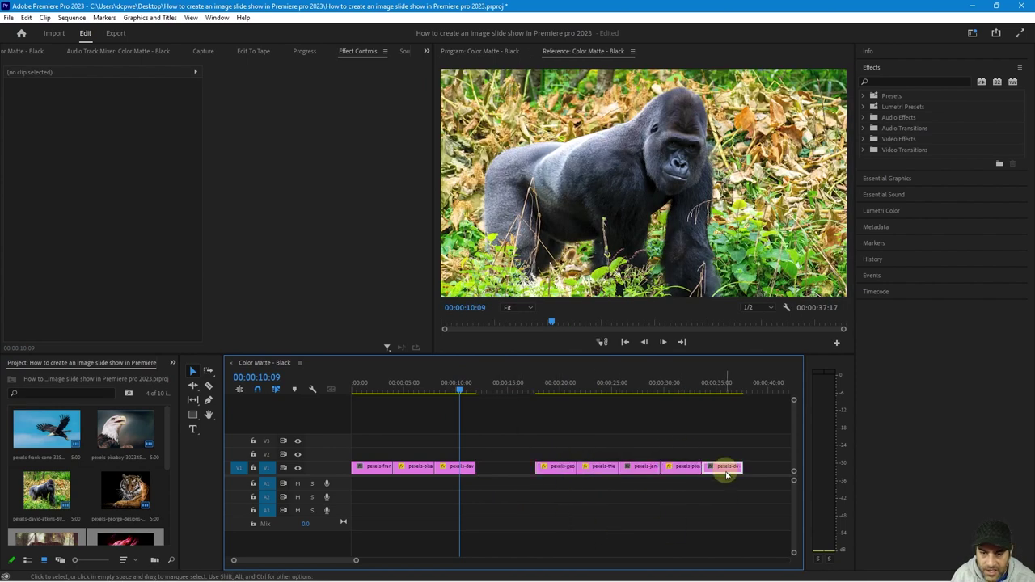
left_click(727, 381)
left_click_drag(728, 466, 498, 469)
left_click_drag(779, 505, 539, 468)
Set the seated gorilla clip's scale to 128 and its position to 880, 598
left_click_drag(437, 390, 494, 437)
left_click(497, 469)
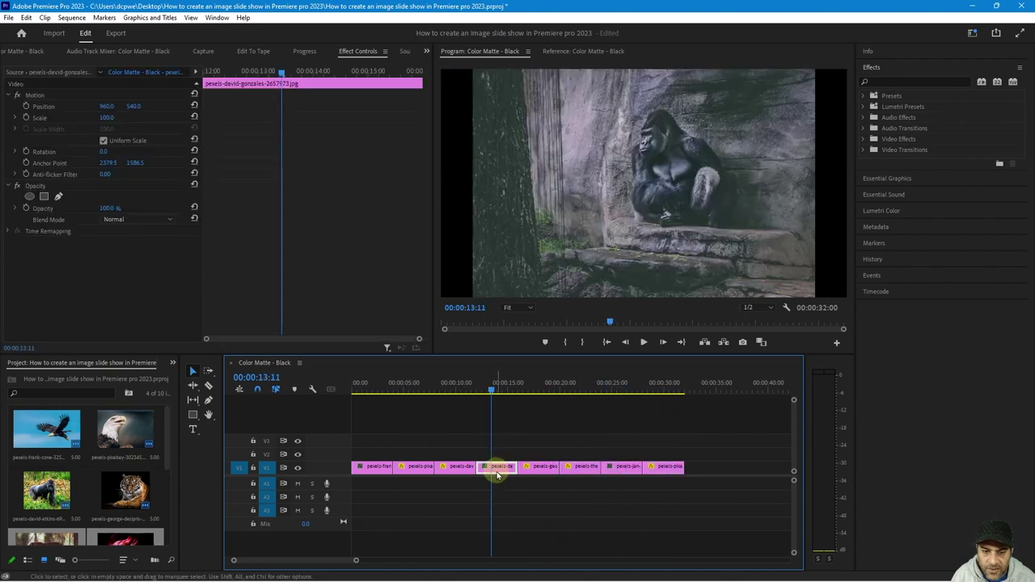
left_click(496, 390)
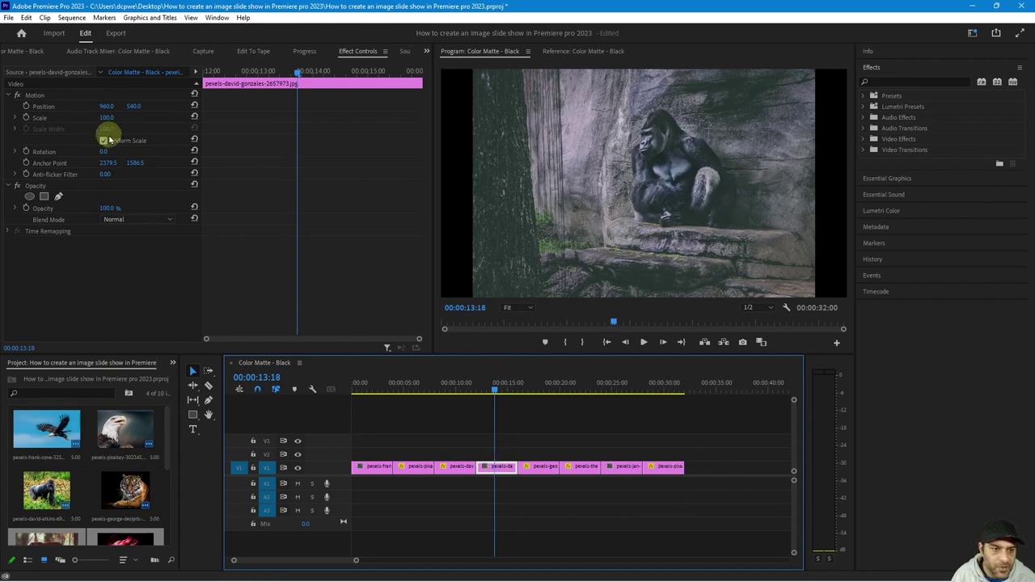
left_click_drag(106, 119, 173, 106)
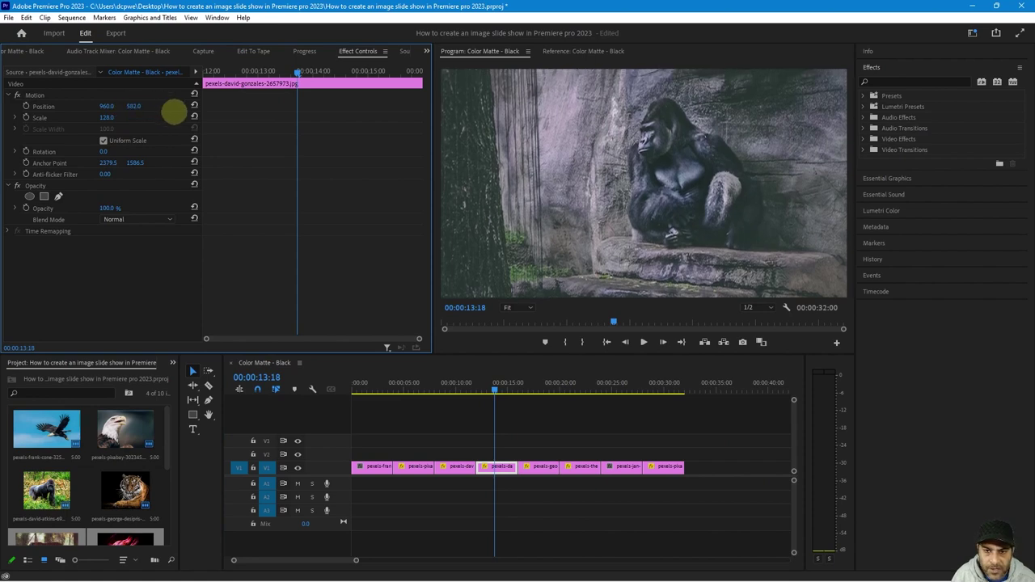
left_click_drag(106, 106, 63, 103)
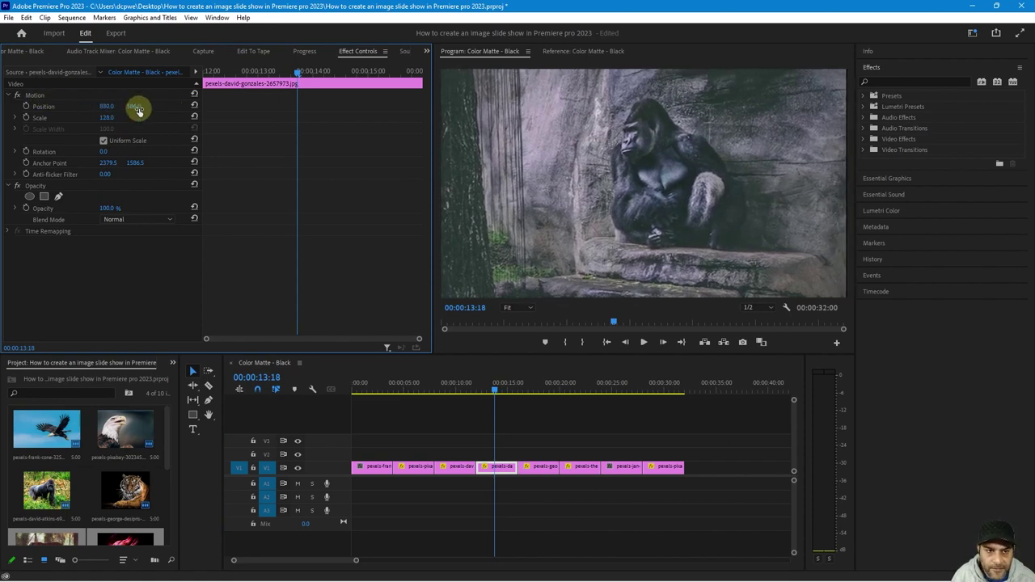
left_click_drag(138, 110, 146, 104)
Review the opening eagle slides, return the playhead to the start of the sequence, and deselect the clip
mouse_move(408, 397)
left_mouse_down()
mouse_move(358, 390)
mouse_move(419, 391)
left_mouse_up()
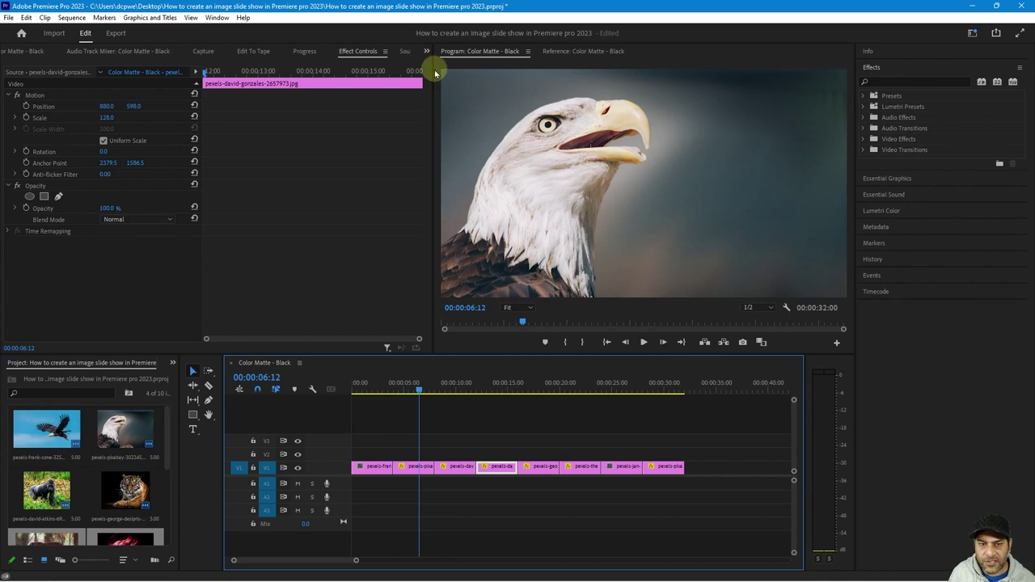
left_click_drag(437, 390, 354, 421)
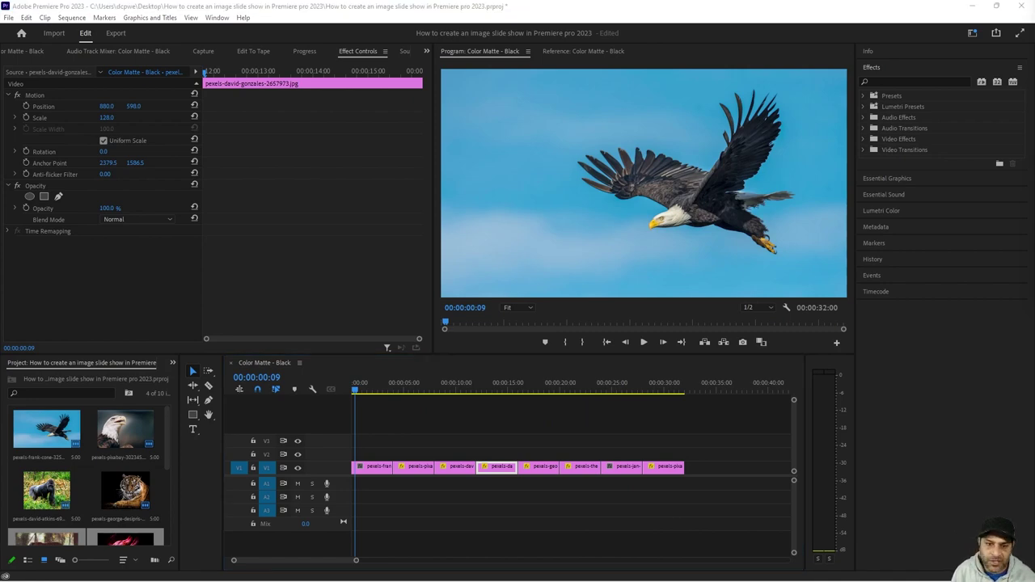
left_click_drag(358, 391, 331, 412)
left_click(391, 527)
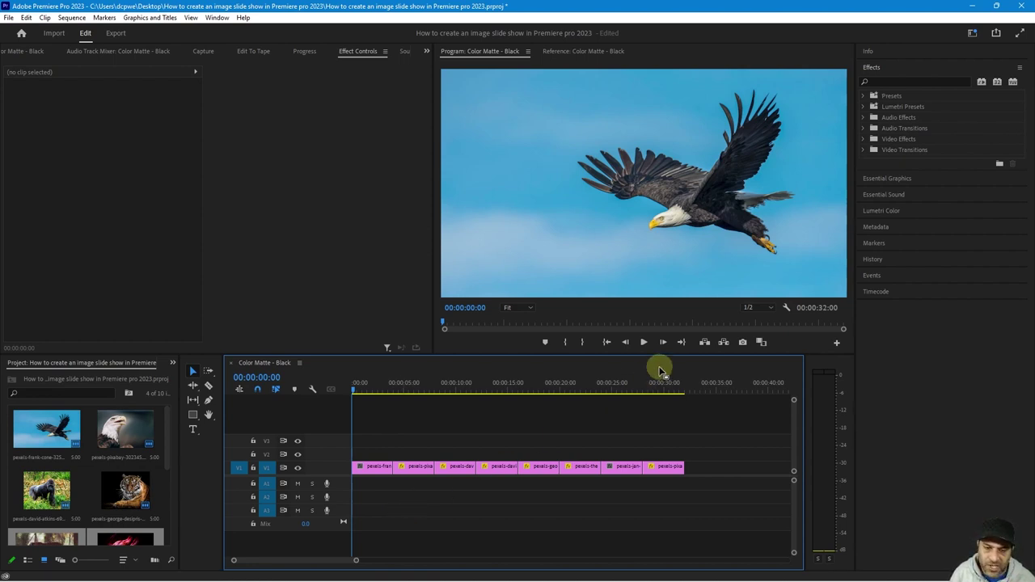
Browse the Dissolve, Slide and Wipe video transitions and apply Pinwheel at the cut between the first two slides
left_click(866, 150)
left_click(871, 161)
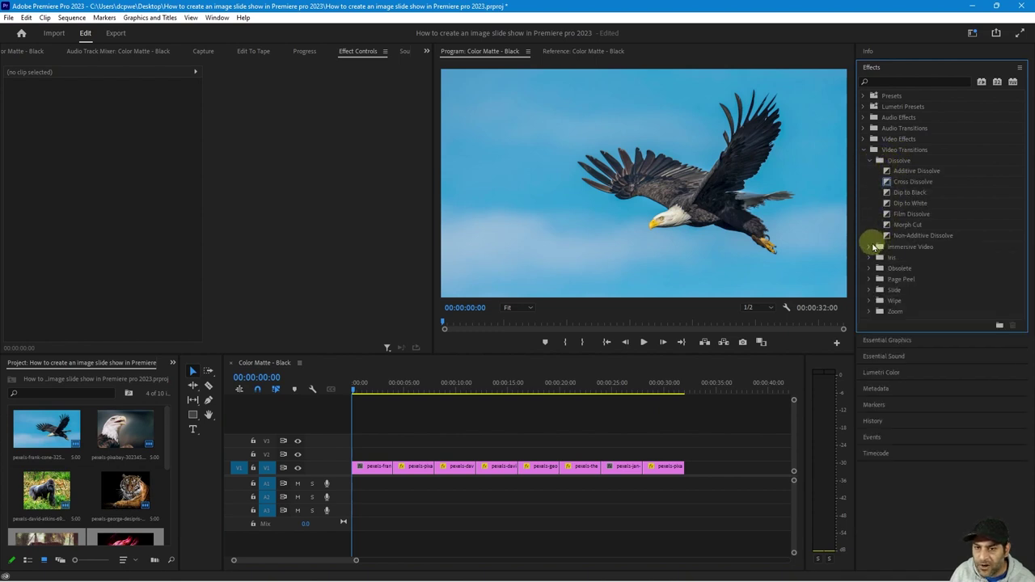
left_click(871, 290)
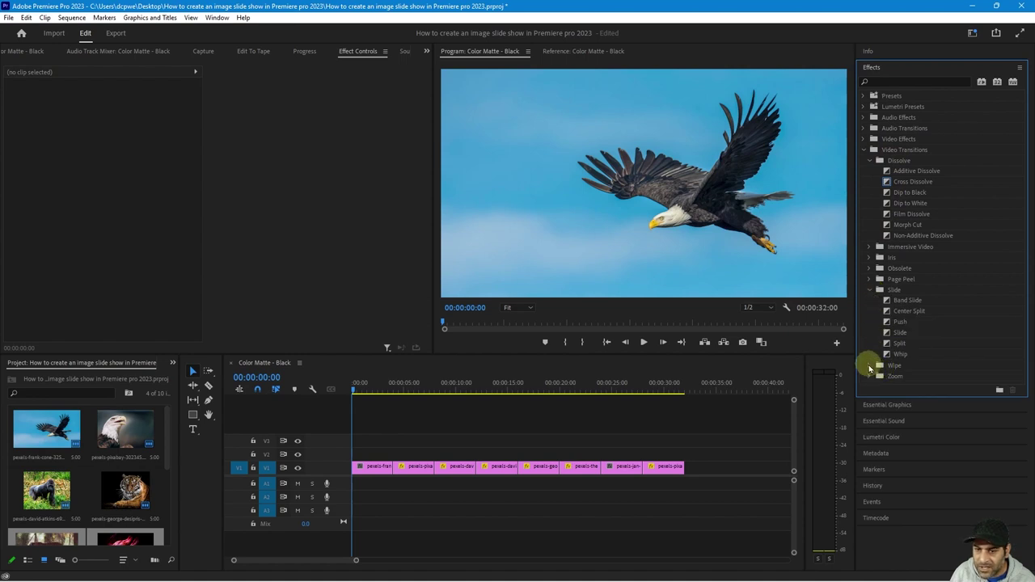
left_click(871, 366)
left_click_drag(908, 457, 391, 489)
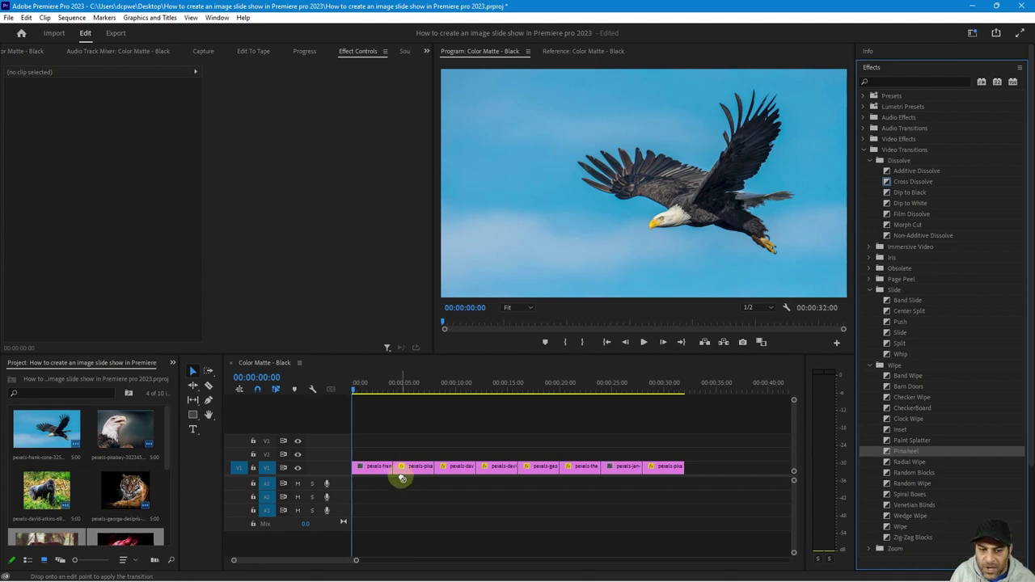
left_click_drag(404, 479, 400, 476)
Preview the Pinwheel transition between the two eagle slides and return the playhead to just before it
left_click(385, 391)
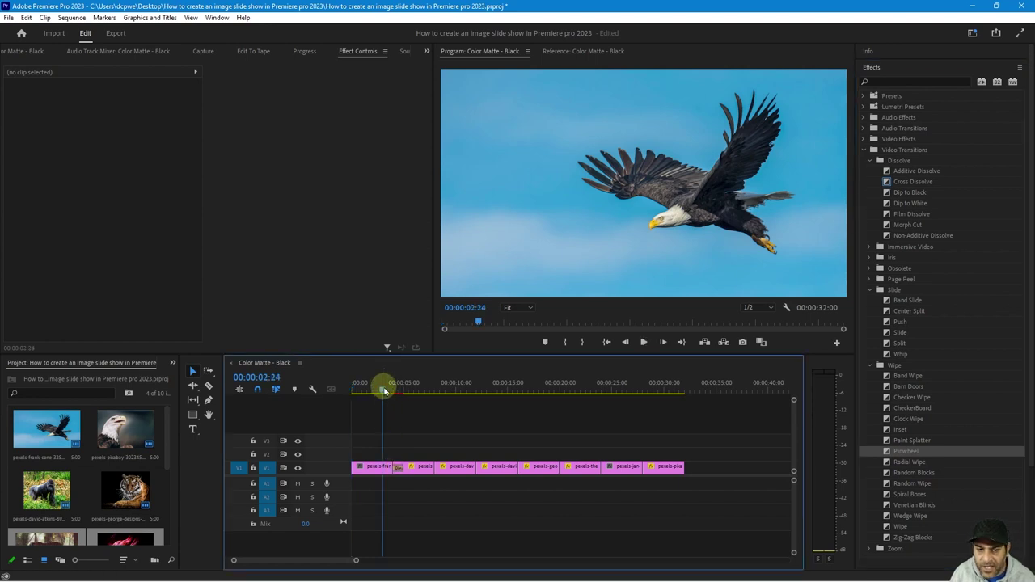
mouse_move(385, 391)
left_mouse_down()
mouse_move(397, 389)
mouse_move(388, 392)
left_mouse_up()
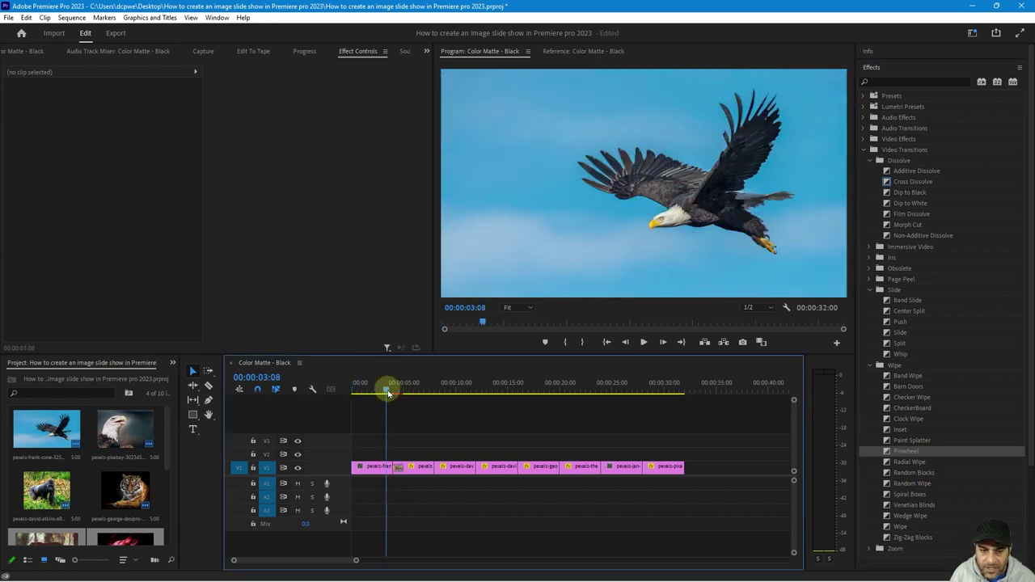
key("space")
left_click_drag(404, 388, 390, 391)
Replace the Pinwheel transition between the two eagle slides with a Cross Dissolve and play it back
left_click(909, 183)
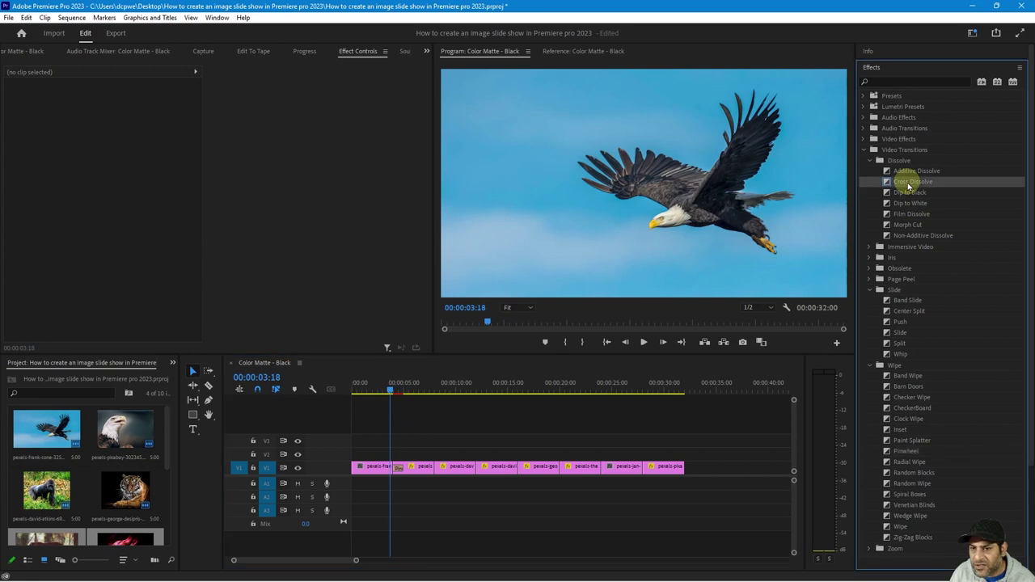
left_click_drag(762, 260, 390, 467)
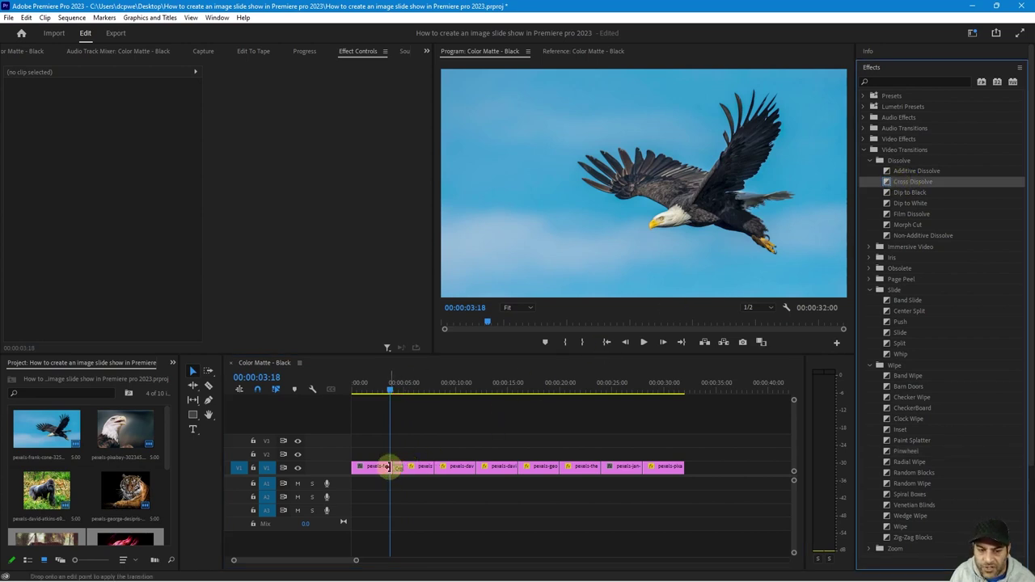
key("space")
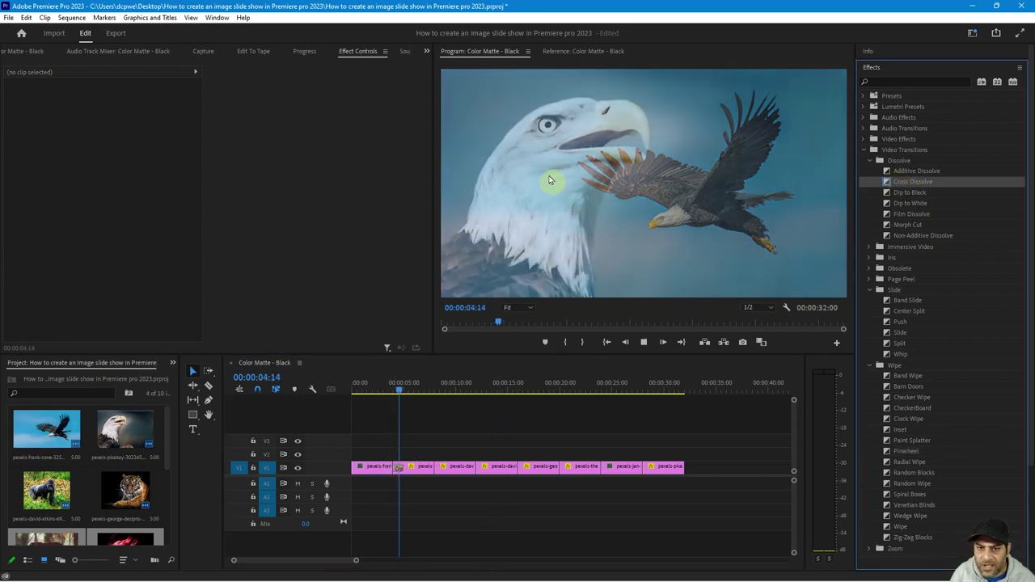
key("space")
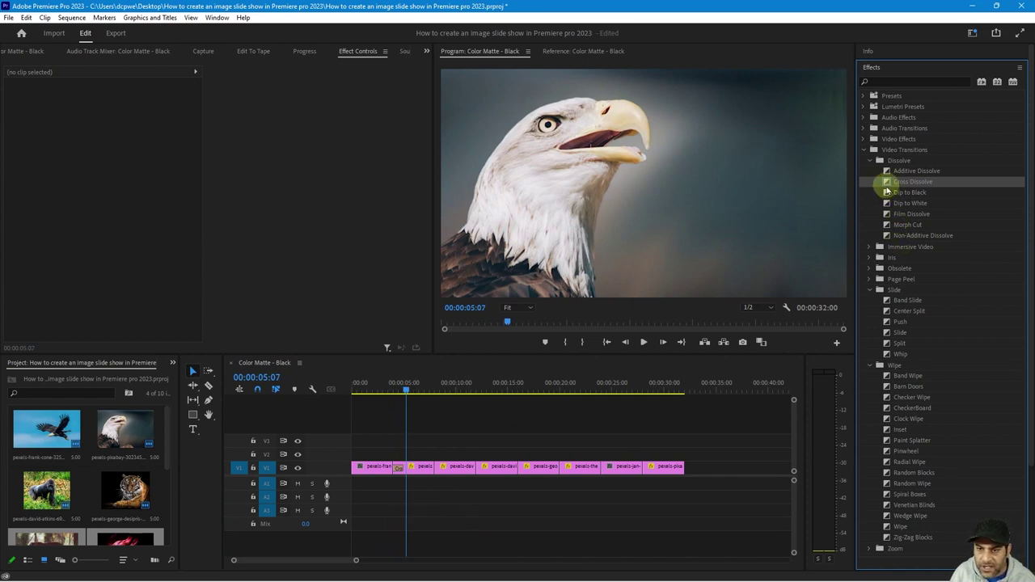
Add Cross Dissolve transitions at the second and third cuts and at the beginning of the first slide
left_click_drag(887, 191, 443, 477)
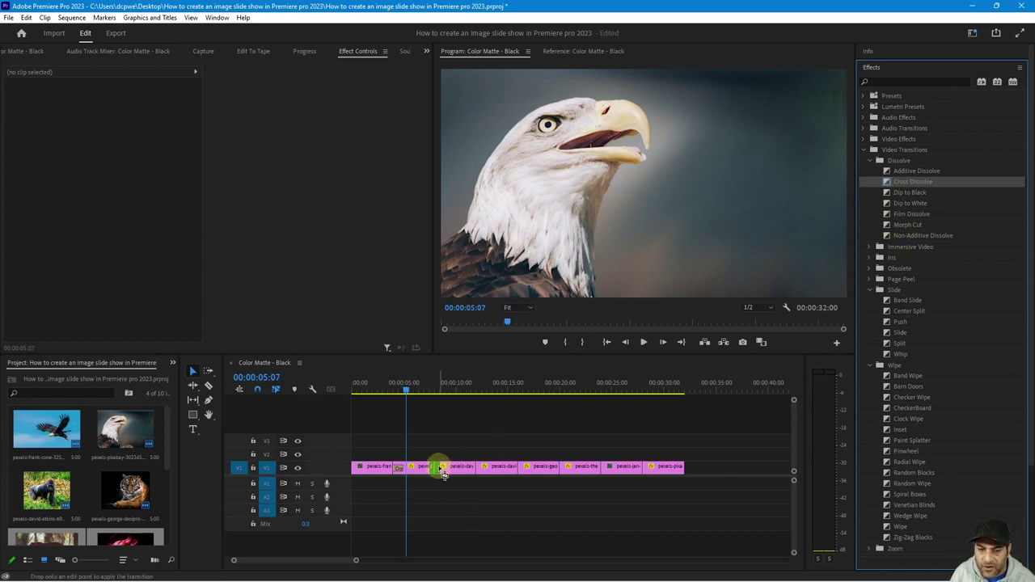
left_click_drag(444, 472, 442, 471)
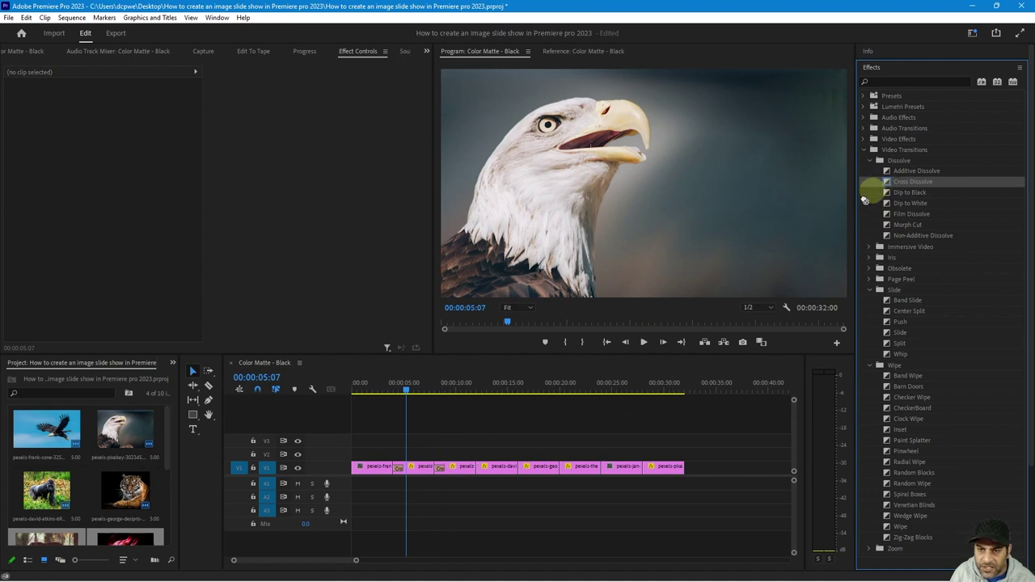
left_click_drag(864, 200, 483, 471)
left_click_drag(897, 184, 357, 467)
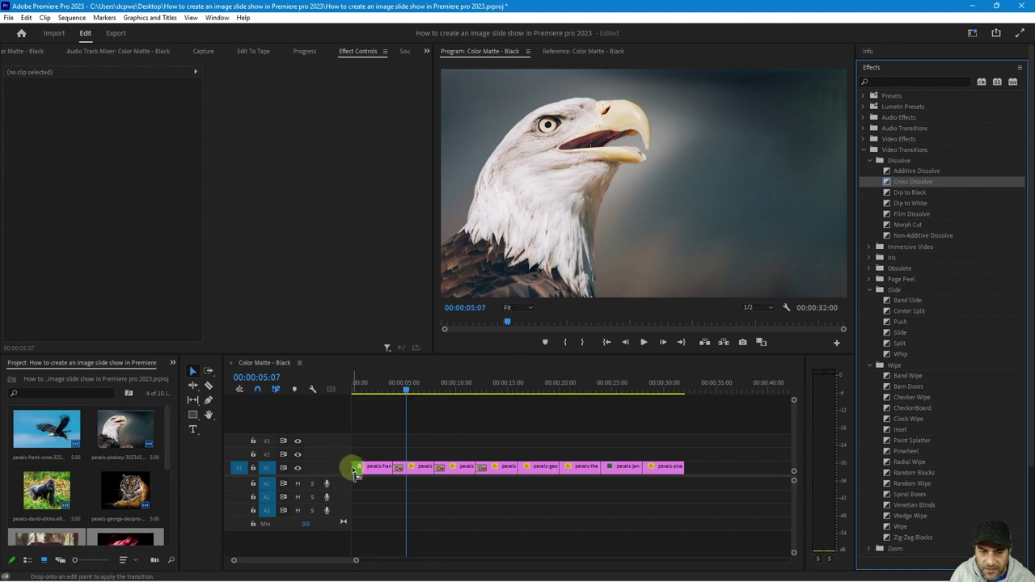
Play the slideshow from the beginning through the first four slides to review the Cross Dissolve transitions
left_click(356, 386)
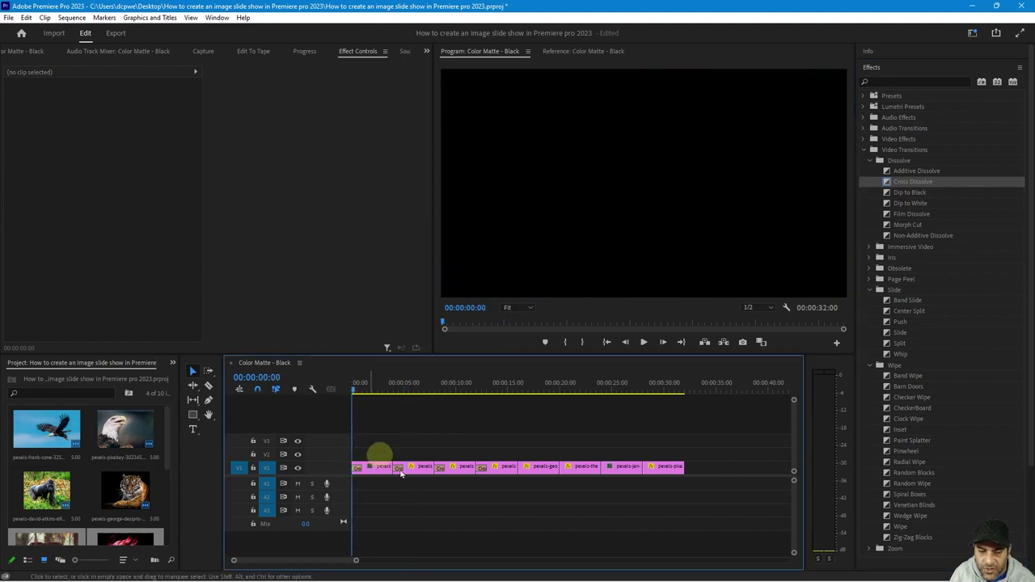
key("space")
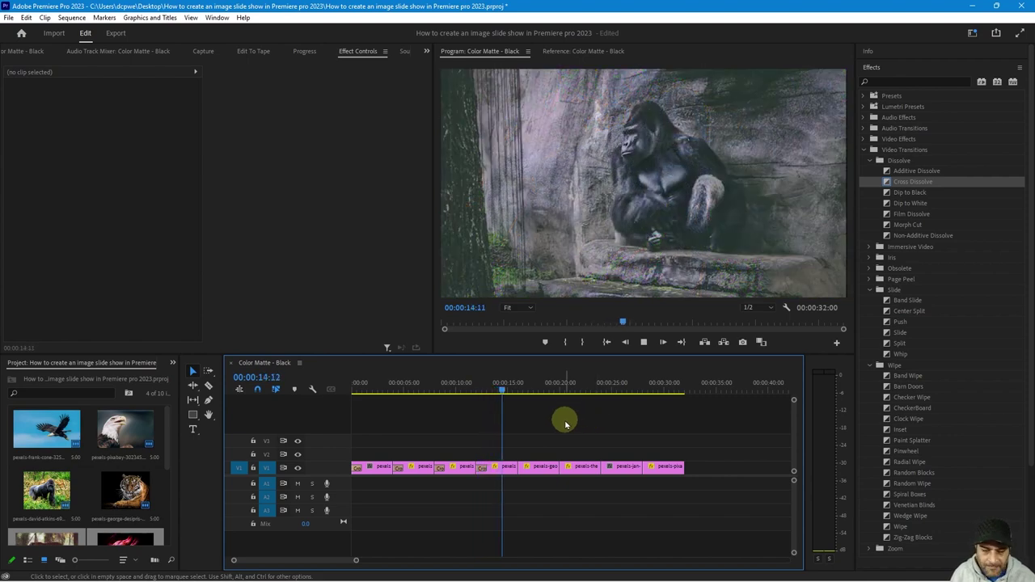
key("space")
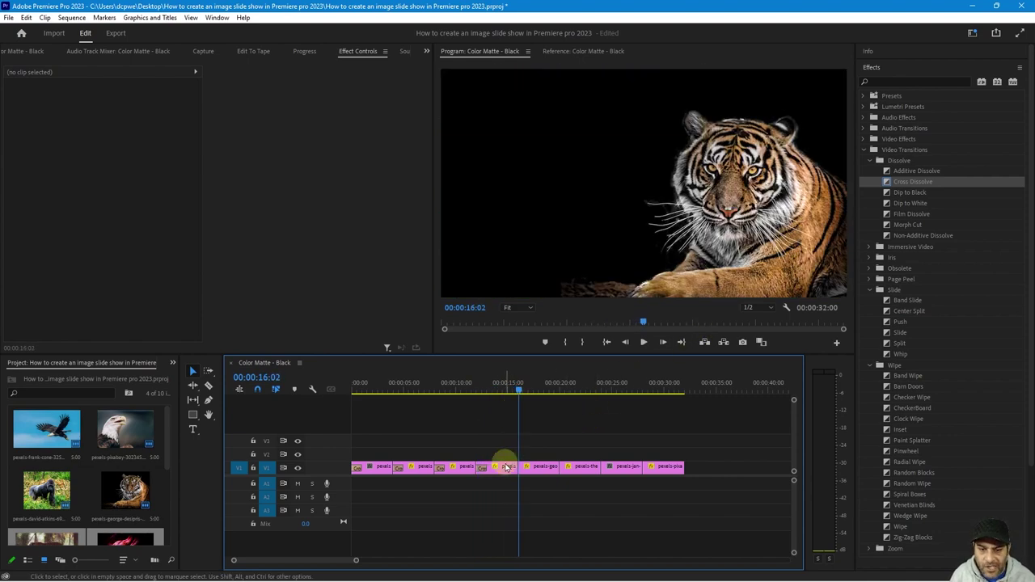
Delete the Cross Dissolve transitions at the first slide's beginning and between the first four slides
left_click(482, 467)
left_click(459, 482)
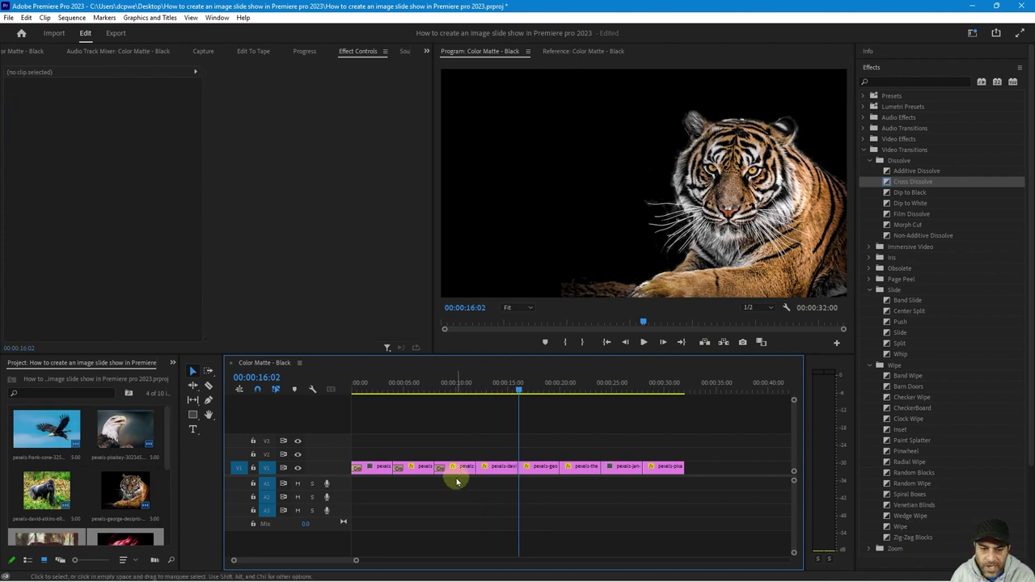
left_click(439, 467)
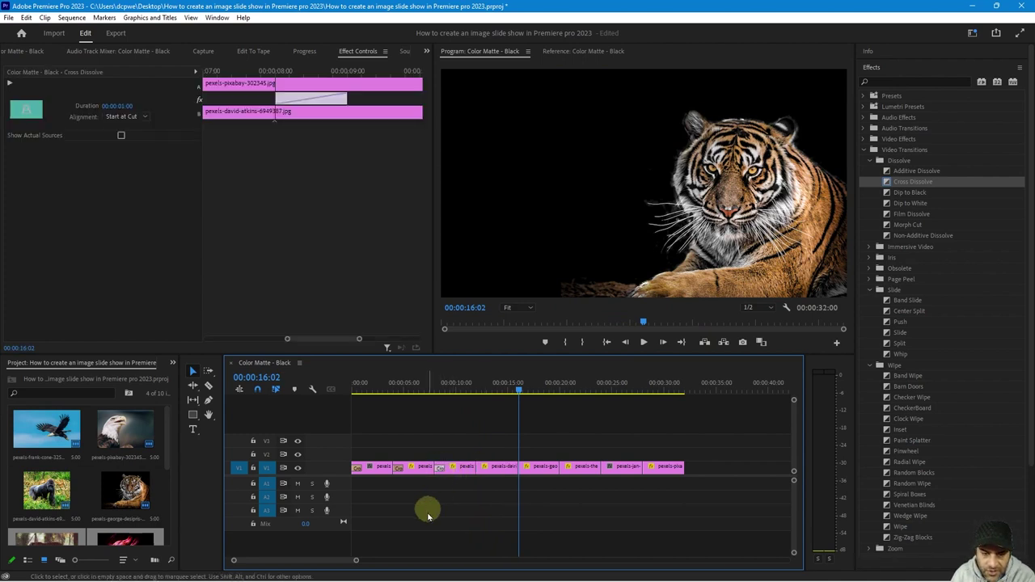
key("equal")
key("equal")
key("equal")
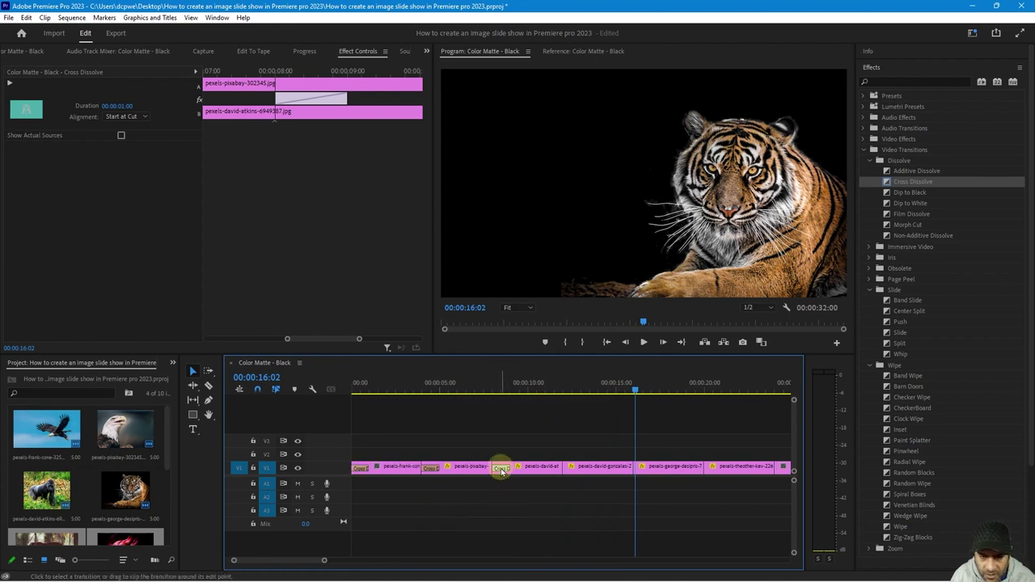
key("Delete")
left_click(429, 468)
key("Delete")
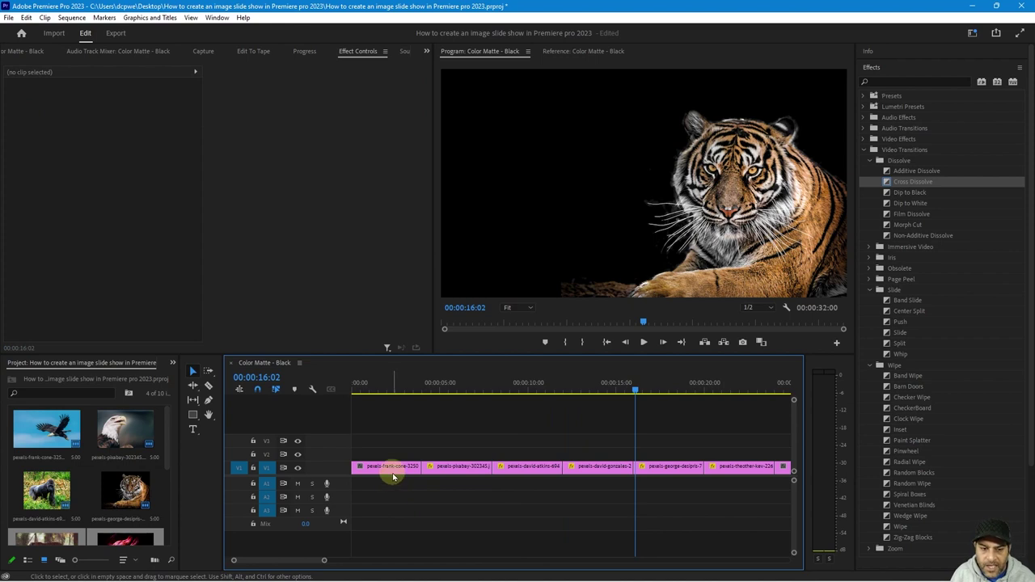
Select the first eagle slide, return the playhead to the sequence start, and save the project
left_click(394, 468)
key("Home")
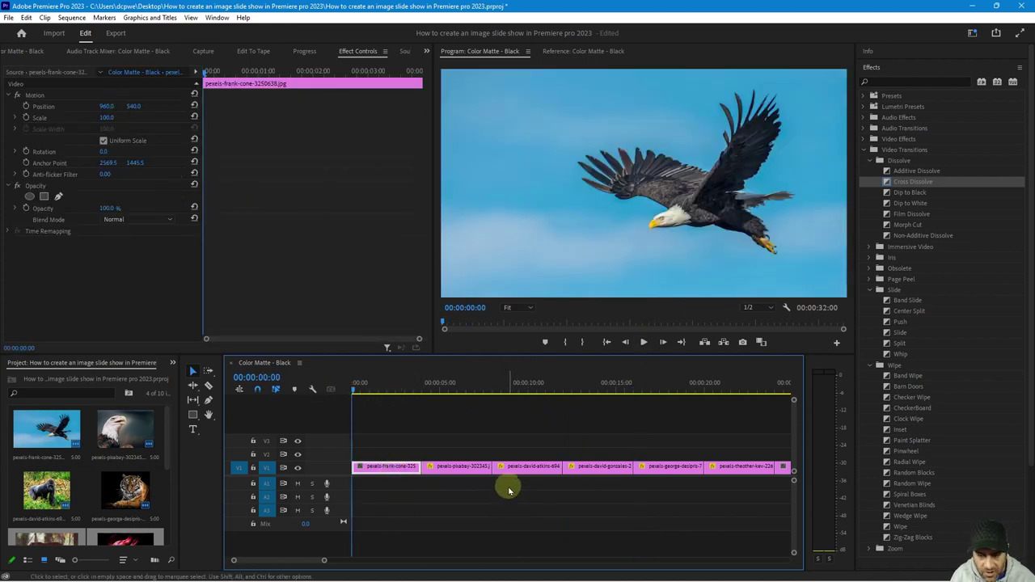
key("ctrl+s")
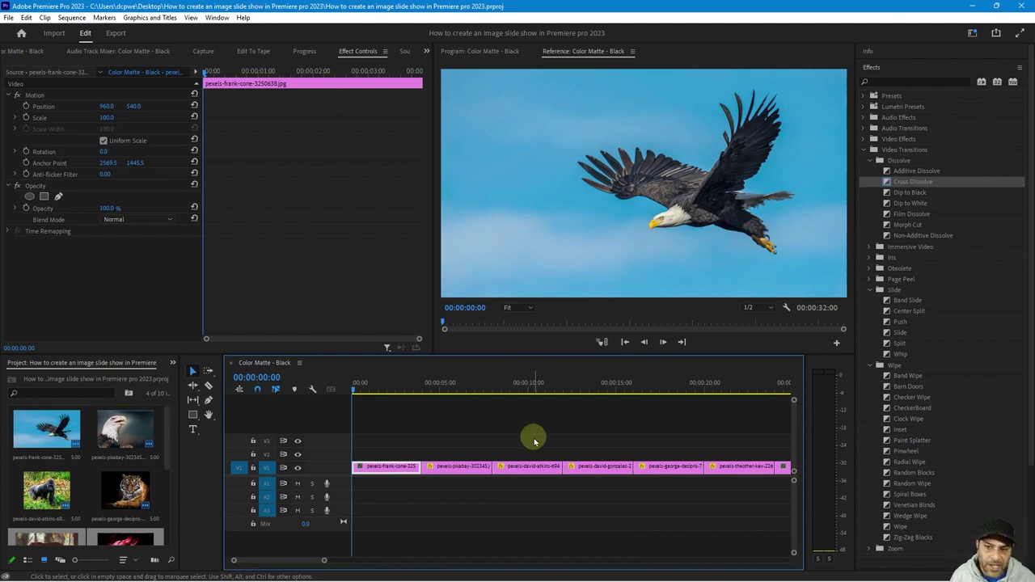
left_click(864, 150)
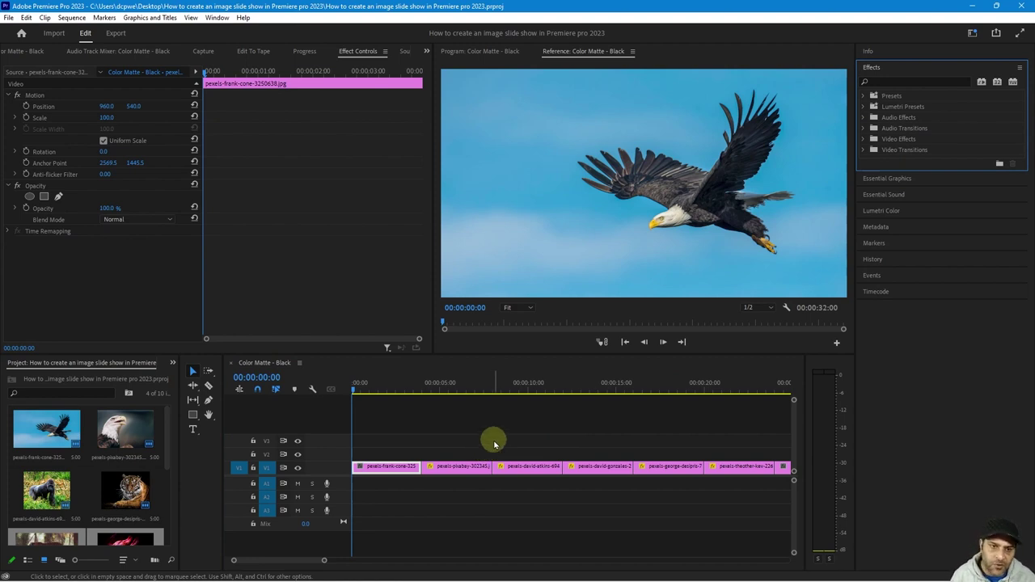
left_click(8, 18)
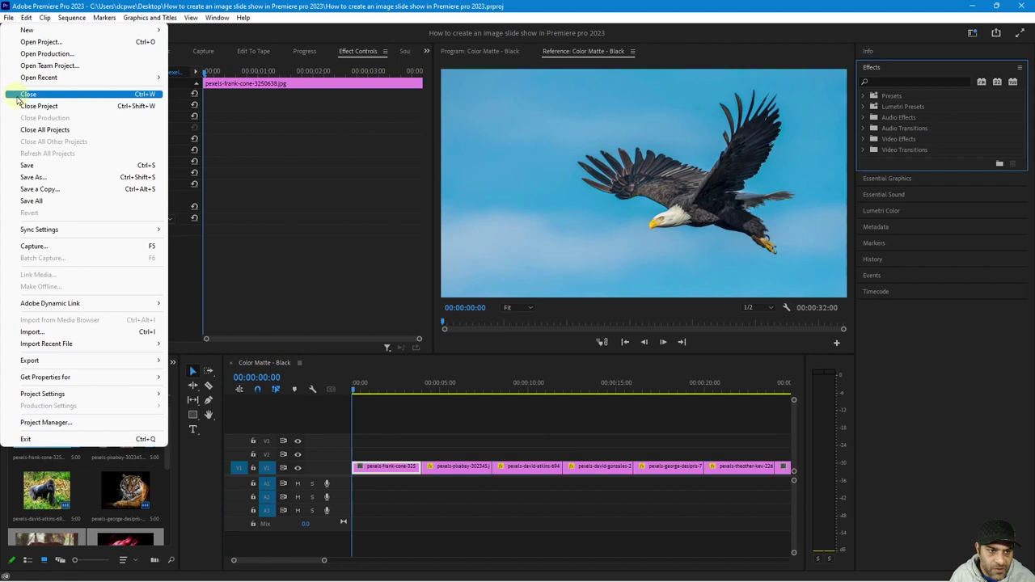
left_click(29, 167)
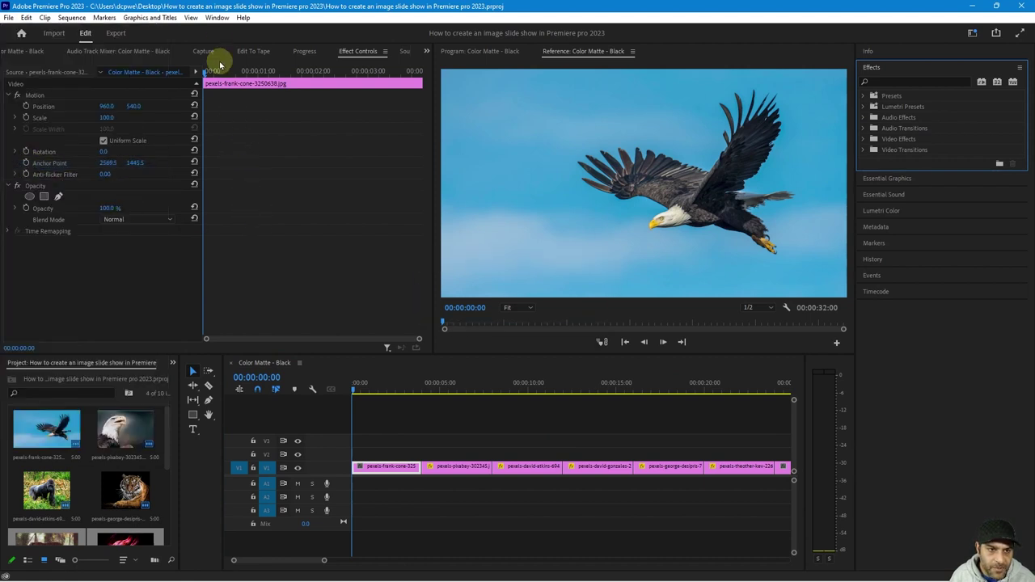
left_click(217, 18)
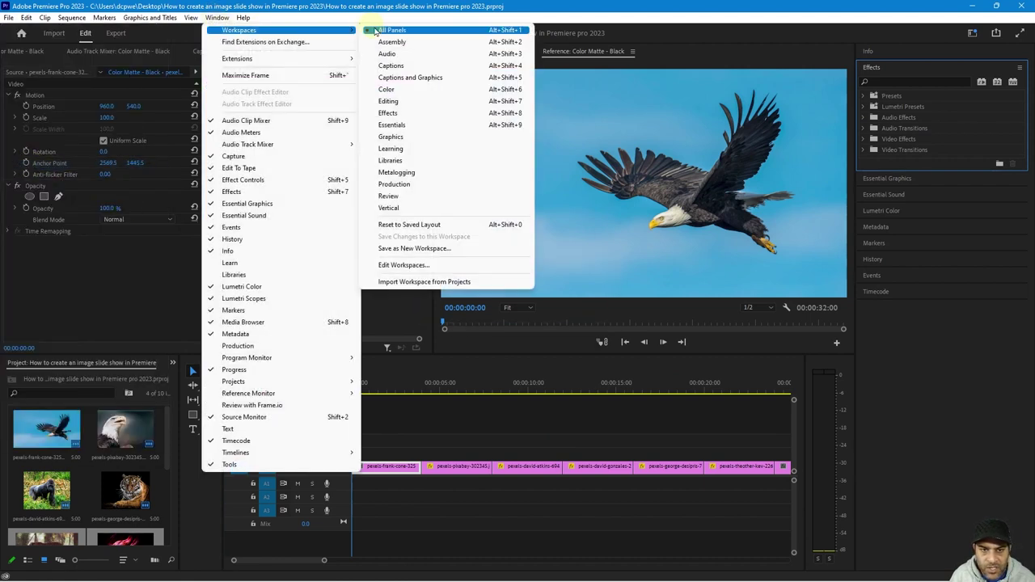
left_click(582, 199)
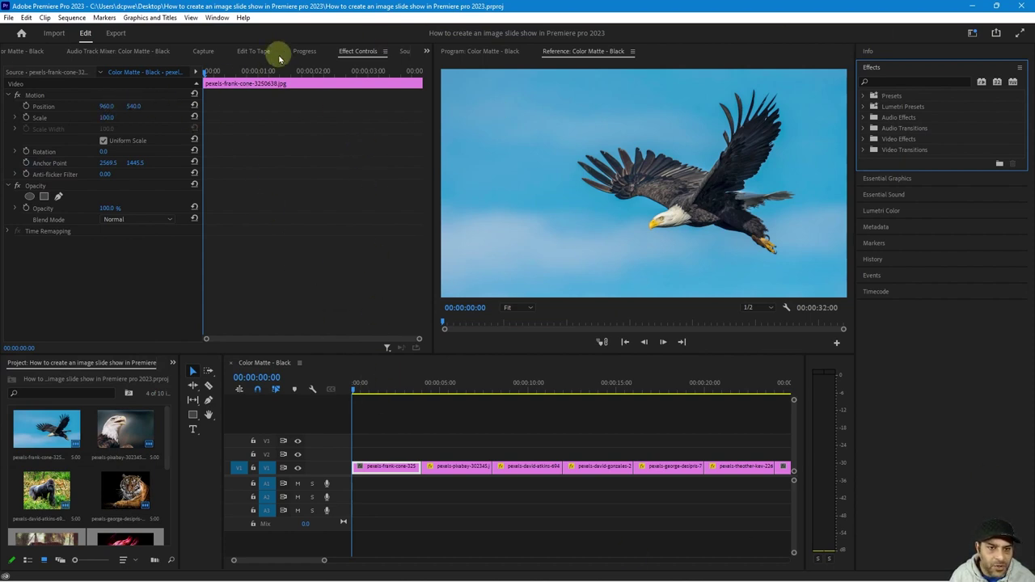
left_click(361, 57)
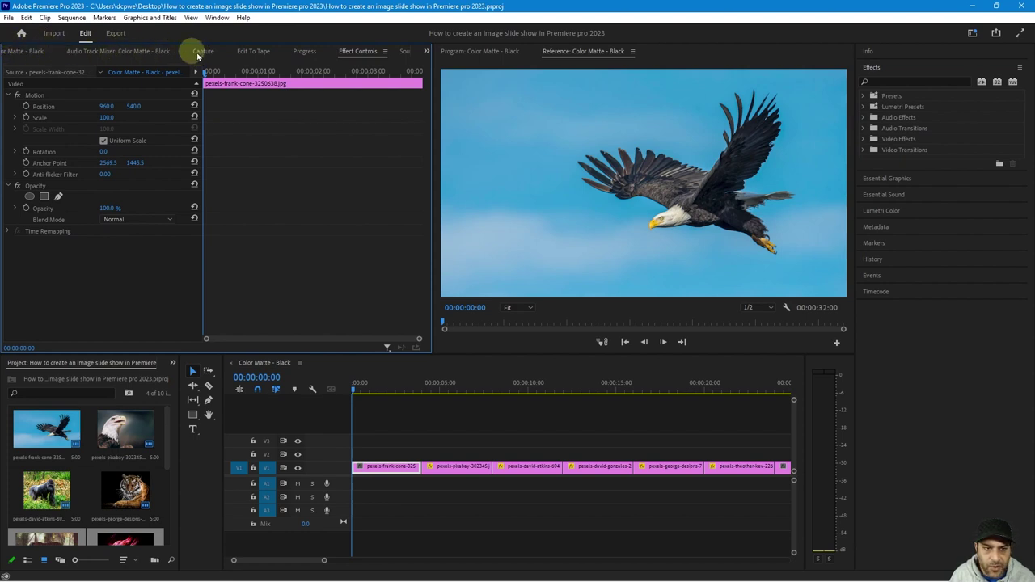
left_click(427, 53)
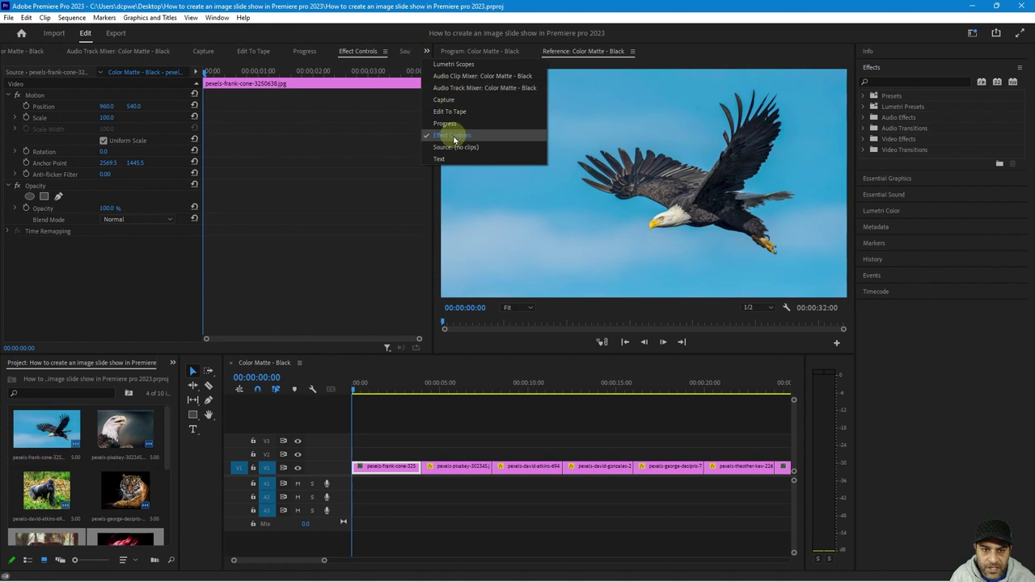
left_click(216, 17)
left_click(217, 17)
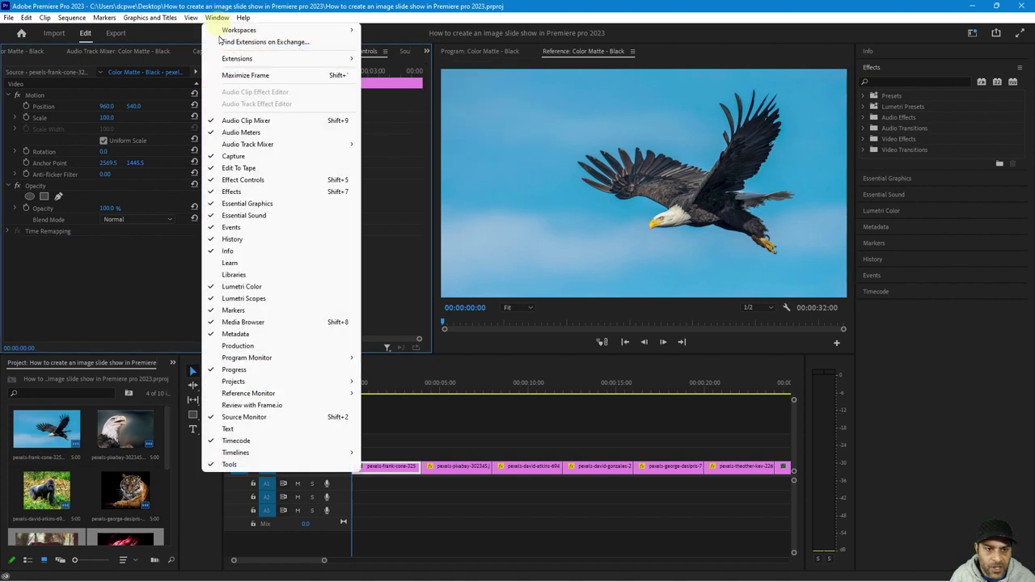
left_click(218, 181)
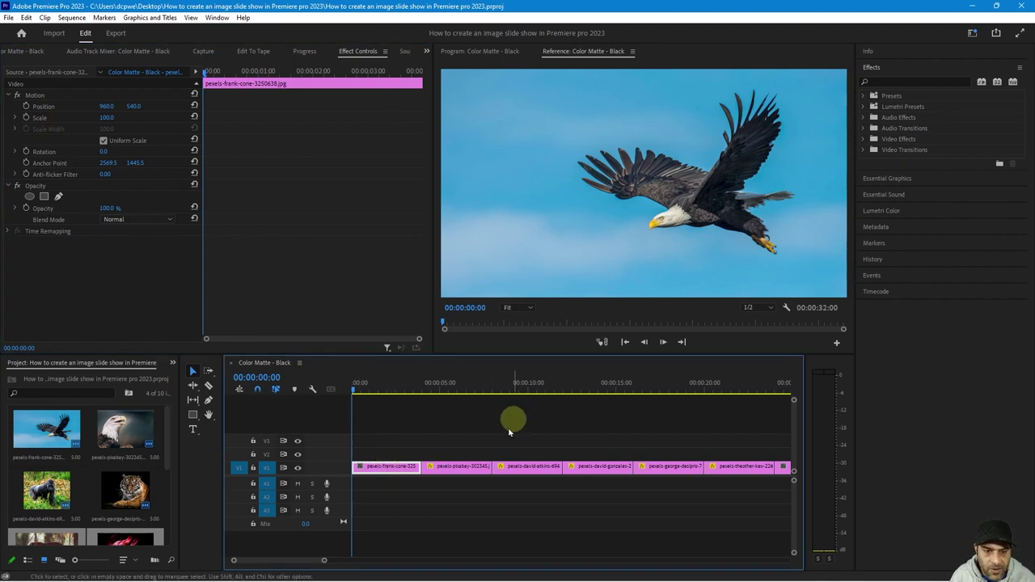
Turn on keyframing for Position, Scale and Rotation at 00:00:00:00 of the first eagle slide
left_click(395, 386)
left_click_drag(386, 390, 508, 391)
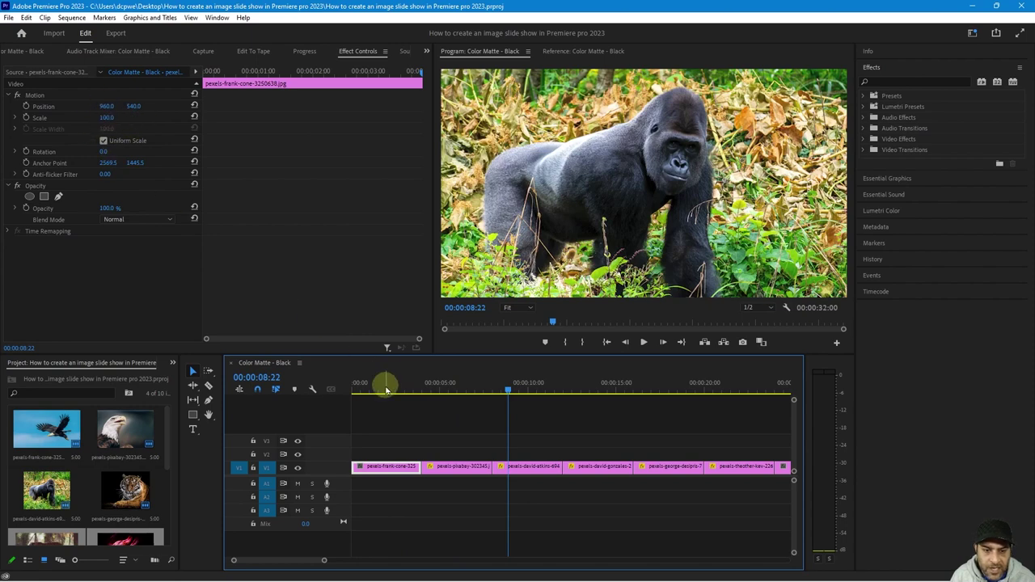
left_click_drag(387, 391, 290, 378)
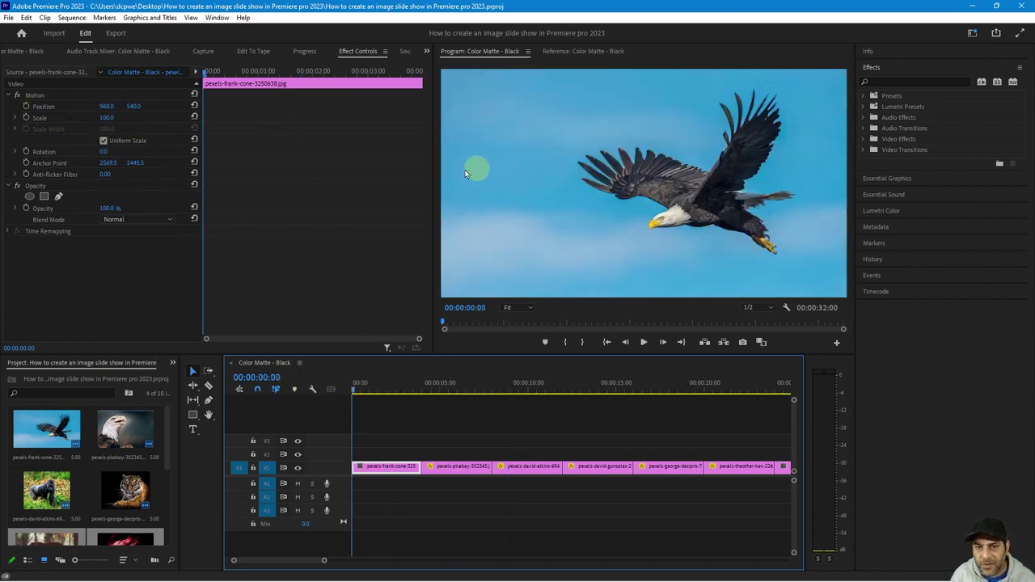
left_click(26, 107)
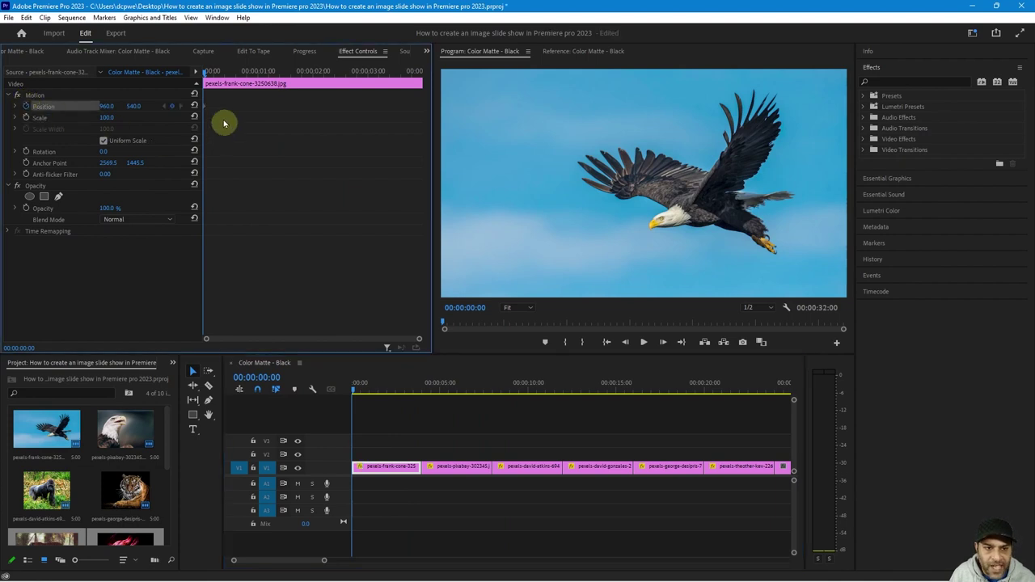
left_click(249, 162)
left_click(206, 342)
left_click_drag(203, 339, 419, 340)
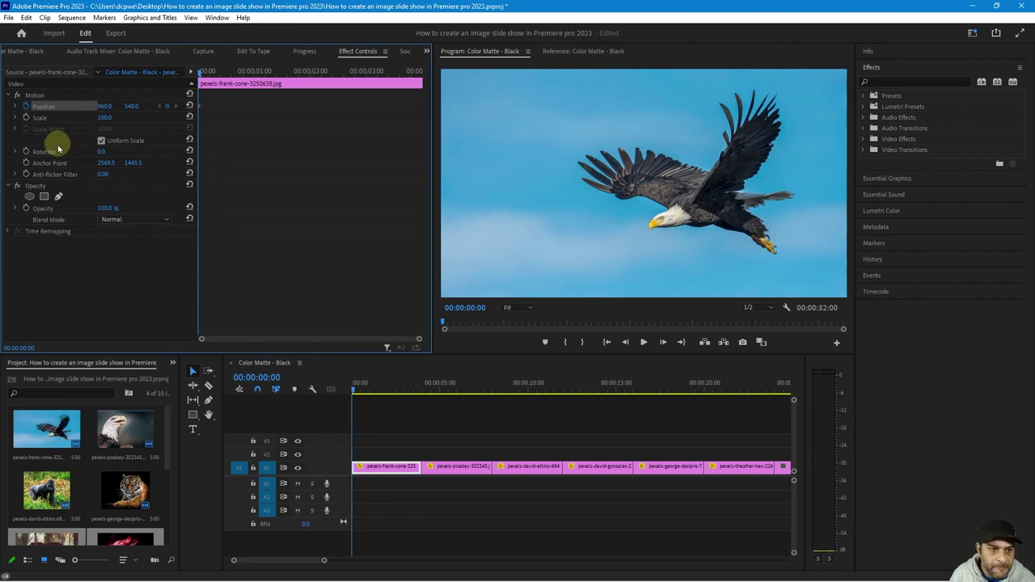
left_click(26, 117)
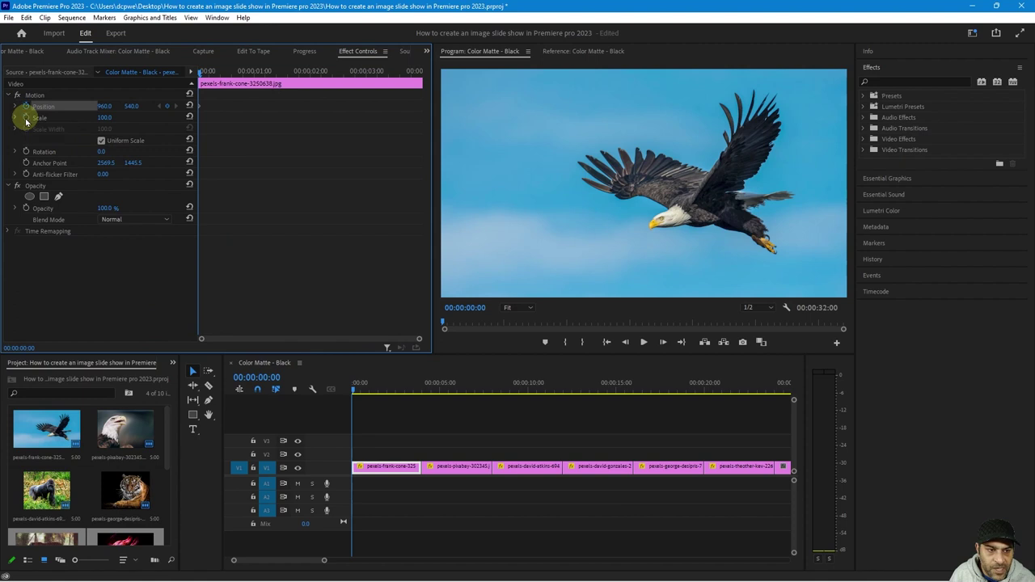
left_click(27, 152)
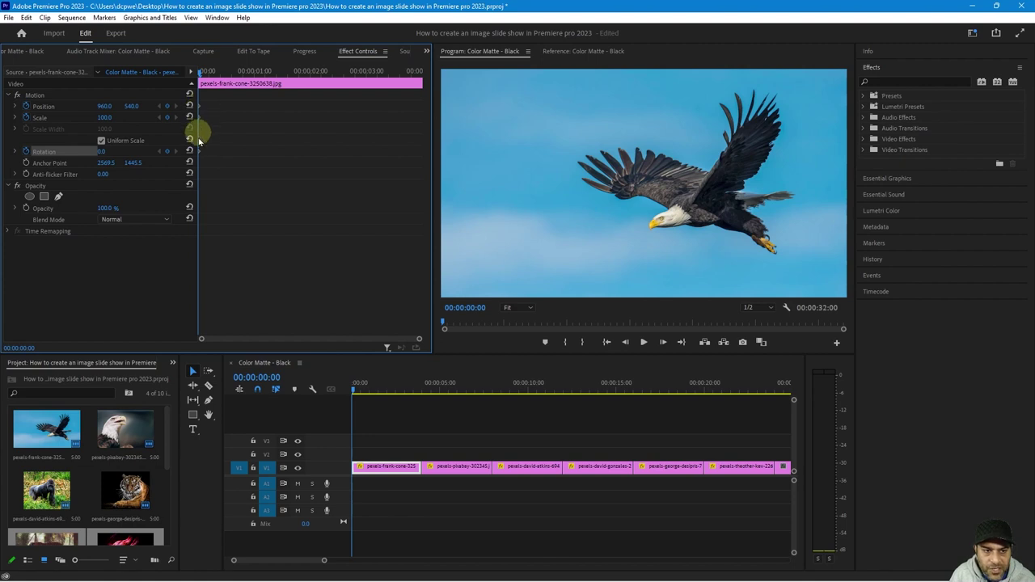
Add Position, Scale and Rotation keyframes at the end of the first eagle slide, at 00:00:03:24
left_click_drag(199, 74, 432, 93)
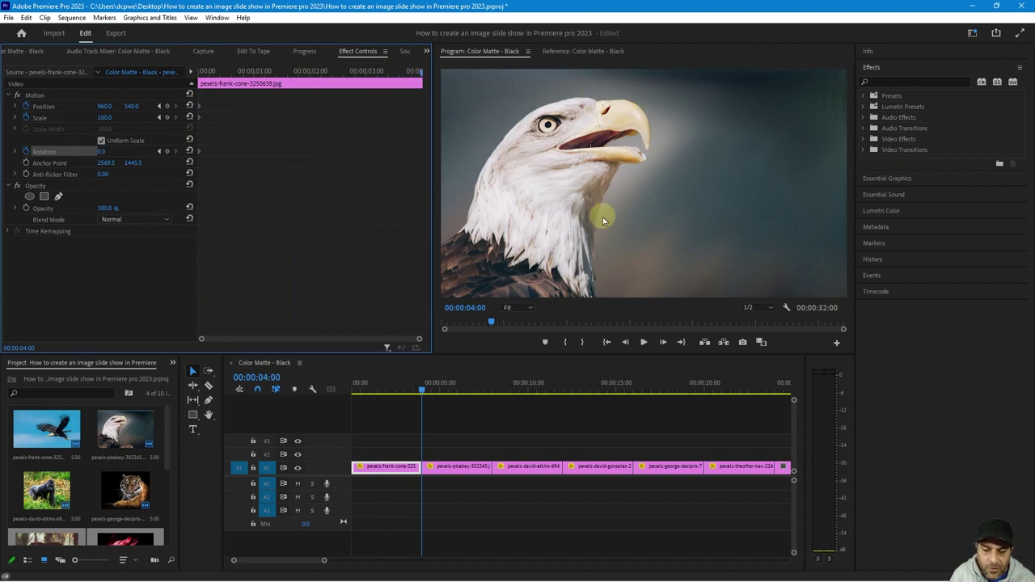
left_click(421, 74)
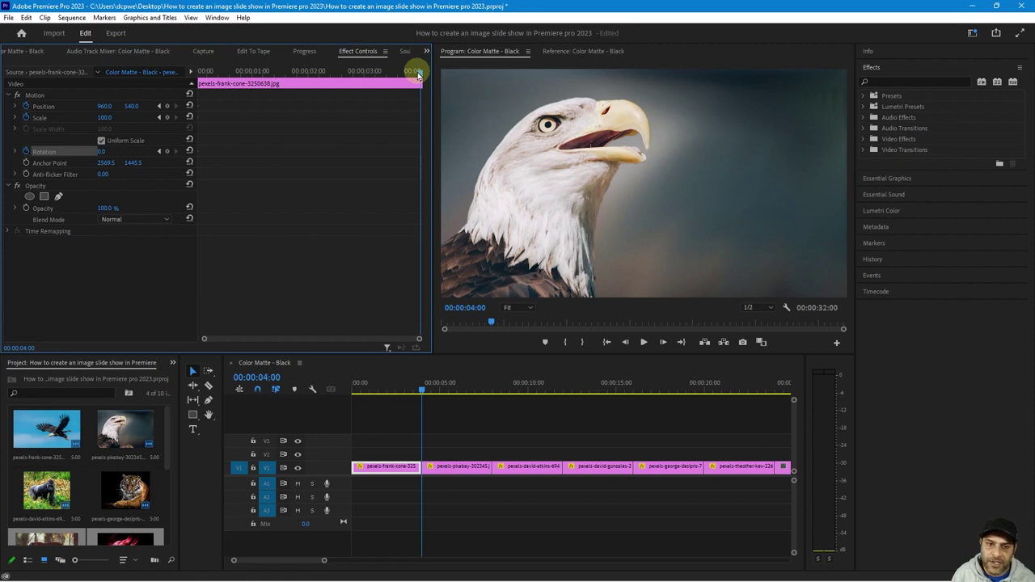
left_click(418, 74)
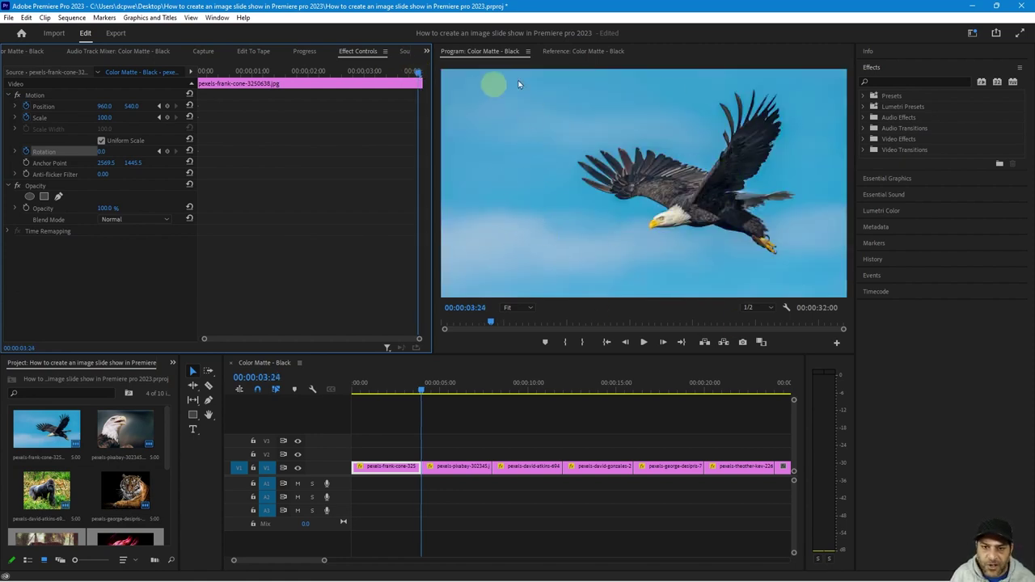
left_click(169, 107)
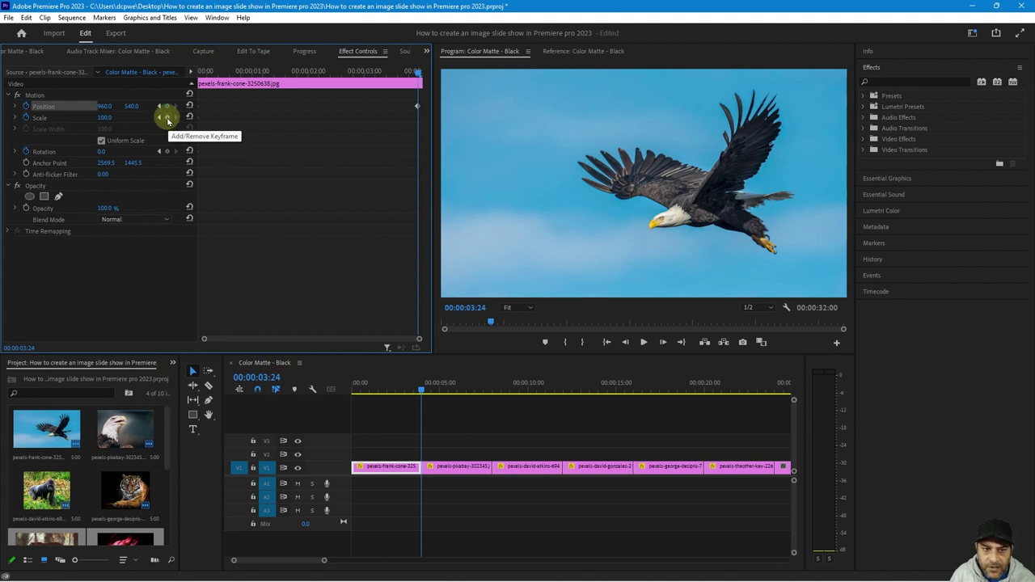
left_click(168, 118)
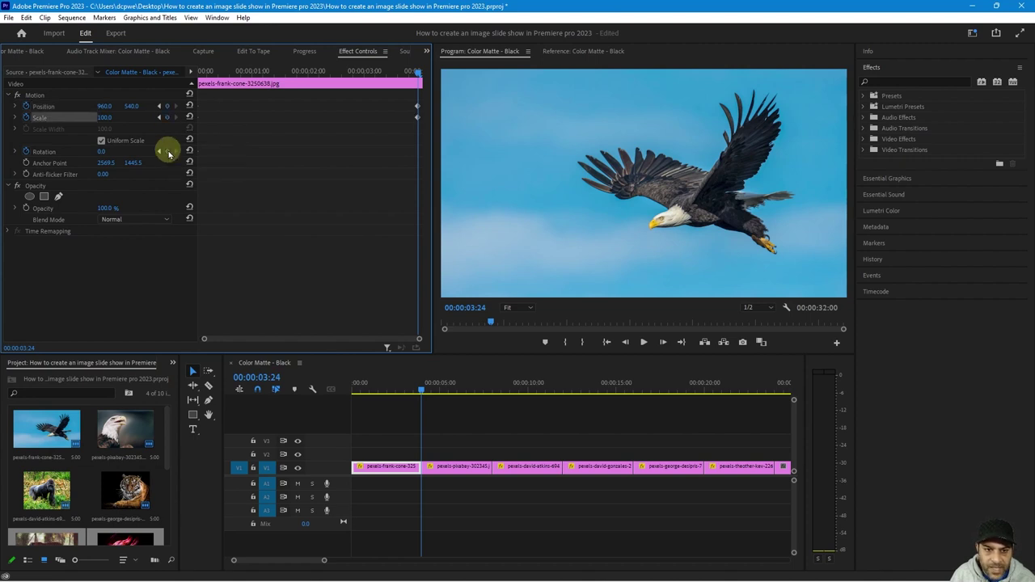
left_click(167, 152)
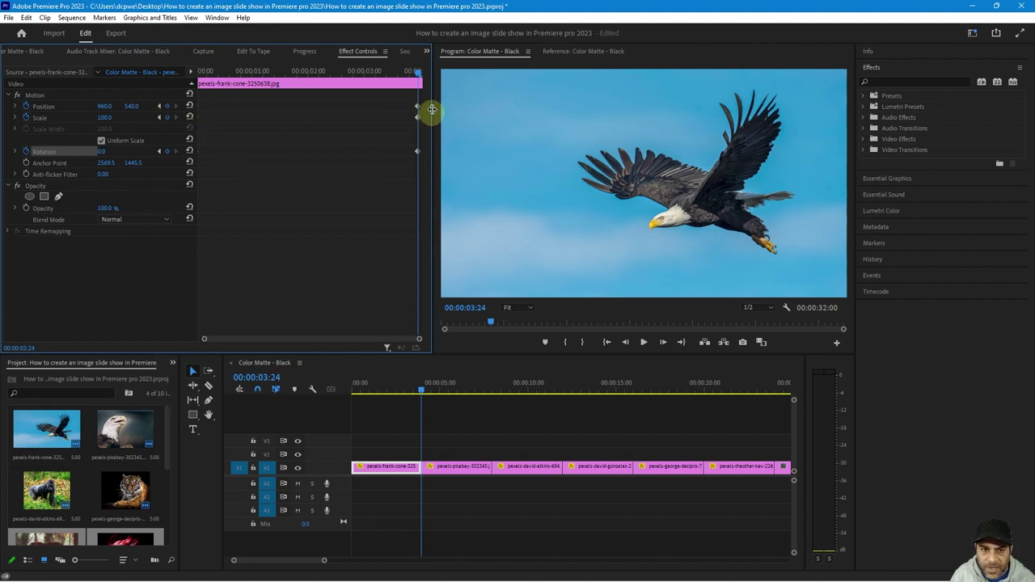
left_click_drag(205, 340, 199, 339)
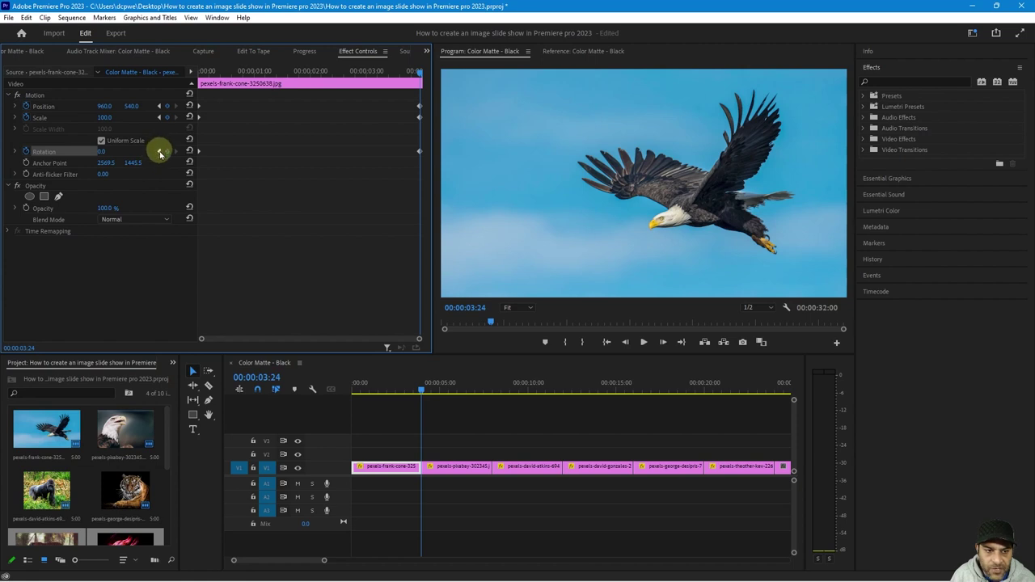
At the first slide's starting keyframes, set Rotation to 3°, Scale to 126 and Position to 944, 562
left_click(159, 105)
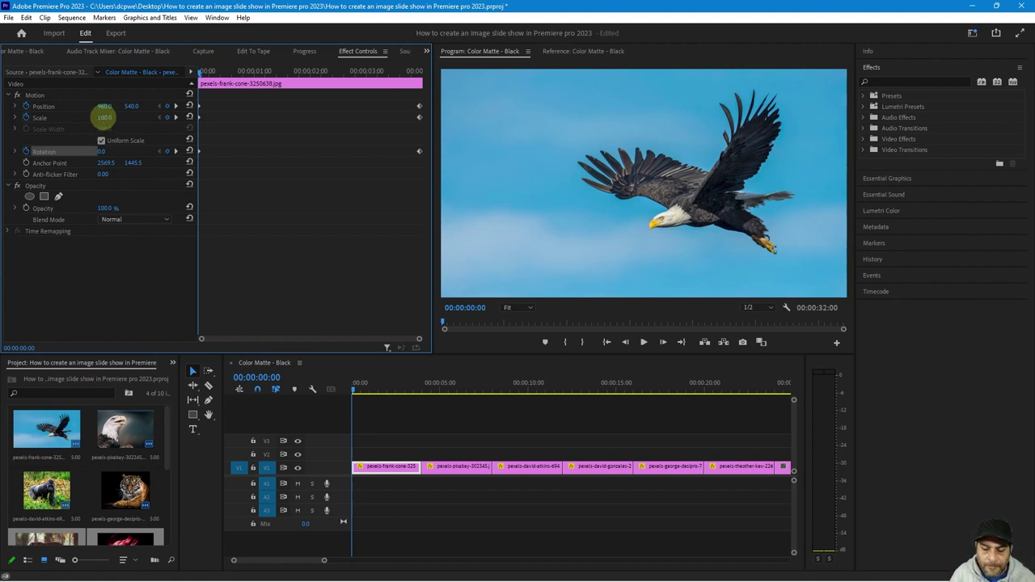
left_click(123, 280)
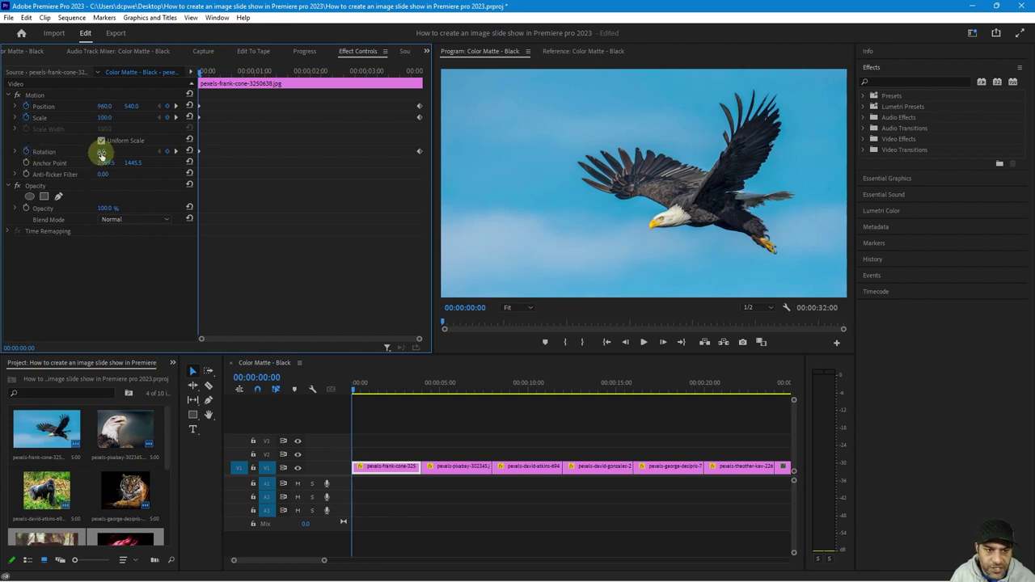
left_click_drag(102, 152, 105, 151)
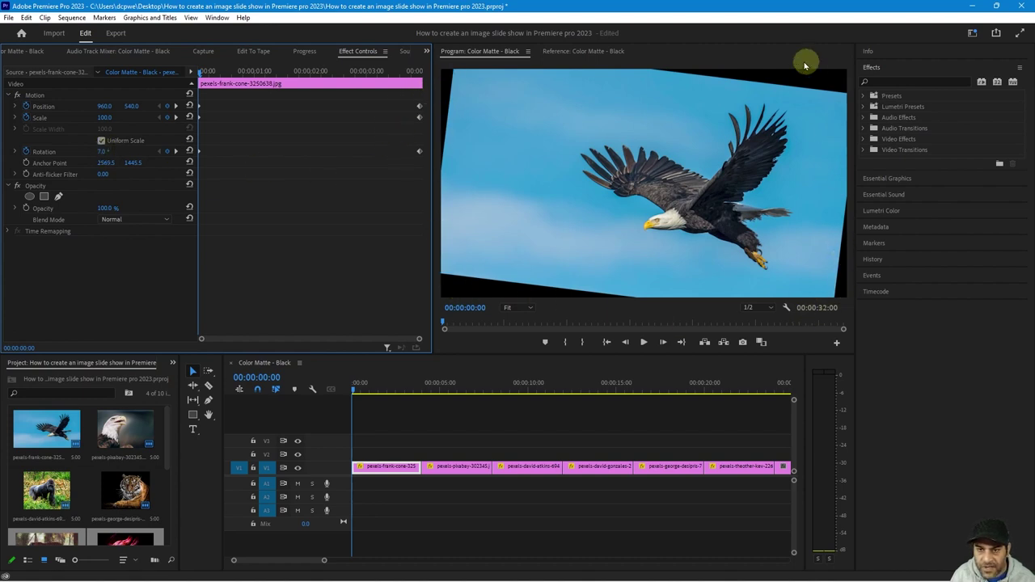
left_click_drag(102, 150, 127, 127)
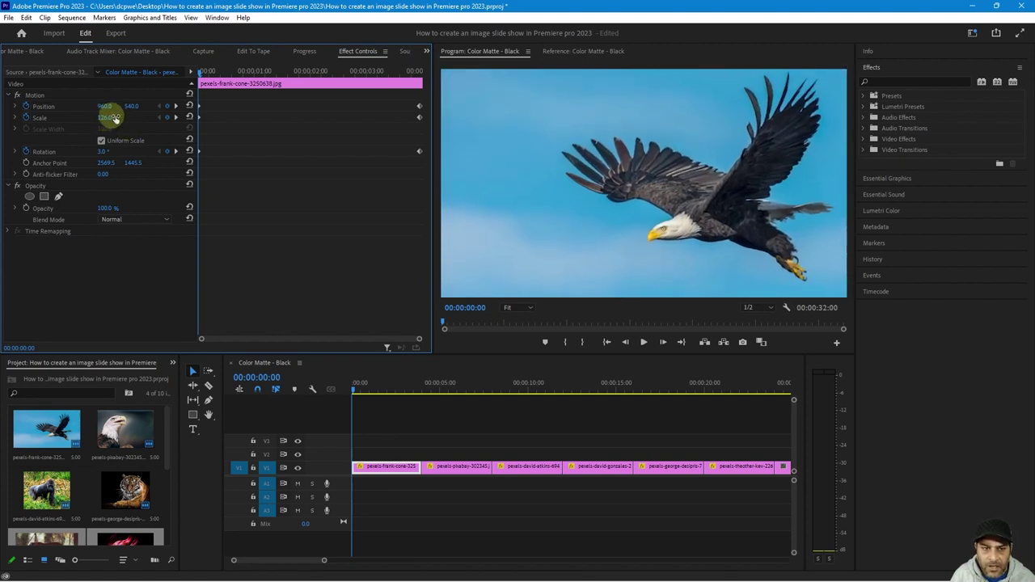
left_click(203, 73)
left_click_drag(204, 72, 193, 132)
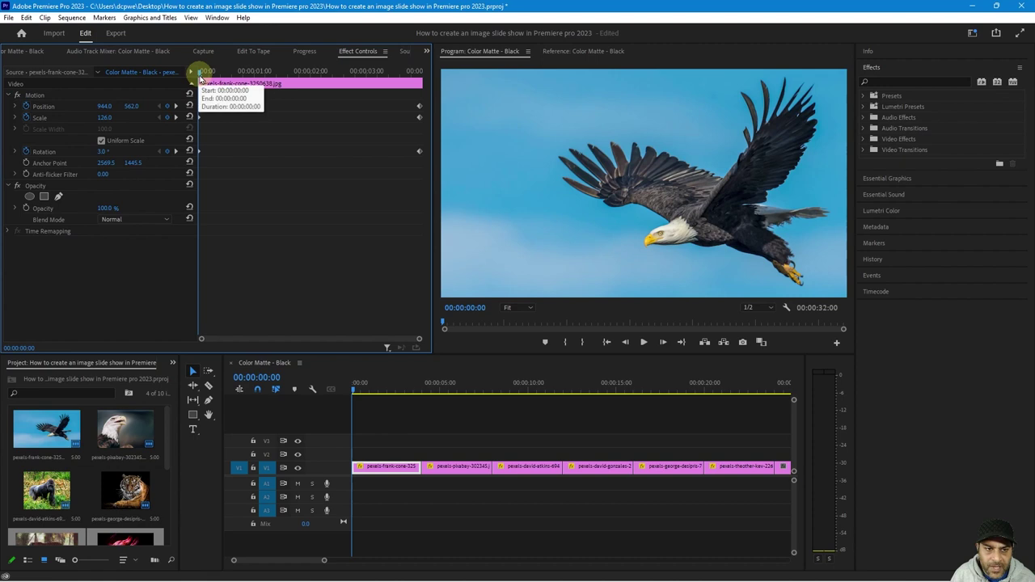
left_click_drag(198, 77, 196, 104)
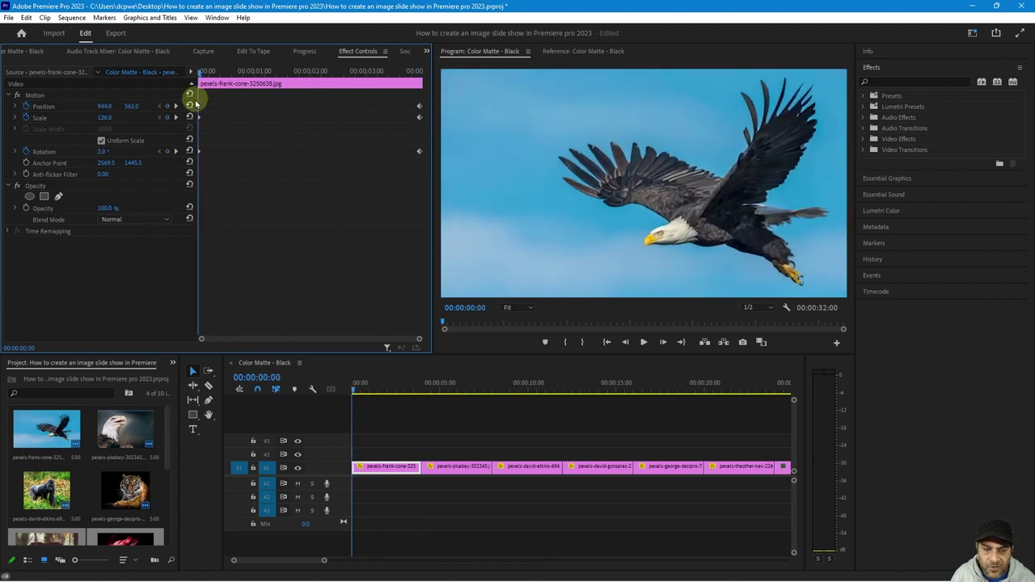
Set the temporal interpolation of the first eagle slide's Position, Scale and Rotation keyframes to Bezier
left_click(62, 111)
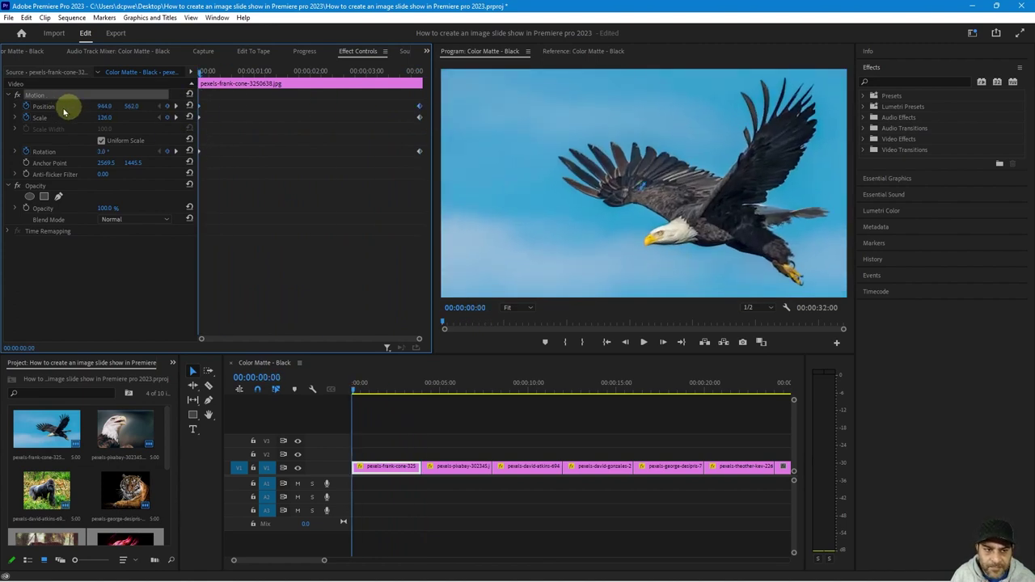
left_click(59, 110)
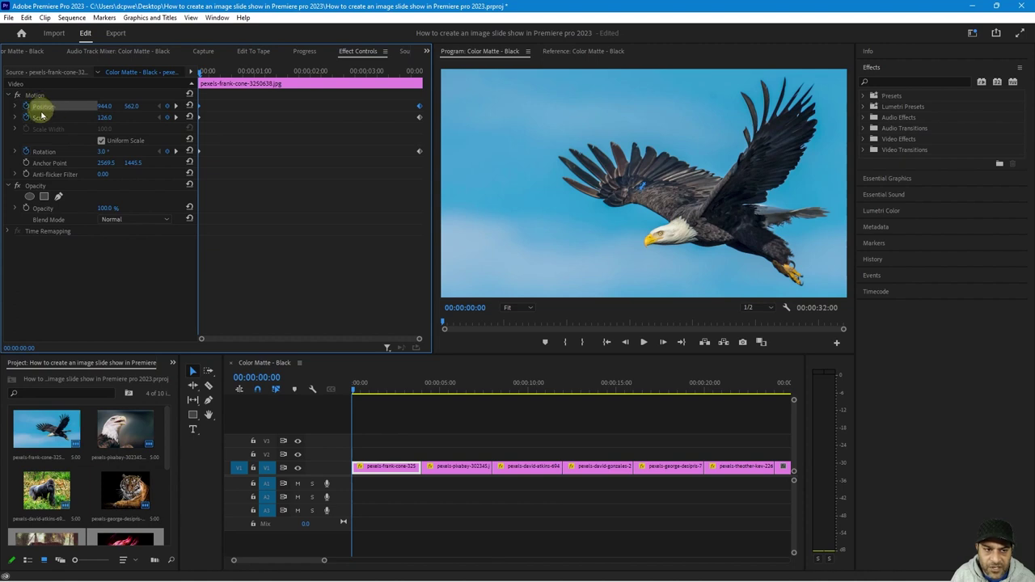
left_click(44, 119)
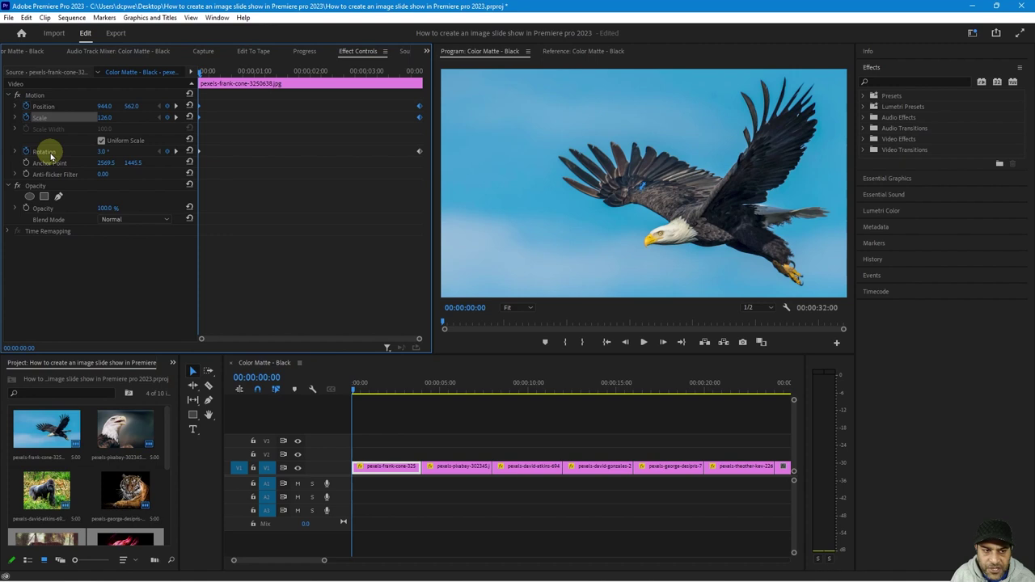
left_click(51, 155)
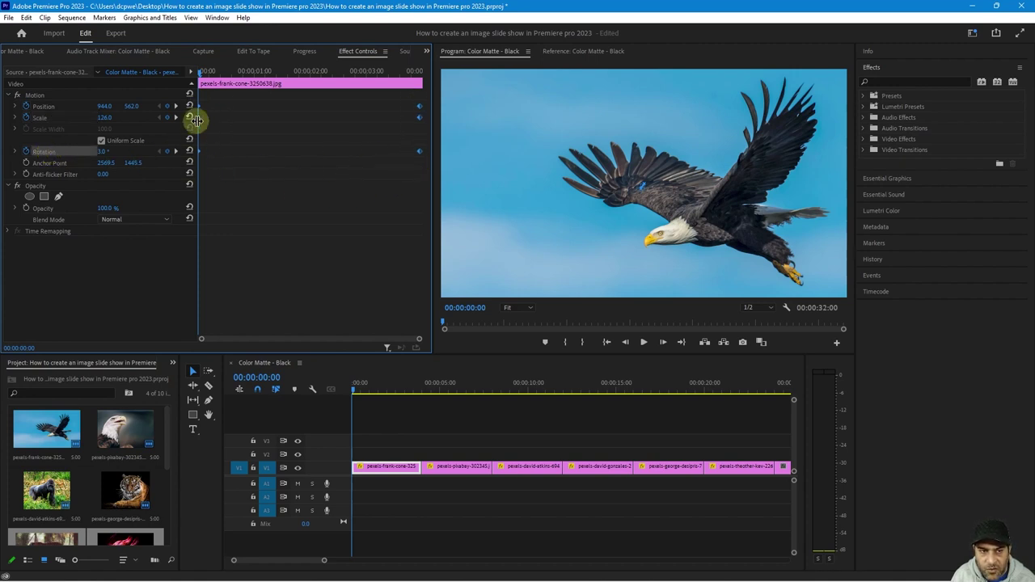
right_click(420, 108)
mouse_move(459, 200)
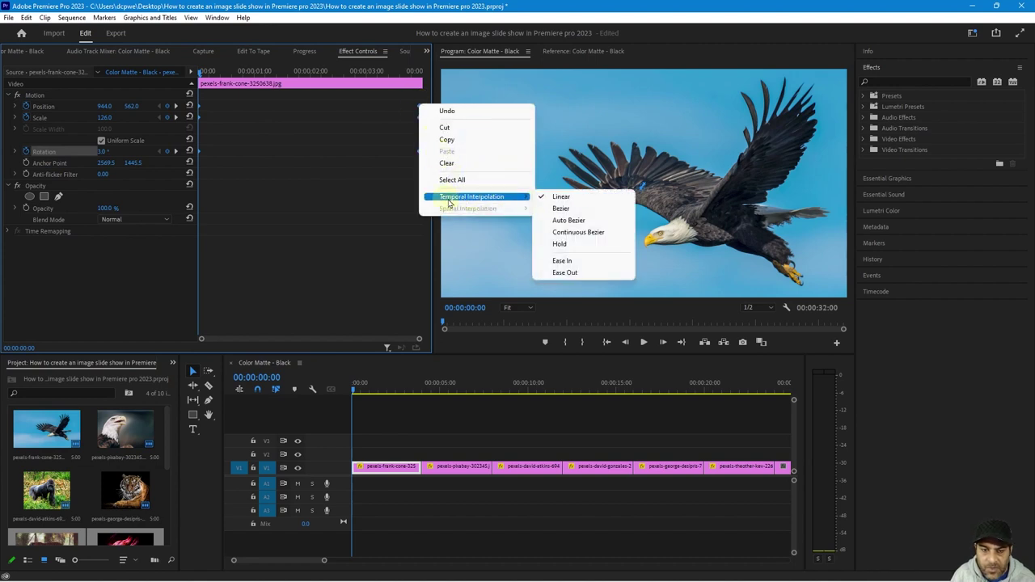
left_click(564, 212)
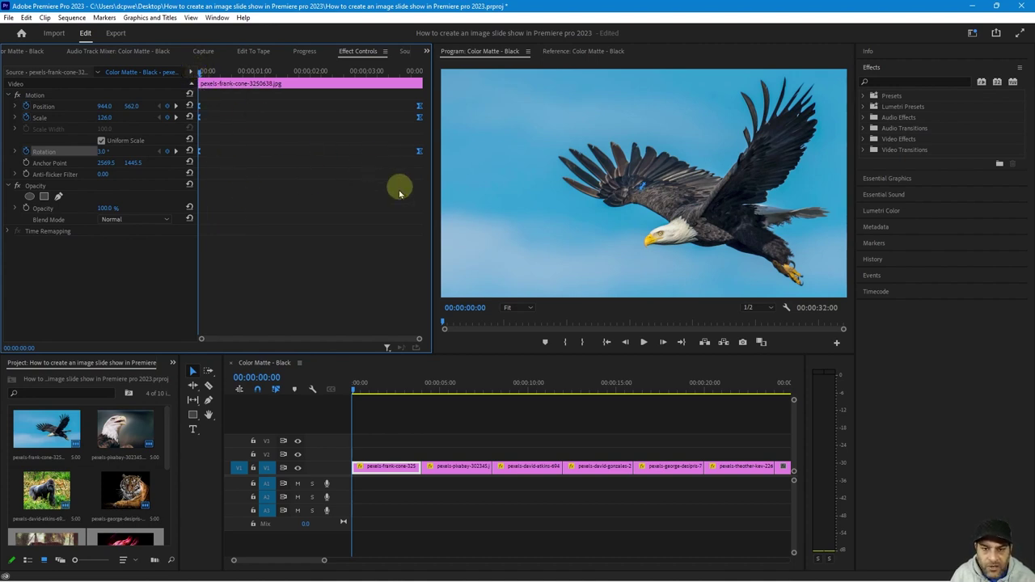
Play back the first eagle slide twice to review its eased Position, Scale and Rotation animation
key("space")
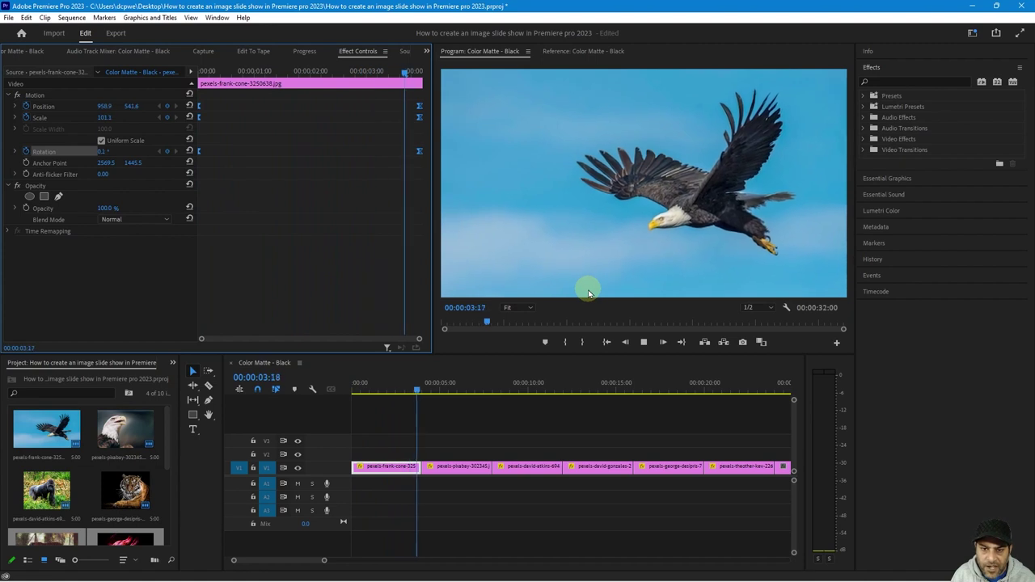
key("space")
left_click(410, 398)
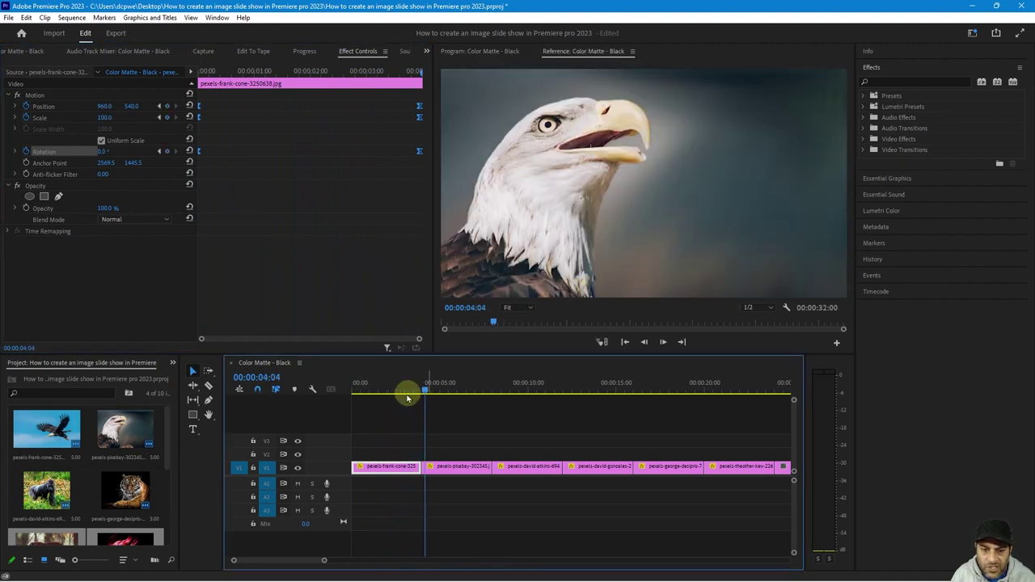
left_click_drag(413, 394, 397, 408)
key("space")
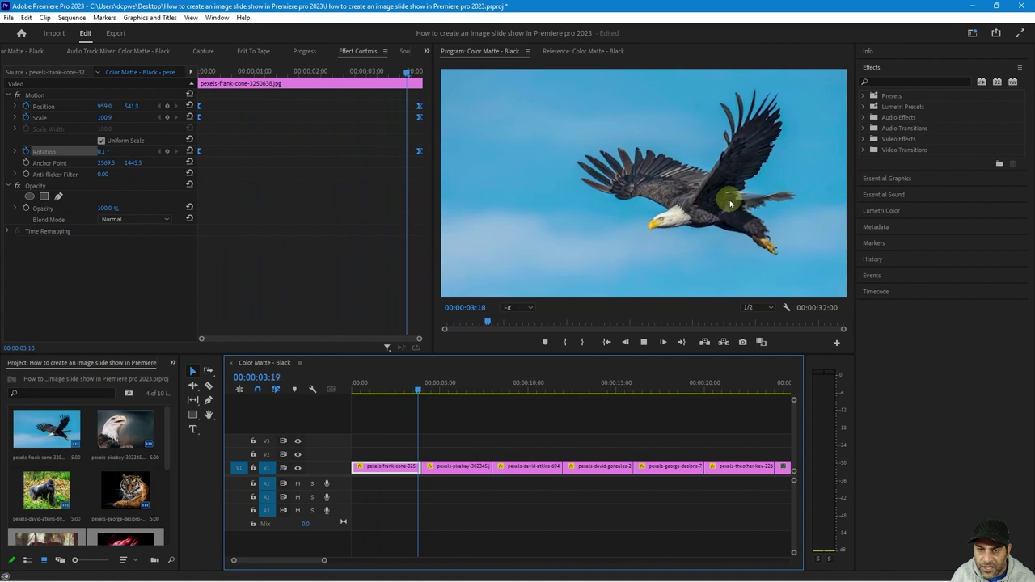
key("space")
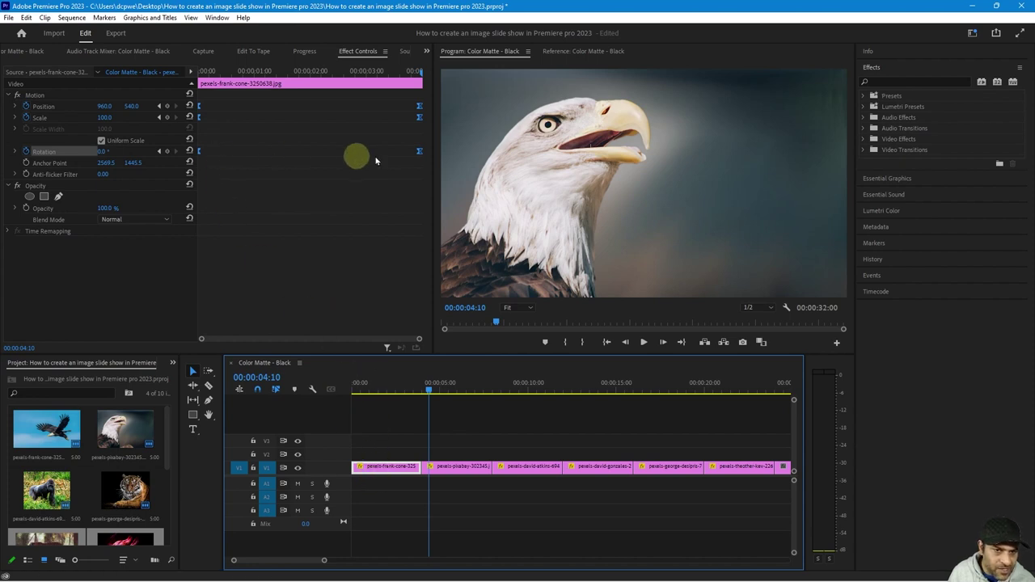
Copy the first slide's Position, Scale and Rotation keyframes and paste them at the start of the second eagle slide, at 00:00:04:00
right_click(418, 151)
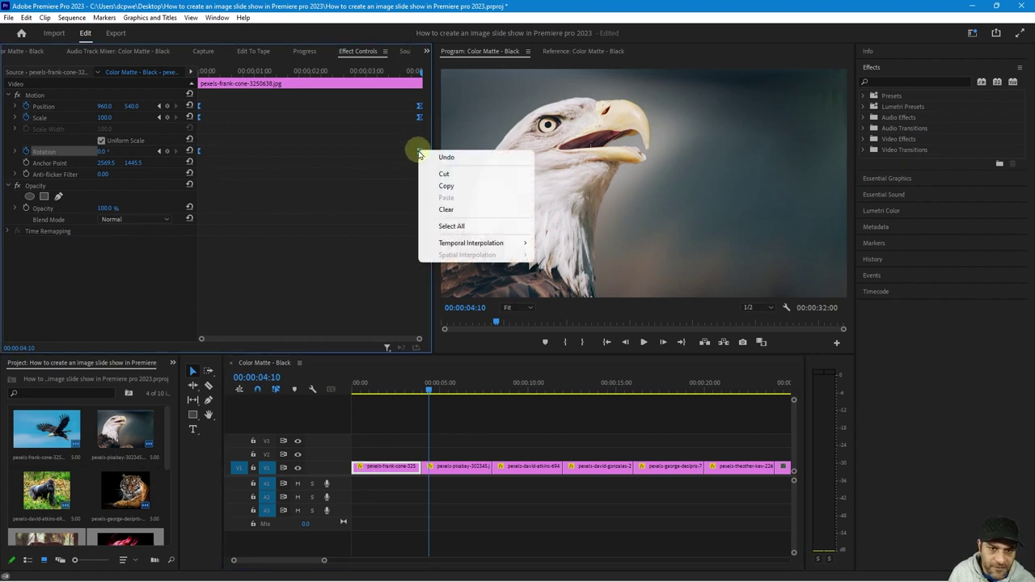
left_click(444, 186)
left_click(464, 465)
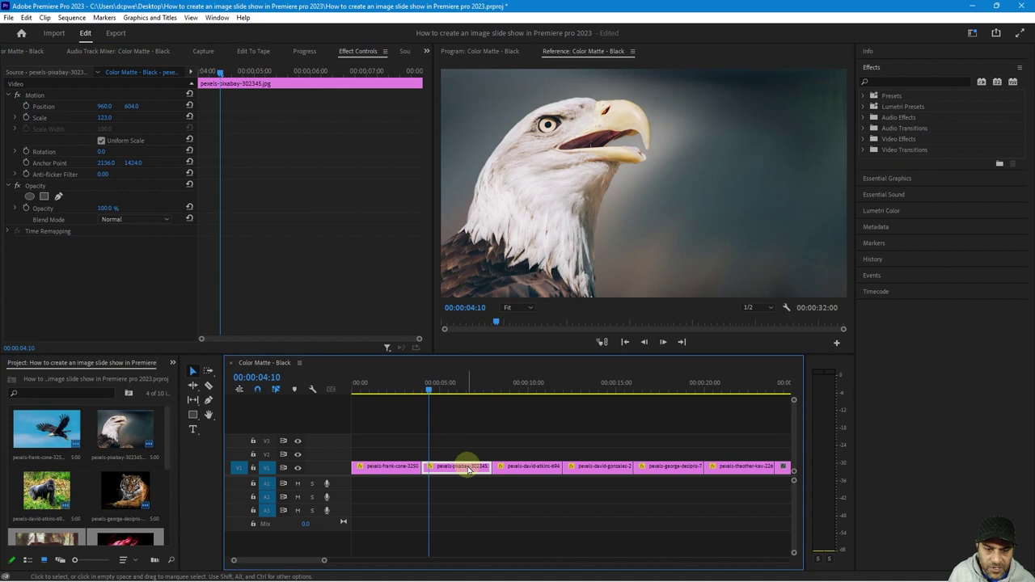
left_click_drag(219, 75, 192, 71)
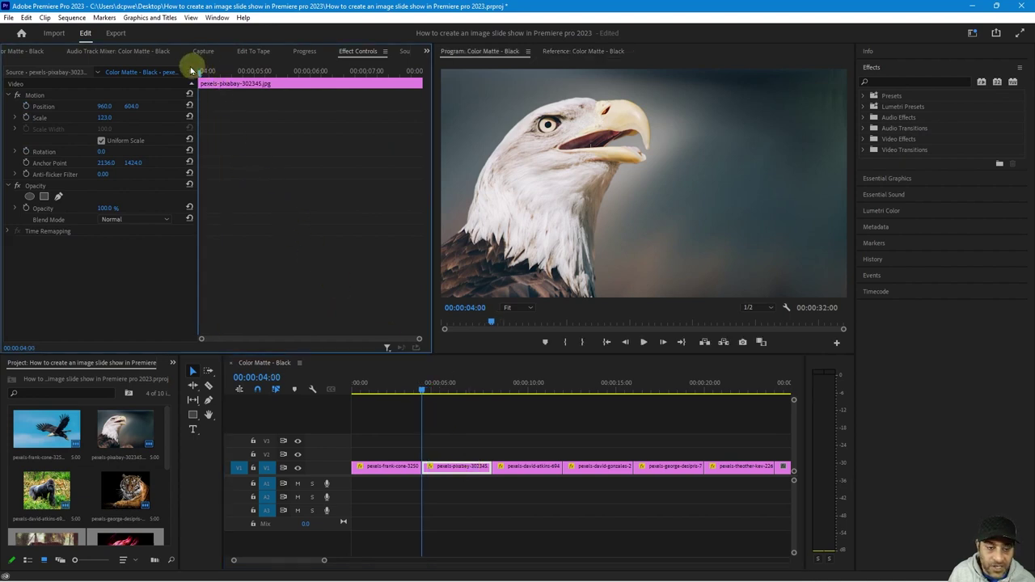
right_click(202, 90)
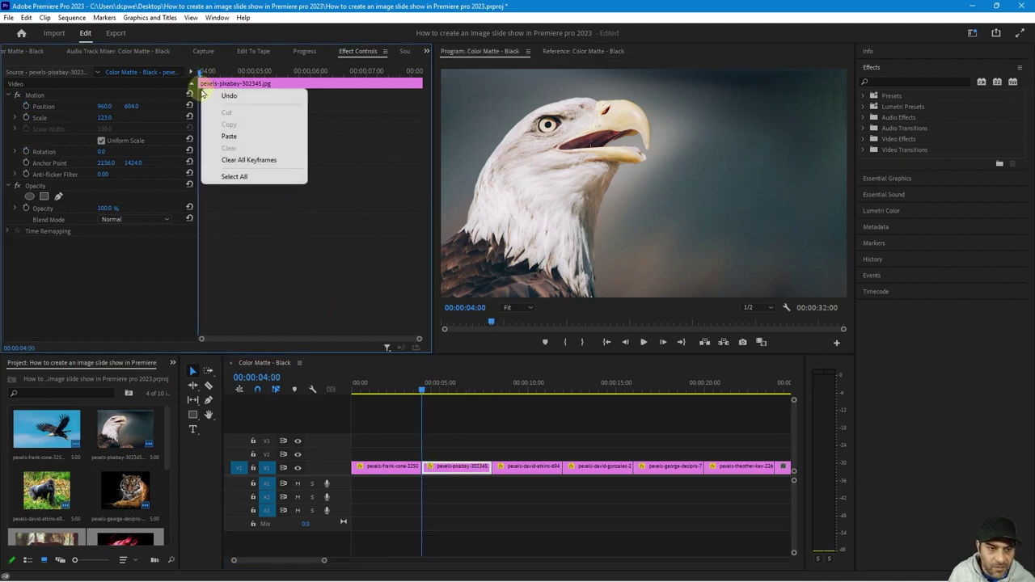
left_click(229, 137)
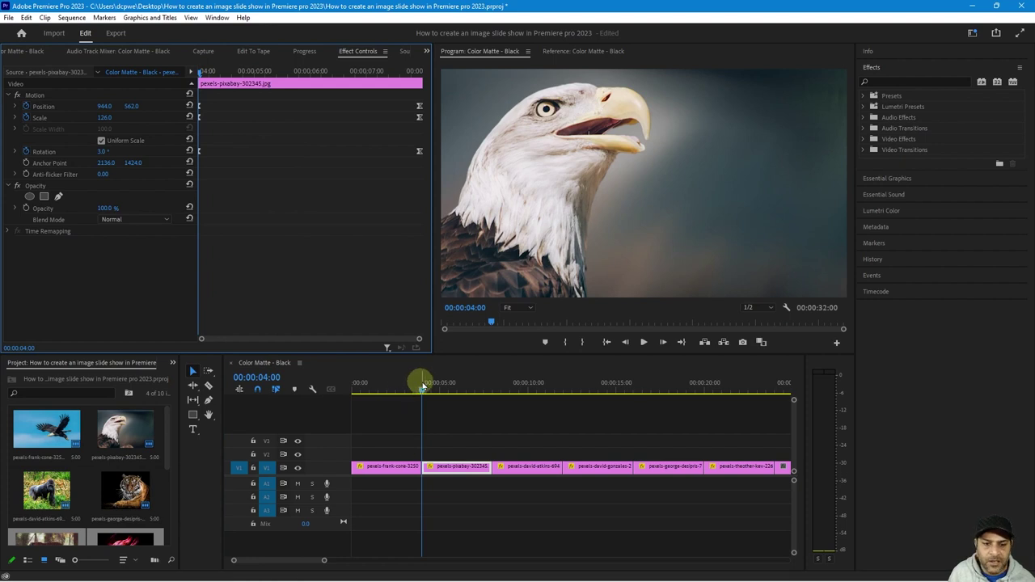
Select all Position, Scale and Rotation keyframes of the first eagle slide and copy them
left_click_drag(422, 392, 350, 402)
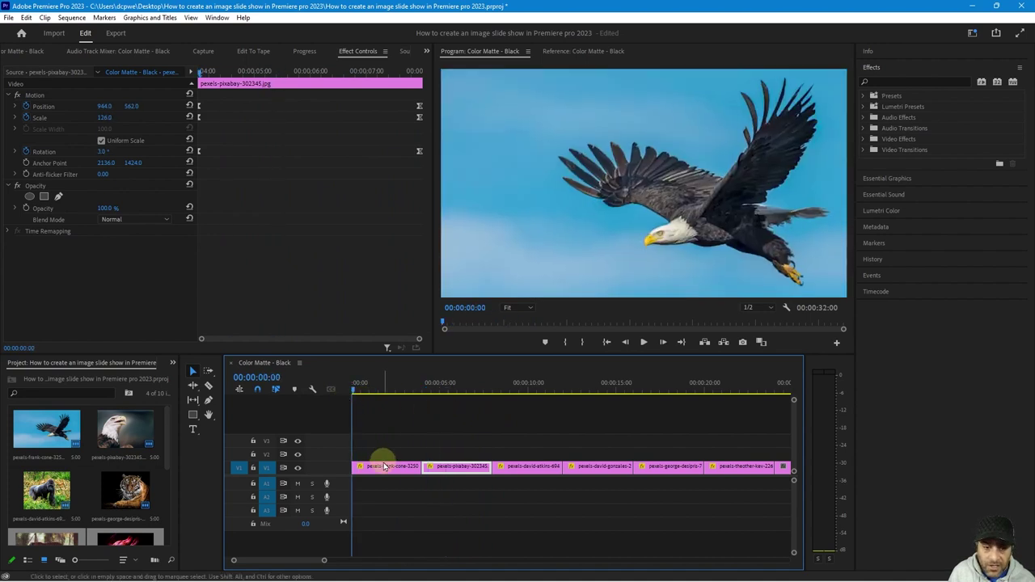
left_click(66, 110)
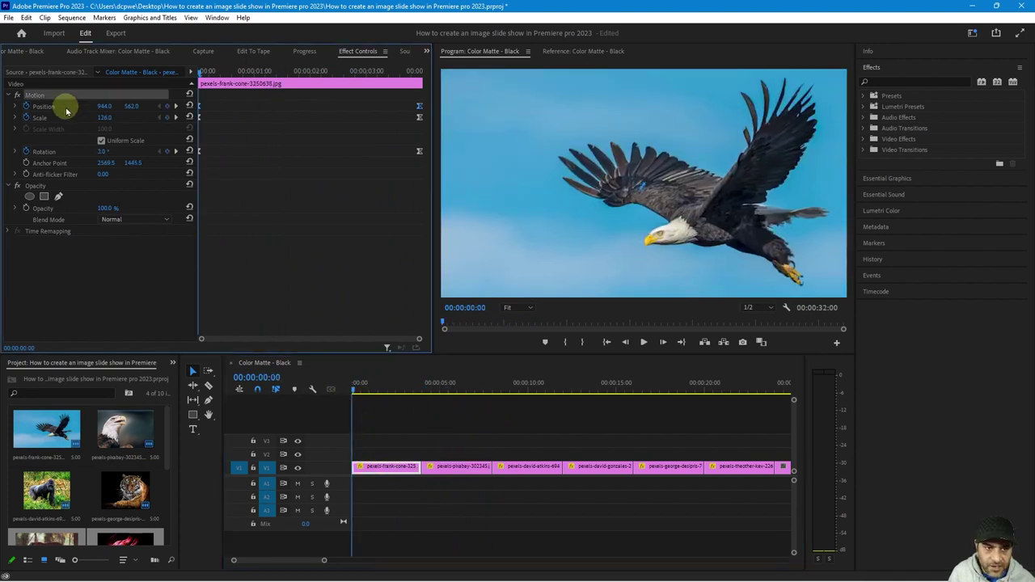
left_click(42, 106)
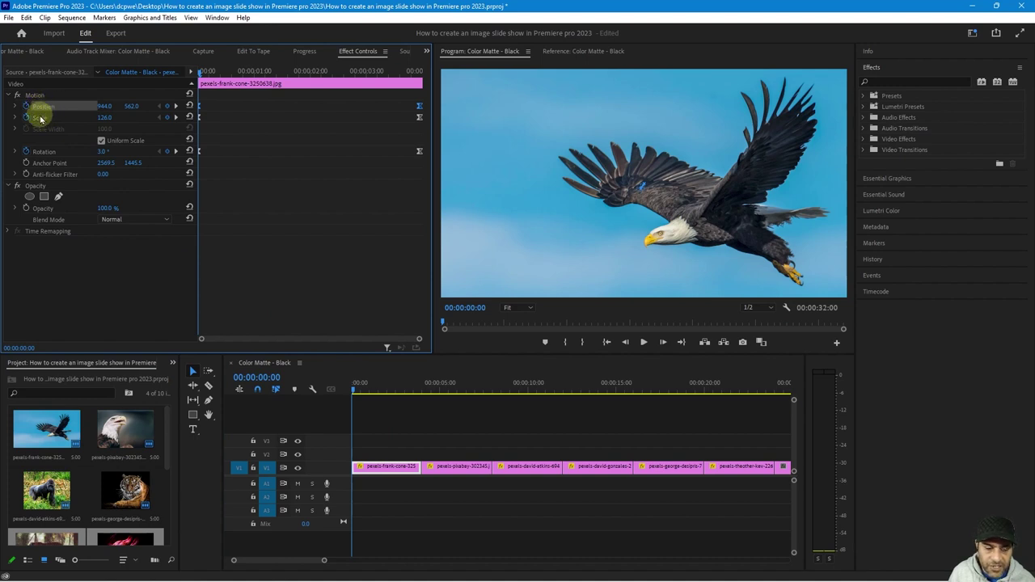
left_click(40, 119)
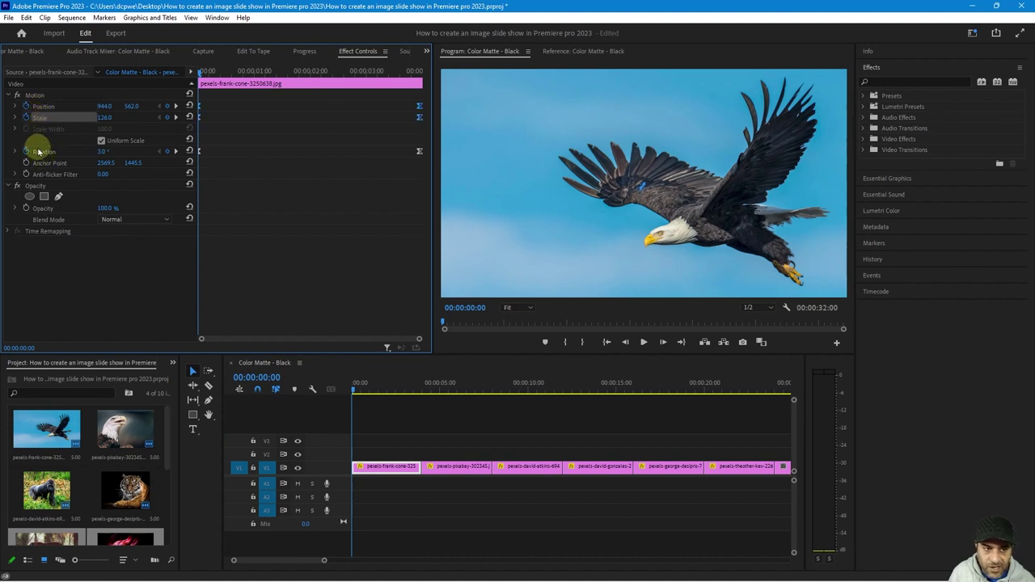
left_click(38, 151)
right_click(420, 153)
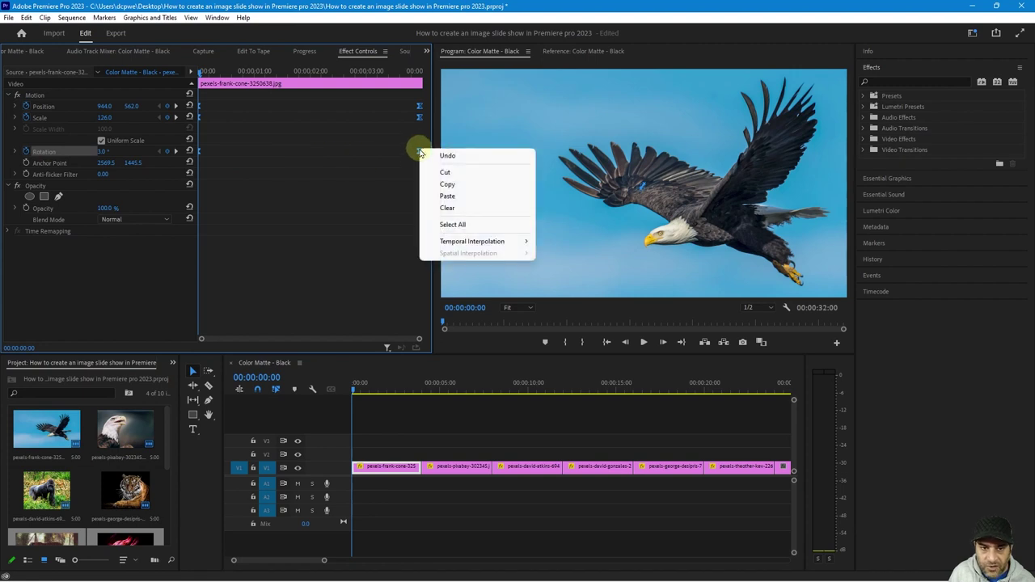
left_click(433, 187)
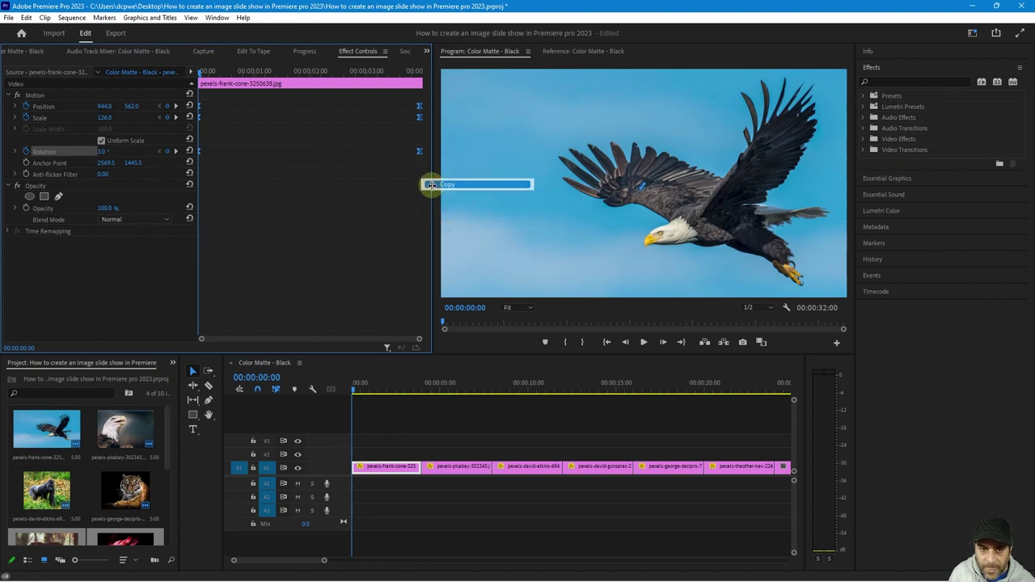
Select the second eagle slide and undo its pasted keyframes
left_click(458, 384)
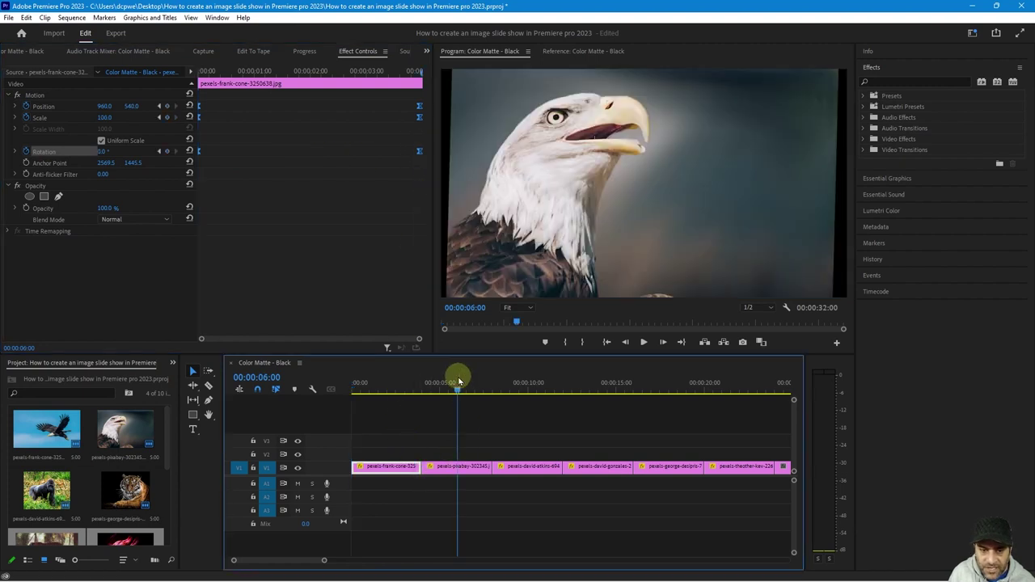
left_click(449, 472)
left_click(458, 469)
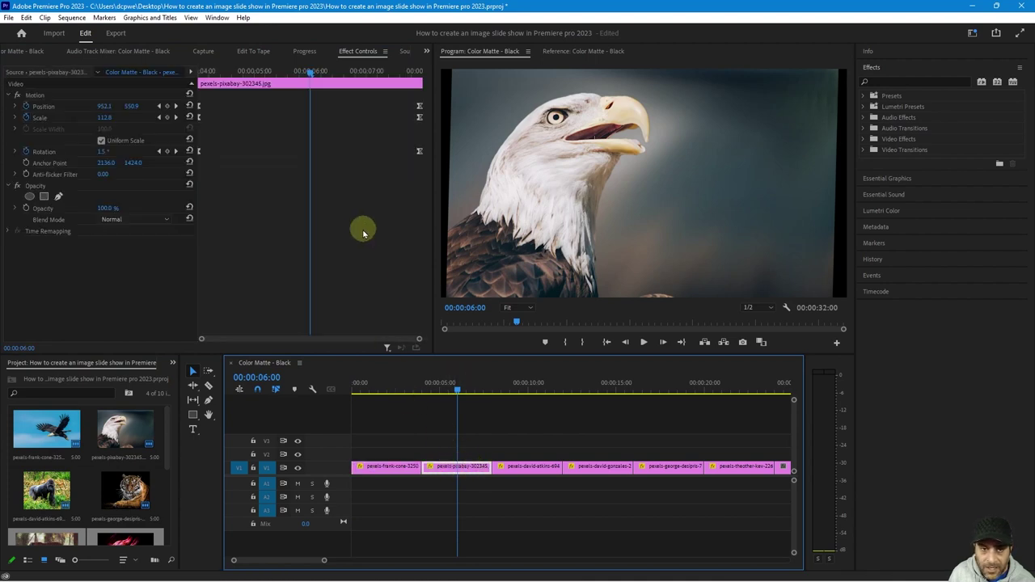
key("ctrl+z")
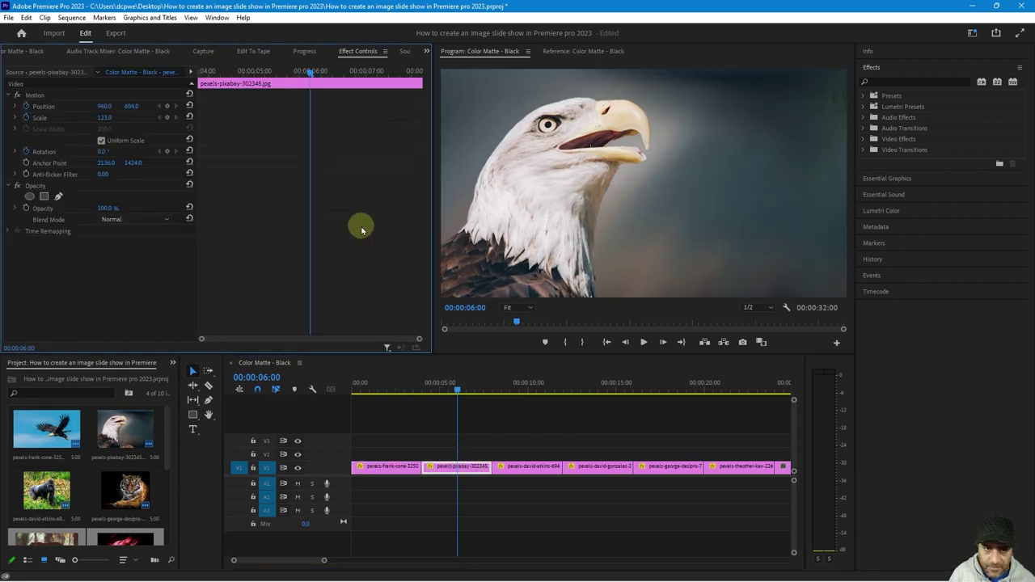
Paste the copied keyframes onto the second eagle slide with the playhead at its start, 00:00:04:00
left_click(466, 474)
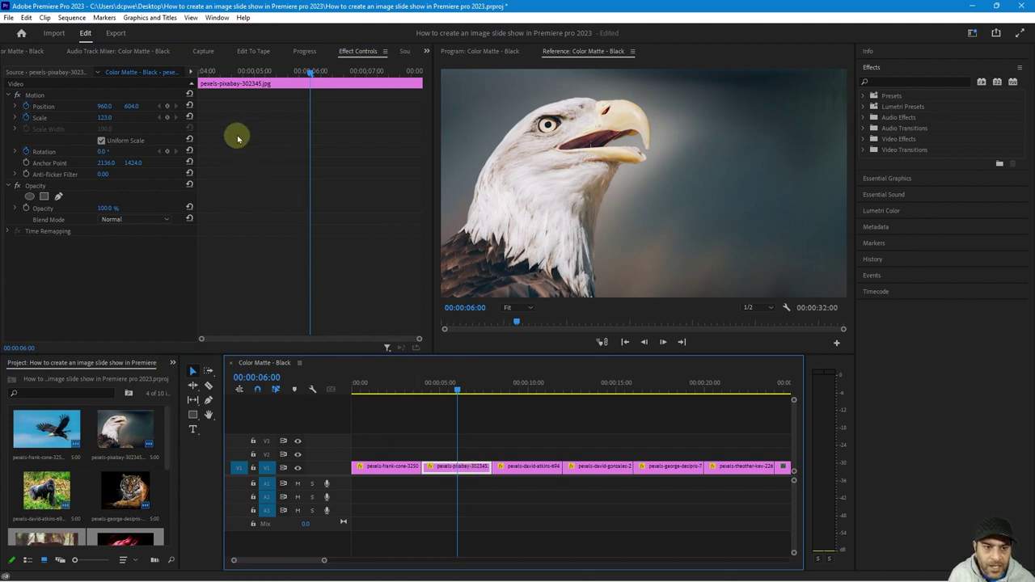
left_click_drag(309, 79, 193, 74)
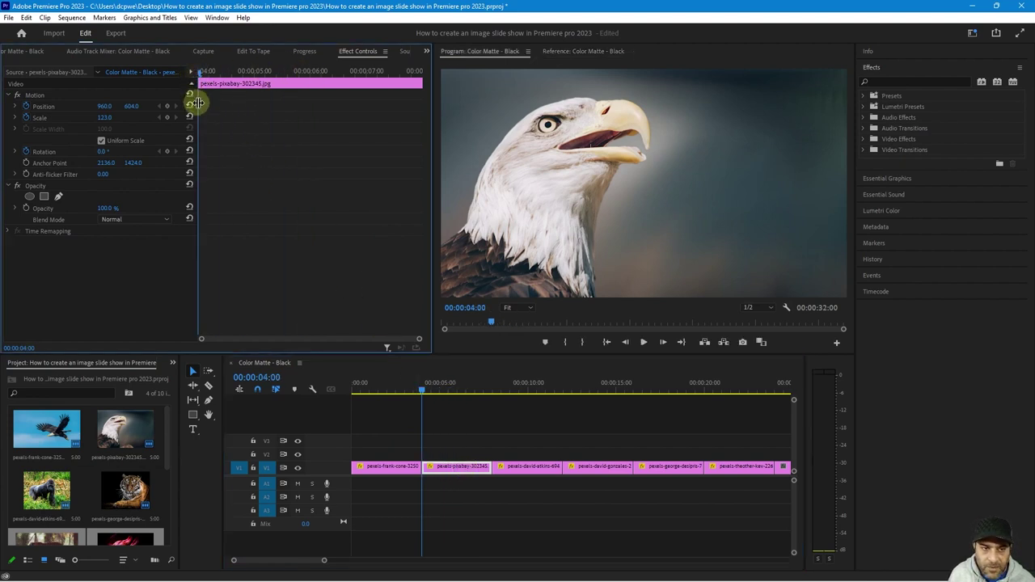
right_click(207, 106)
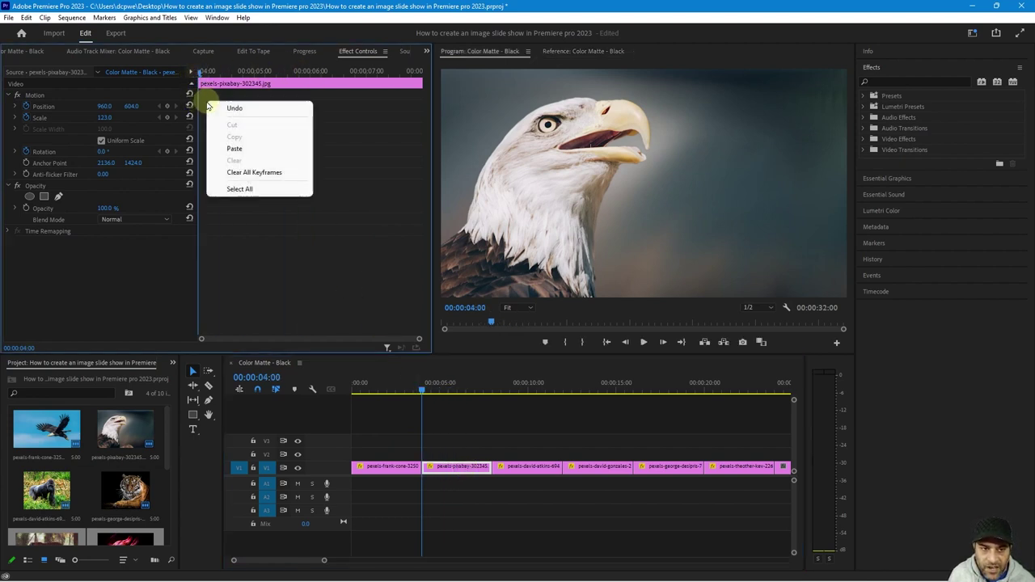
left_click(239, 142)
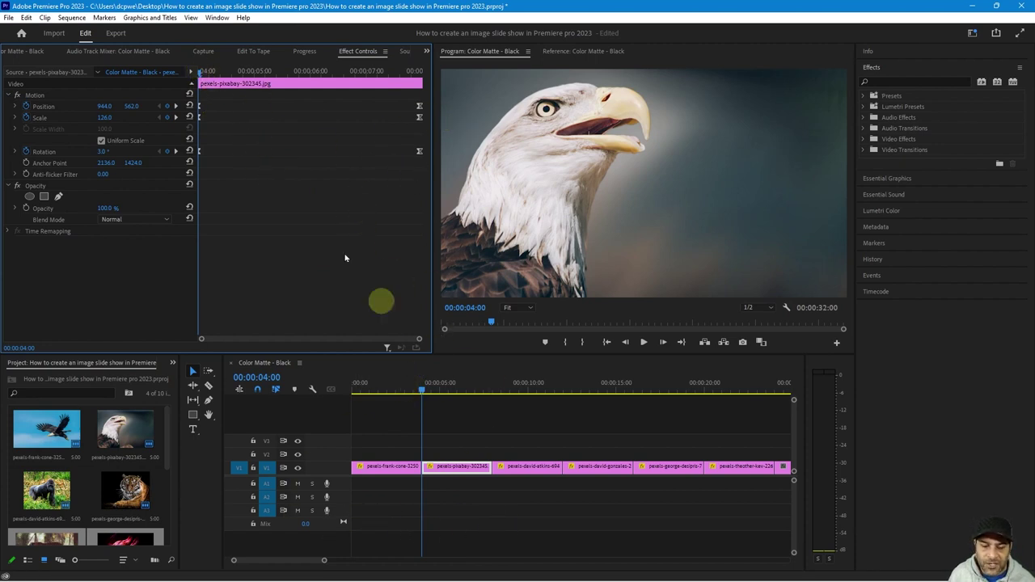
At the second eagle slide's end keyframes, 00:00:07:24, set Scale to 128 and Position to 1016, 610 so the image fills the frame
left_click_drag(200, 74, 420, 91)
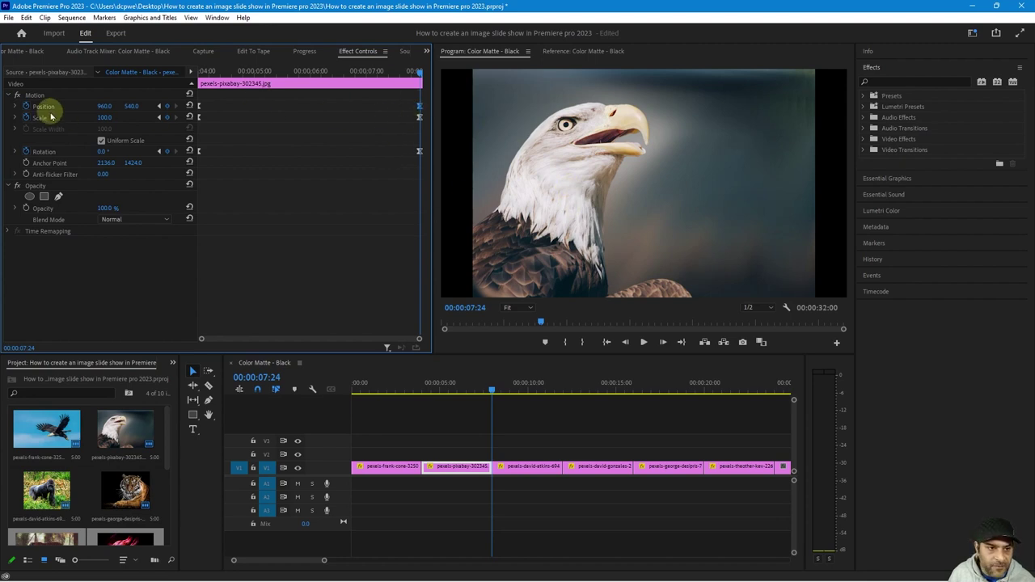
left_click_drag(98, 117, 119, 119)
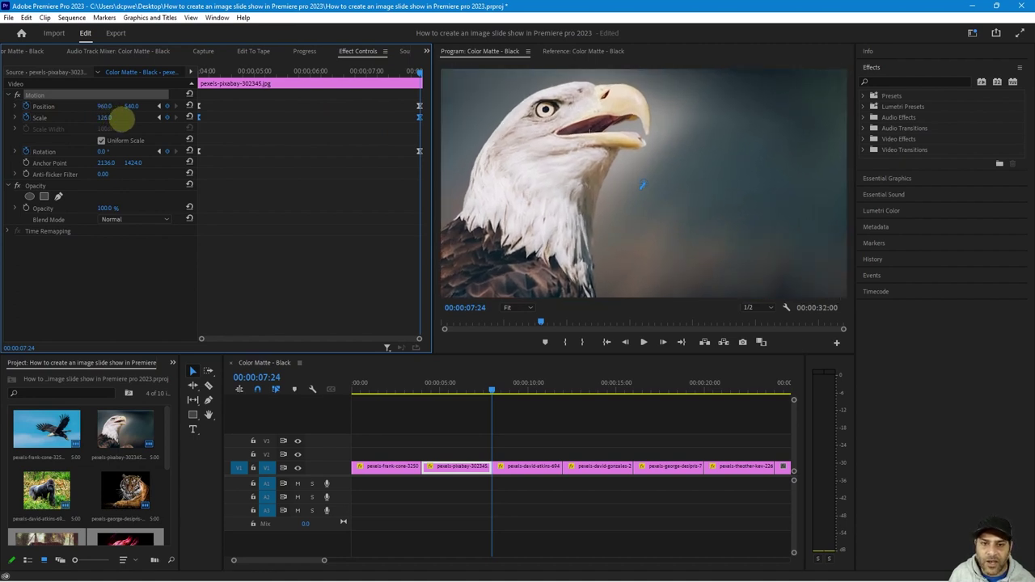
mouse_move(490, 391)
left_mouse_down()
mouse_move(404, 388)
mouse_move(498, 394)
mouse_move(455, 393)
mouse_move(482, 393)
left_mouse_up()
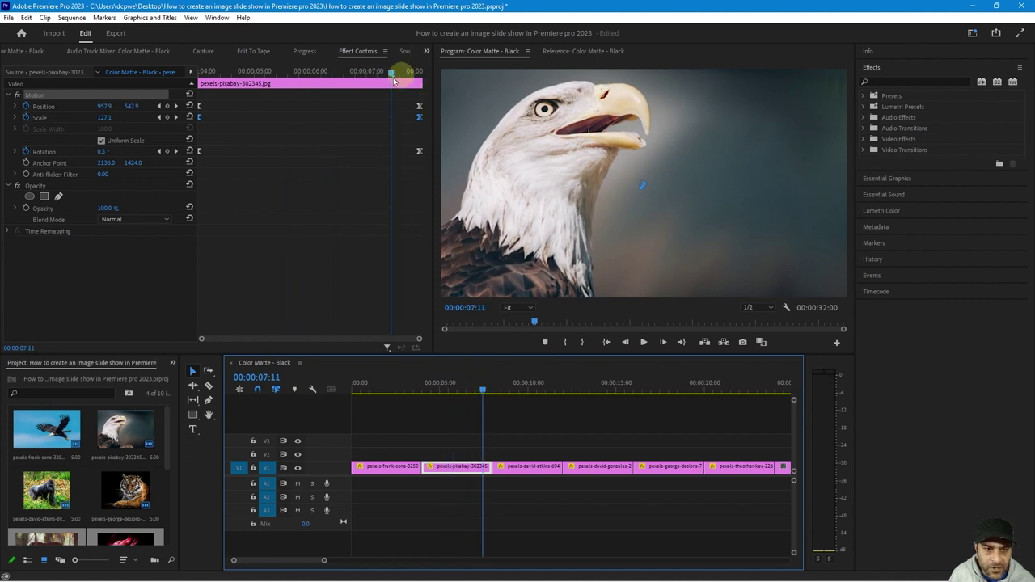
left_click(176, 107)
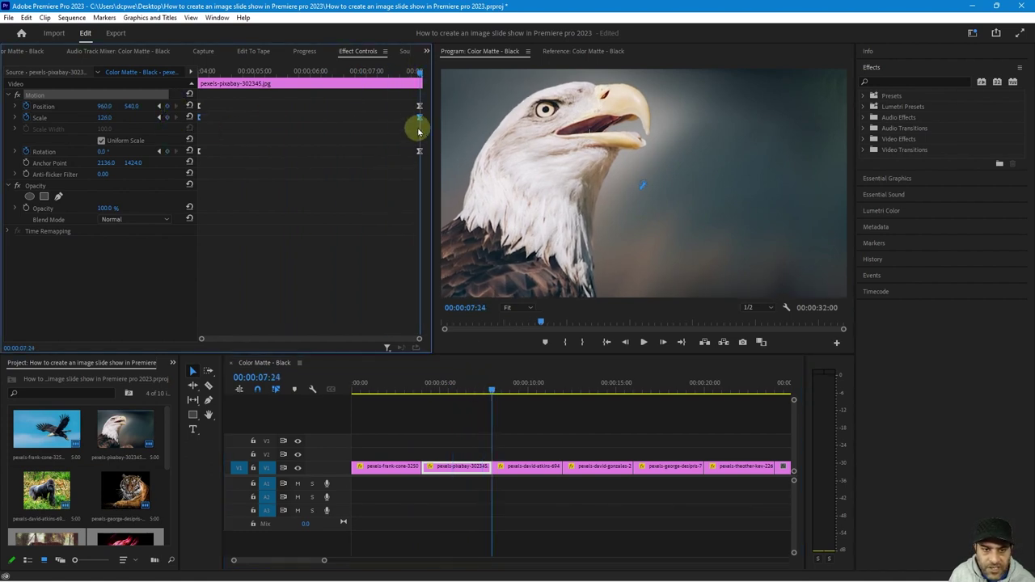
left_click(416, 119)
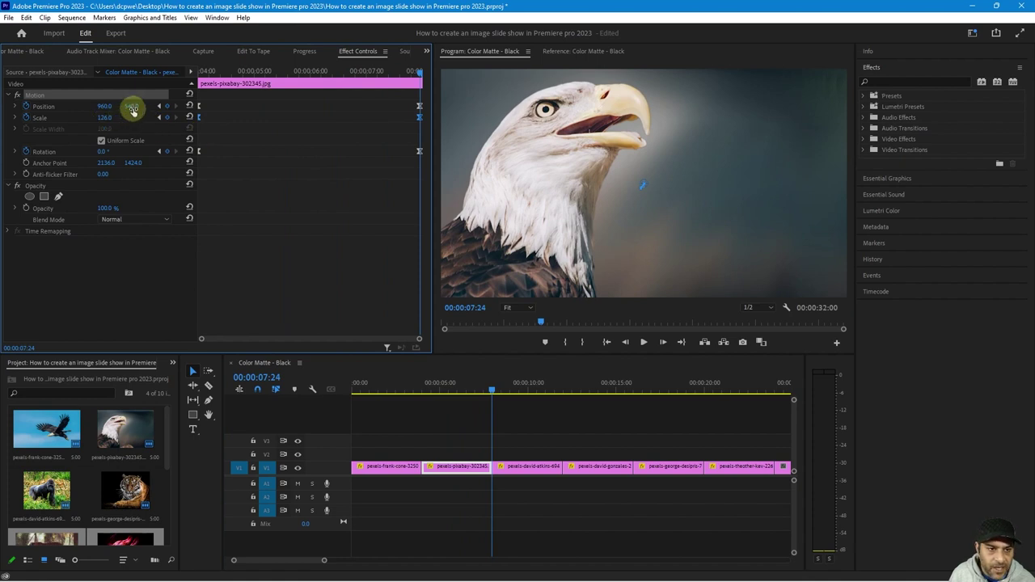
left_click_drag(132, 106, 177, 112)
left_click_drag(104, 106, 132, 106)
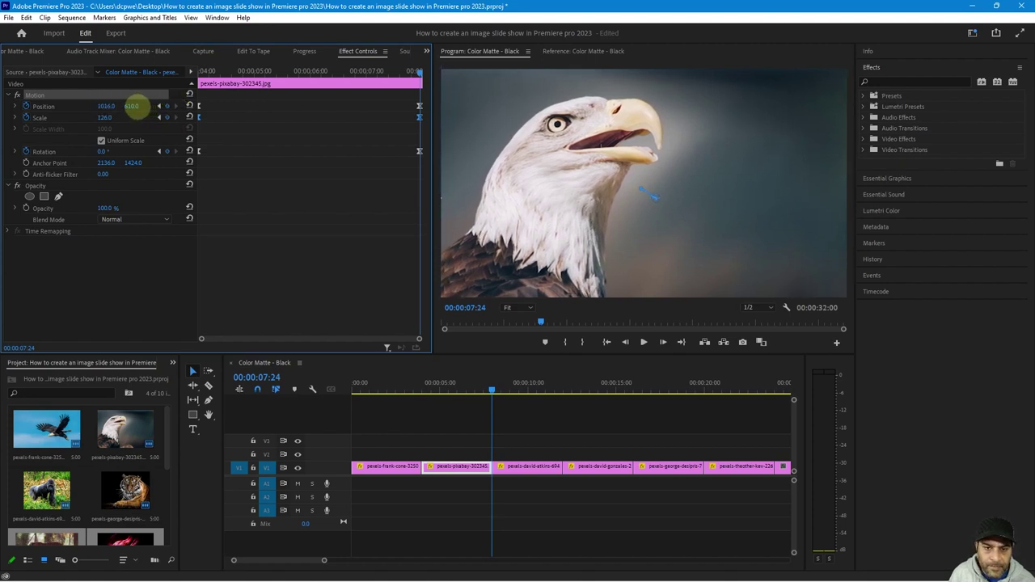
Return the playhead to the second eagle slide's starting keyframes at 00:00:04:00
left_click_drag(493, 392, 424, 382)
left_click_drag(98, 152, 215, 121)
left_click(160, 118)
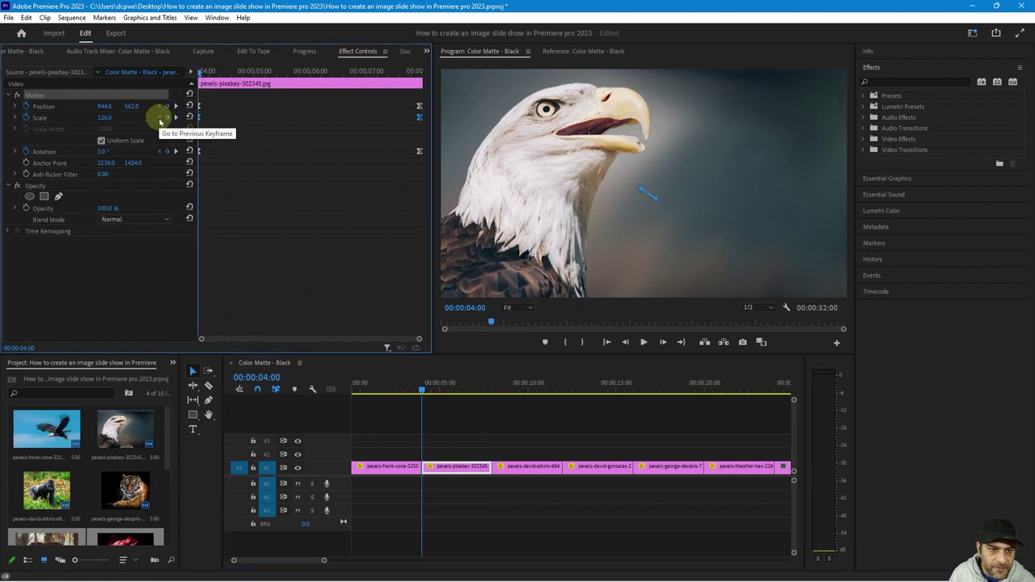
At the second eagle slide's starting keyframes, set Rotation to 1° and Scale to 122
left_click_drag(100, 151, 101, 151)
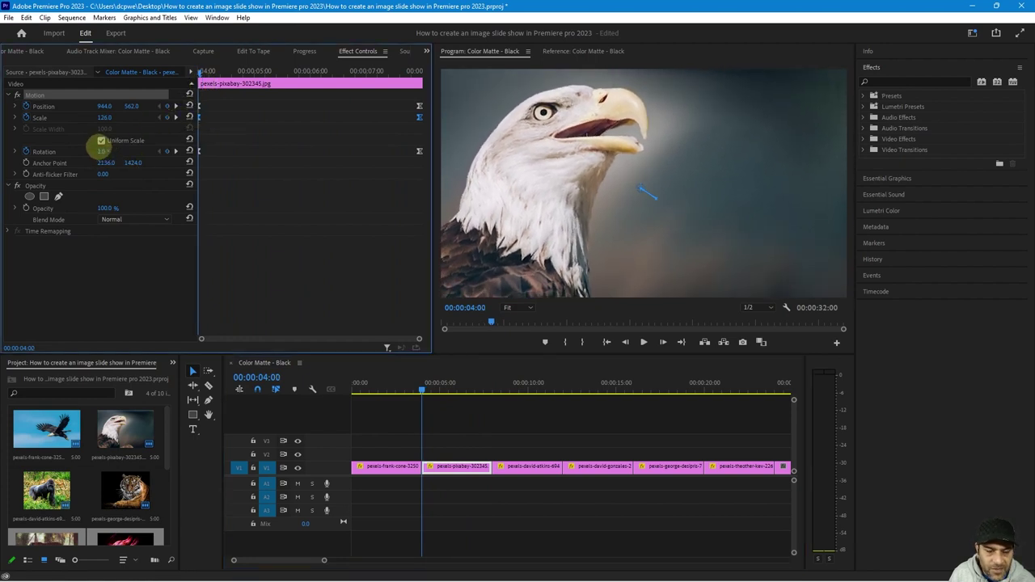
left_click(142, 130)
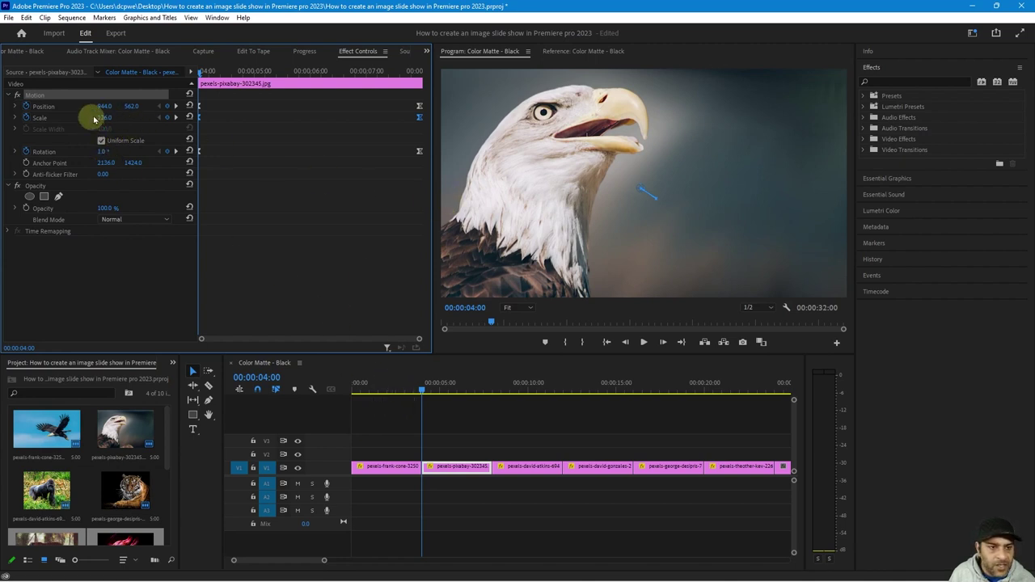
left_click_drag(104, 118, 100, 108)
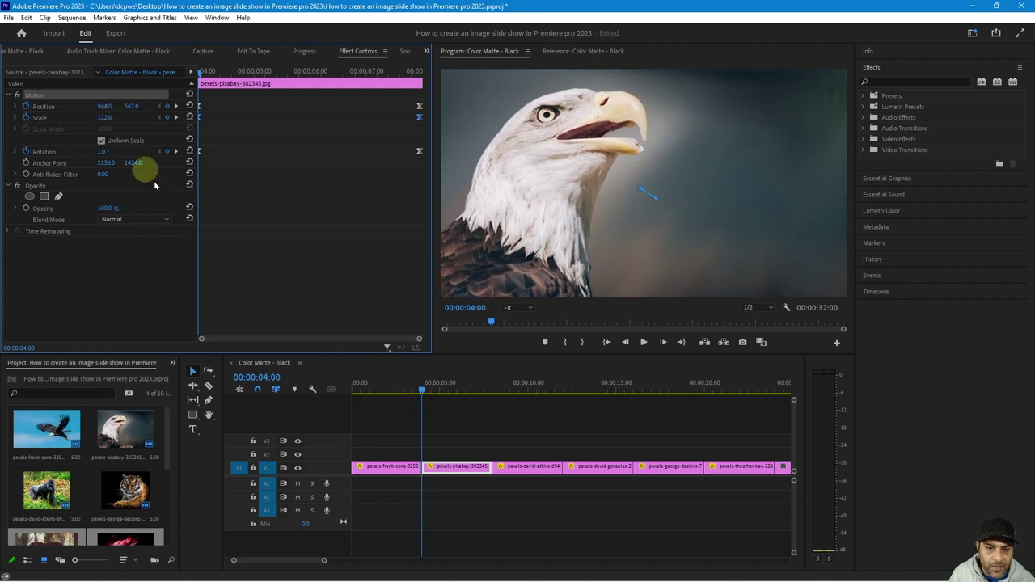
Play the sequence through the second eagle slide into the gorilla slide and scrub back over the motion to review it
left_click_drag(423, 390, 399, 389)
key("space")
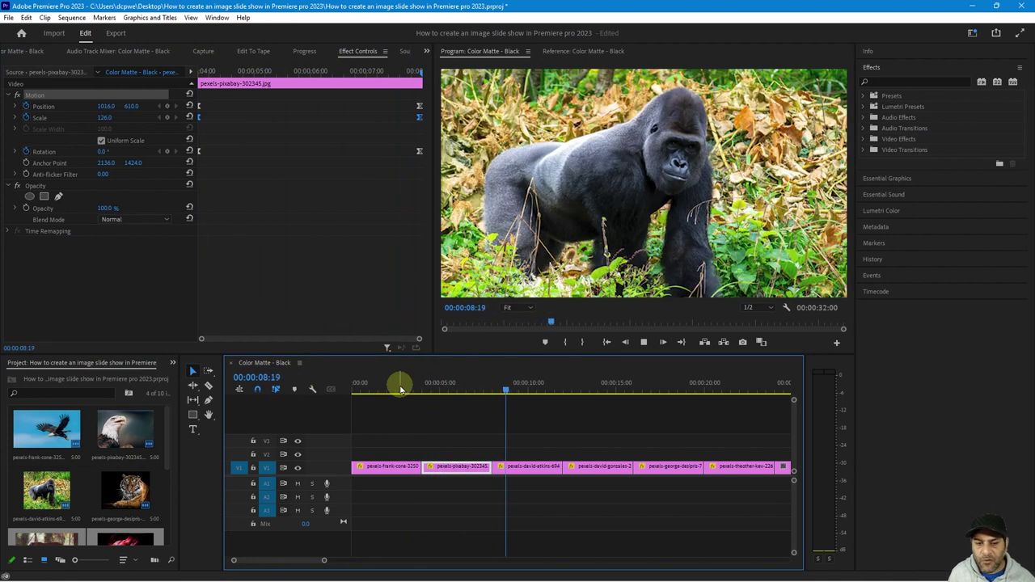
key("space")
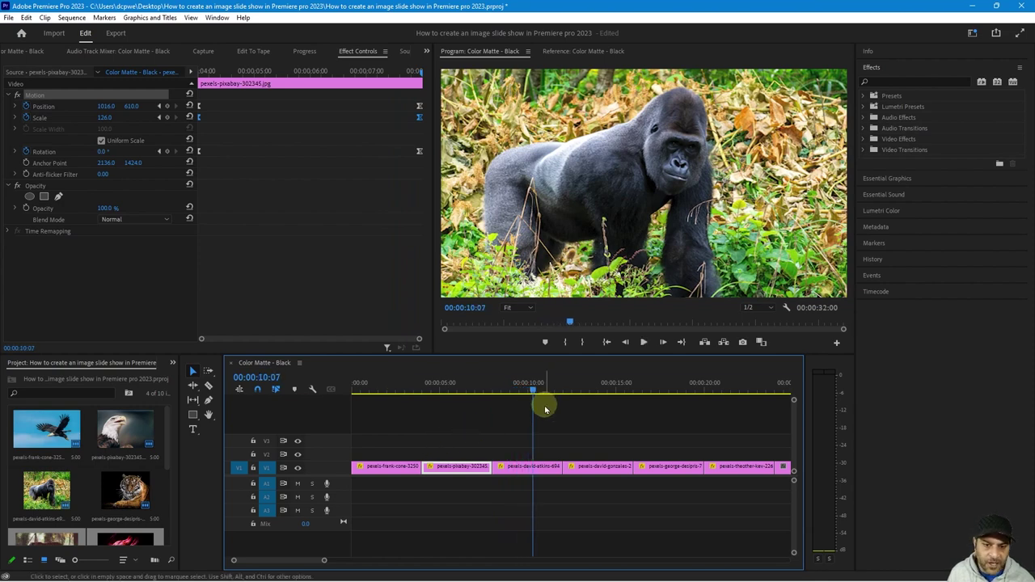
mouse_move(511, 394)
left_mouse_down()
mouse_move(763, 407)
mouse_move(510, 410)
left_mouse_up()
left_click_drag(446, 415, 463, 438)
left_click_drag(491, 442, 468, 441)
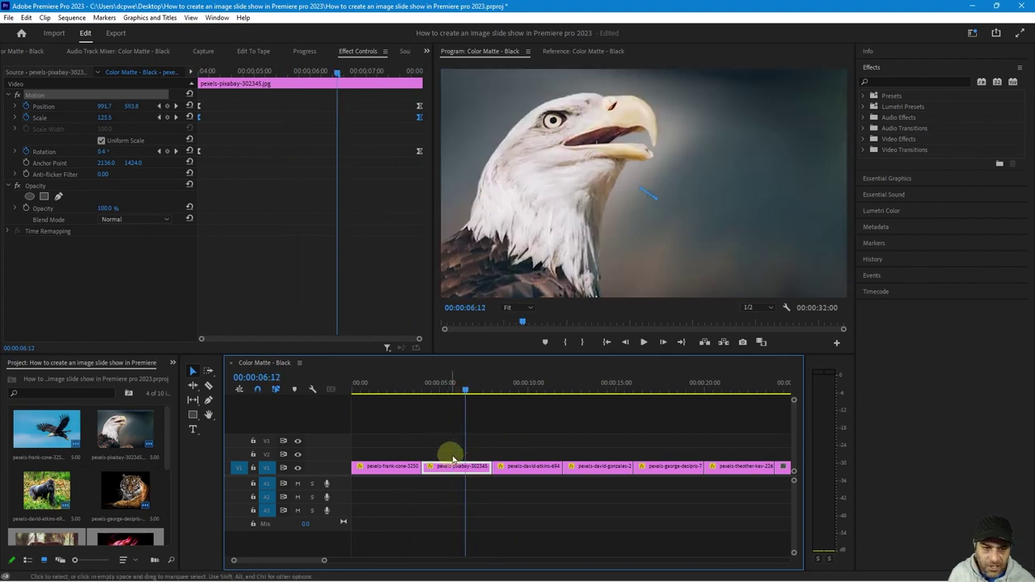
Copy all Position, Scale and Rotation keyframes of the second eagle slide
left_click(240, 184)
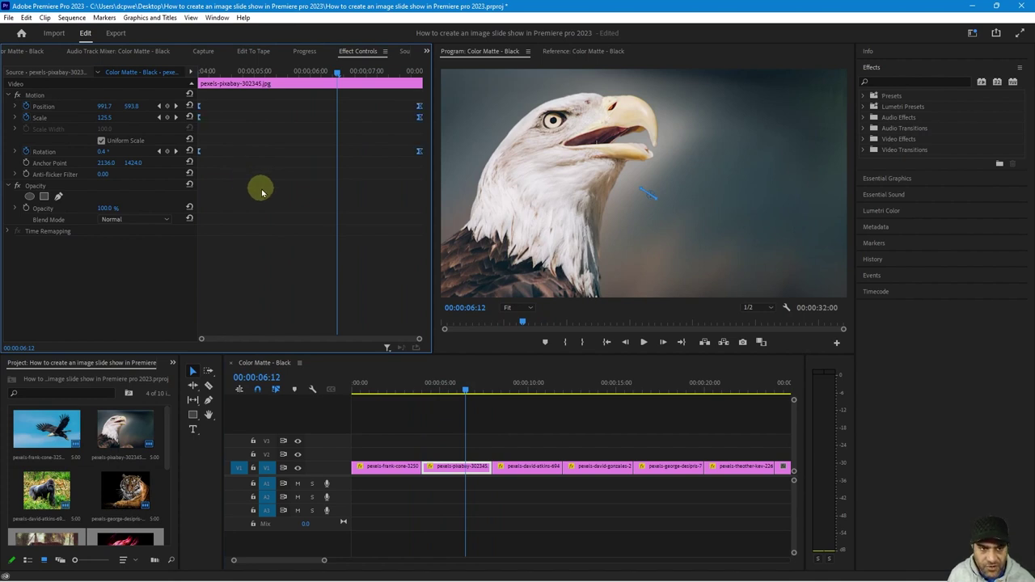
left_click(437, 466)
left_click(442, 470)
left_click(335, 275)
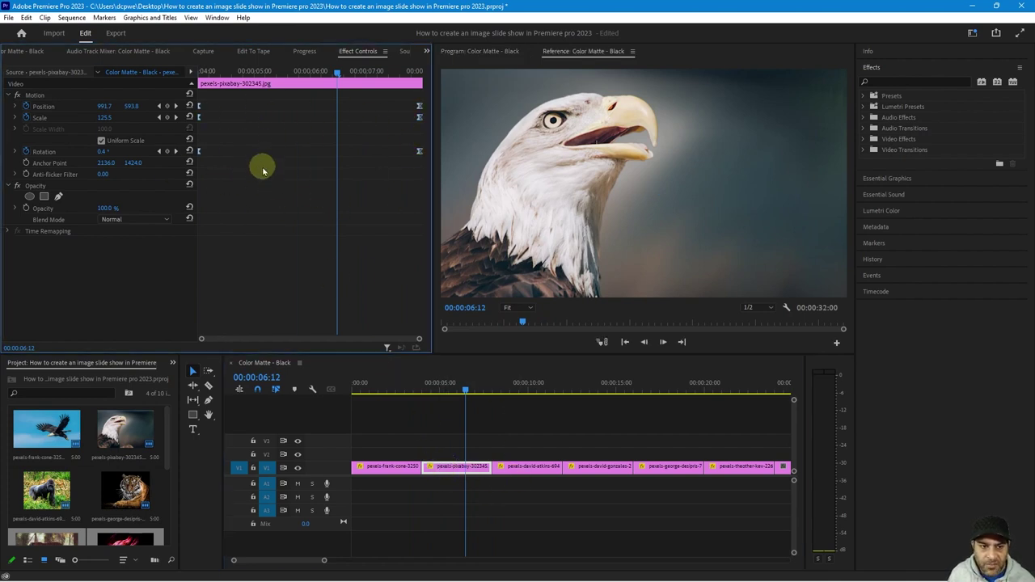
right_click(420, 106)
left_click(453, 138)
Paste the copied motion keyframes onto the first gorilla slide with the playhead at its start, 00:00:08:00
left_click(528, 468)
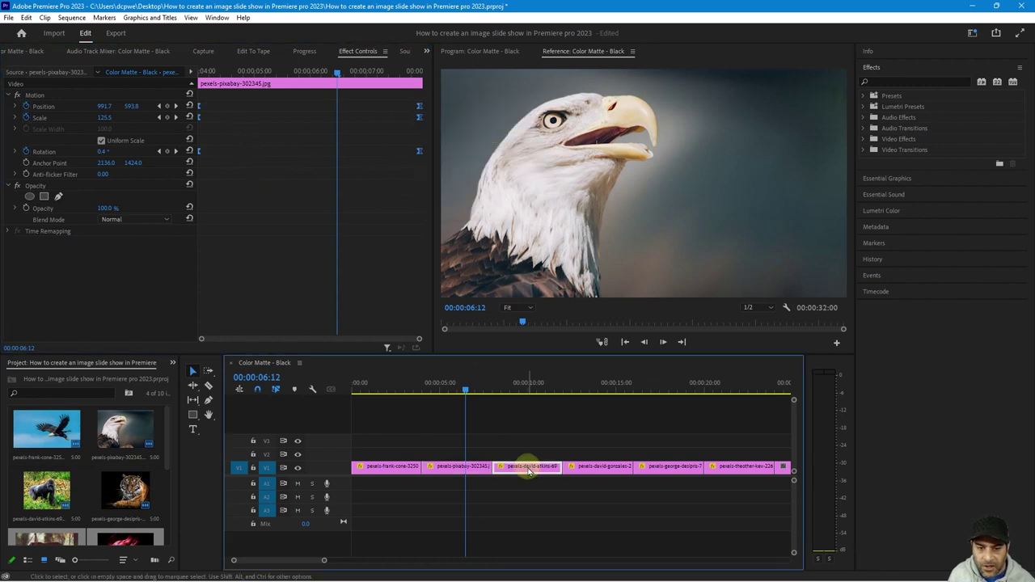
left_click(525, 392)
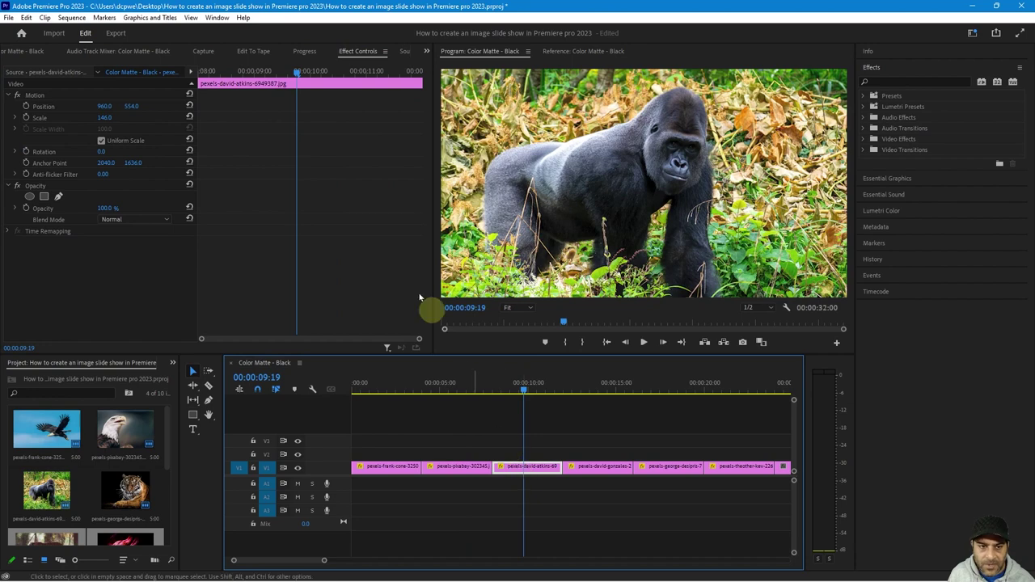
left_click_drag(298, 71, 158, 71)
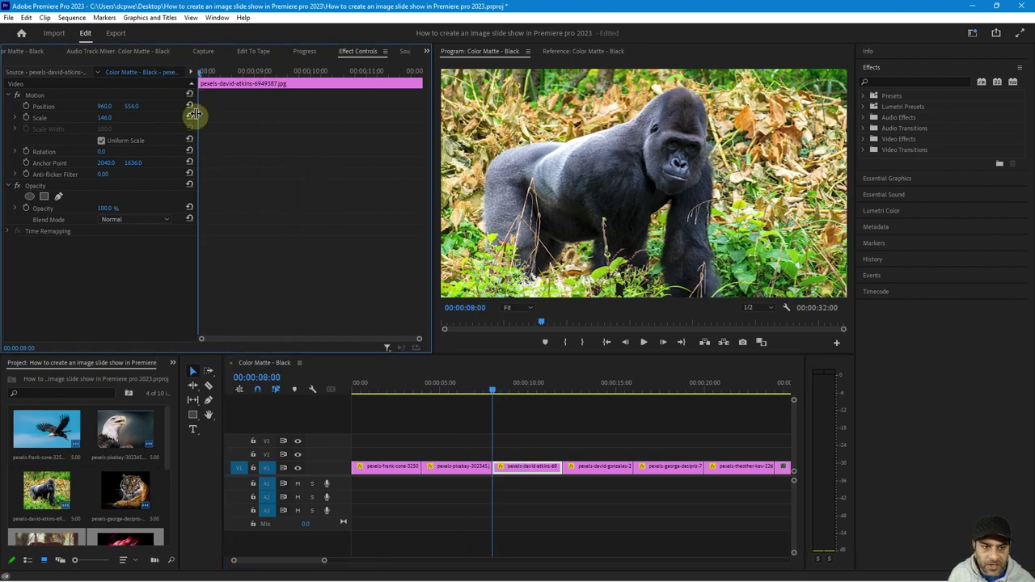
key("ctrl+v")
left_click_drag(203, 72, 192, 91)
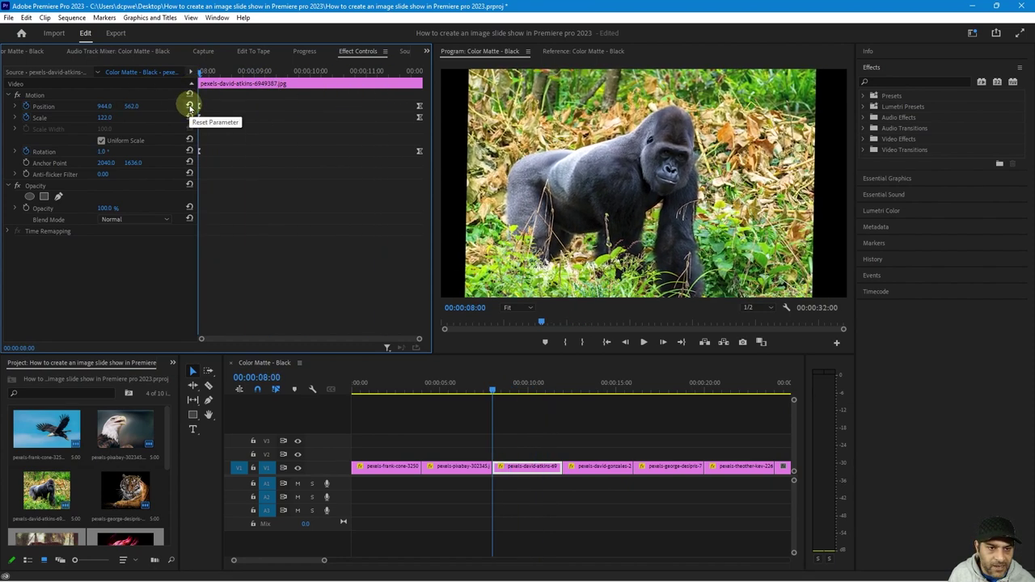
Reset the Position, Scale and Rotation values at the first gorilla slide's starting keyframes
left_click(191, 106)
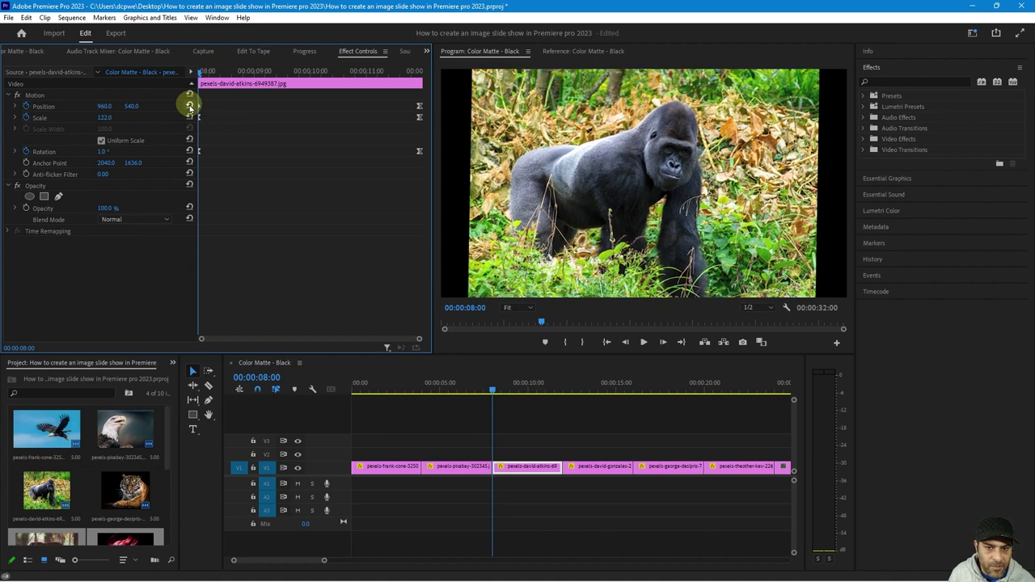
left_click(190, 117)
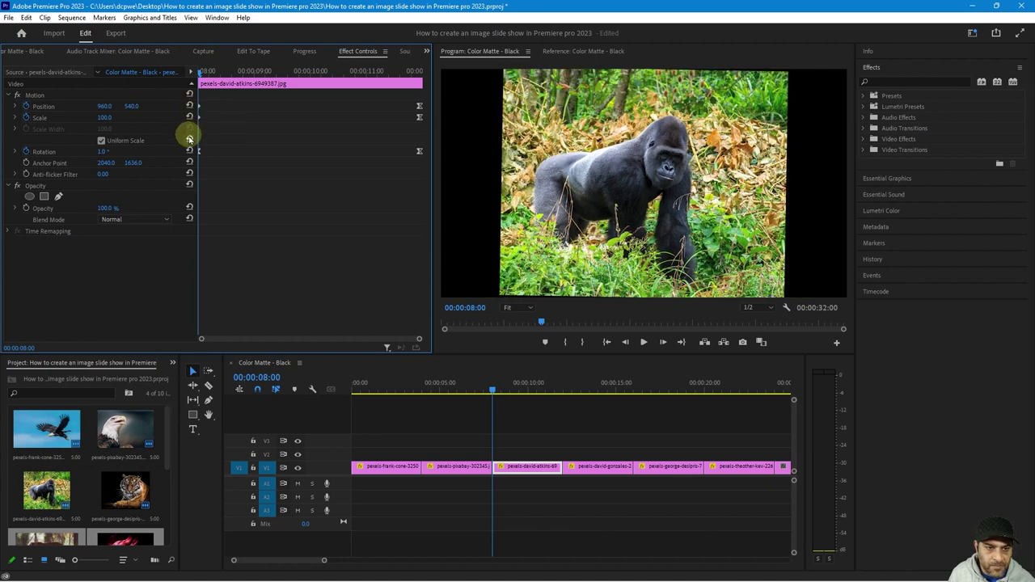
left_click(190, 151)
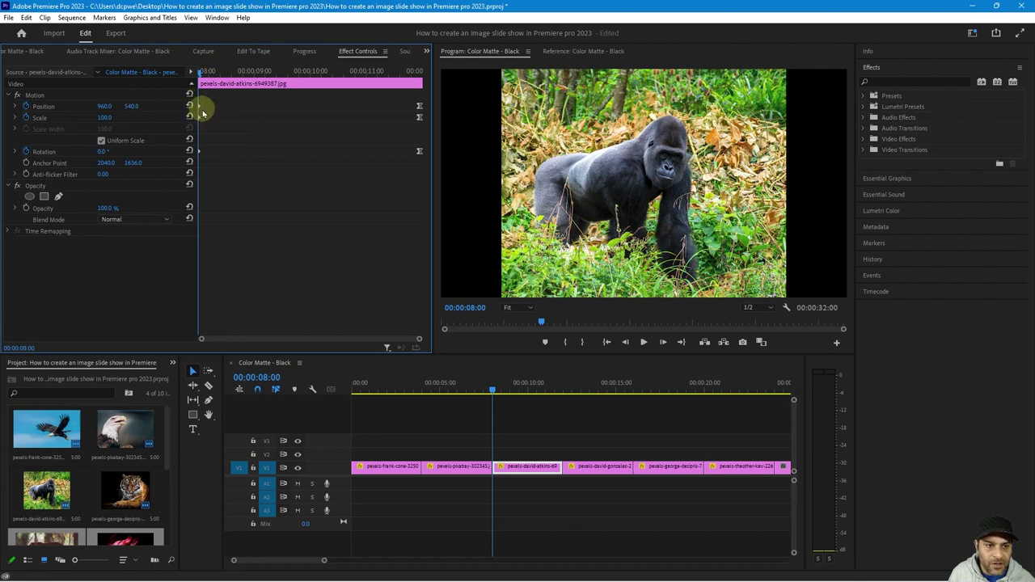
At the first gorilla slide's end keyframes, 00:00:11:24, reset the motion values, then set Scale to 148 and Position to 960, 575
left_click_drag(199, 71, 421, 110)
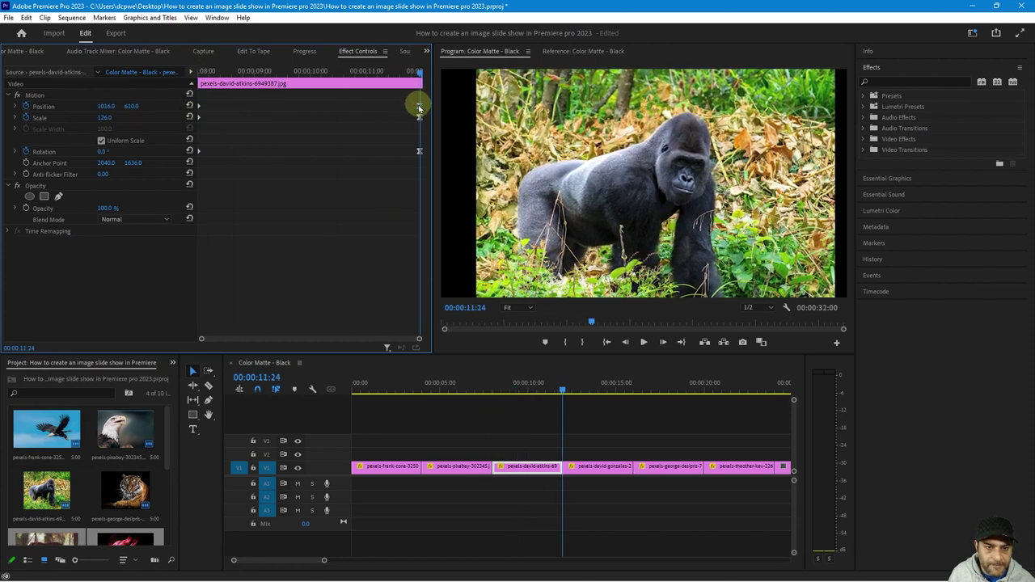
left_click(189, 107)
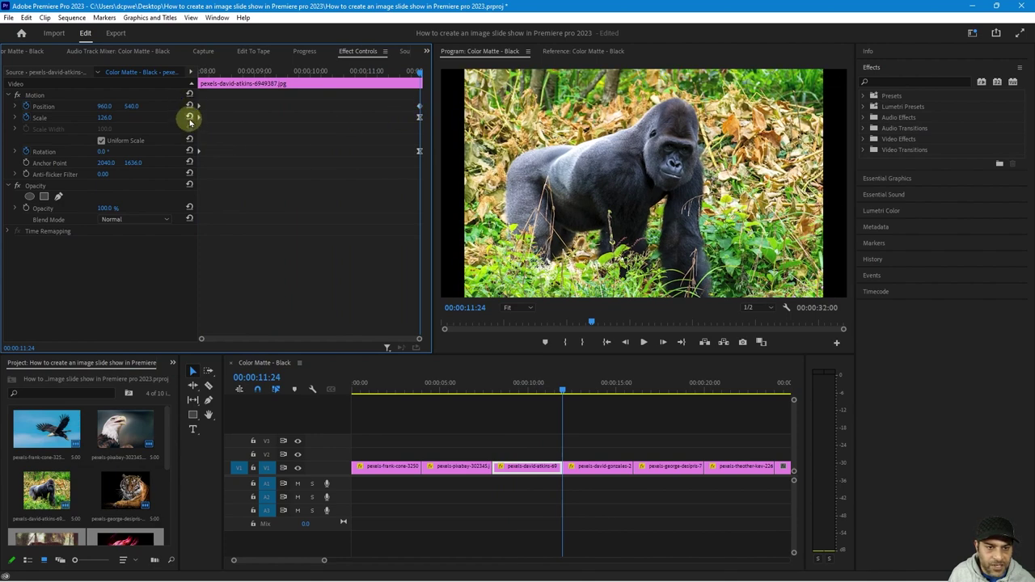
left_click(190, 118)
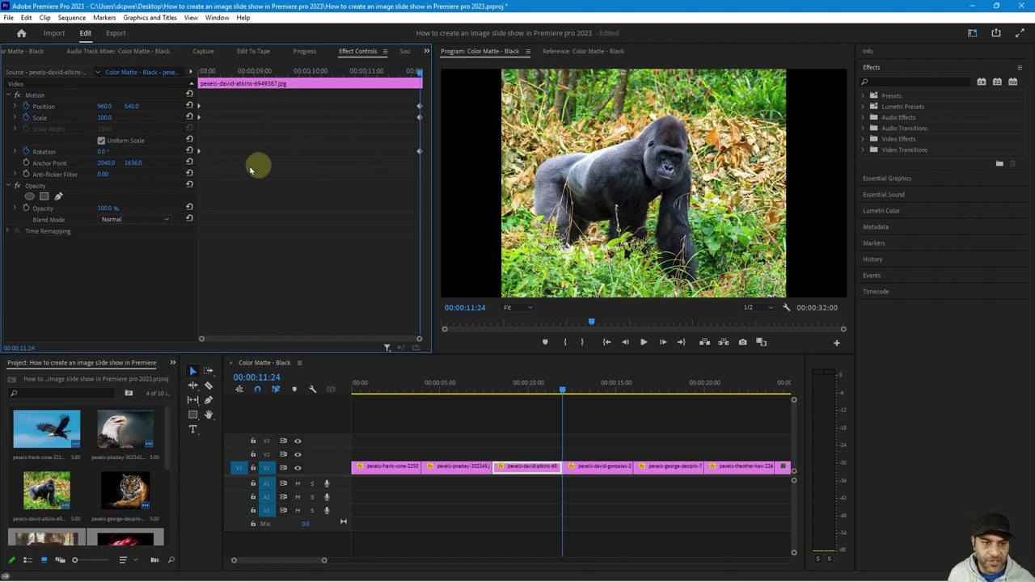
left_click_drag(104, 119, 141, 130)
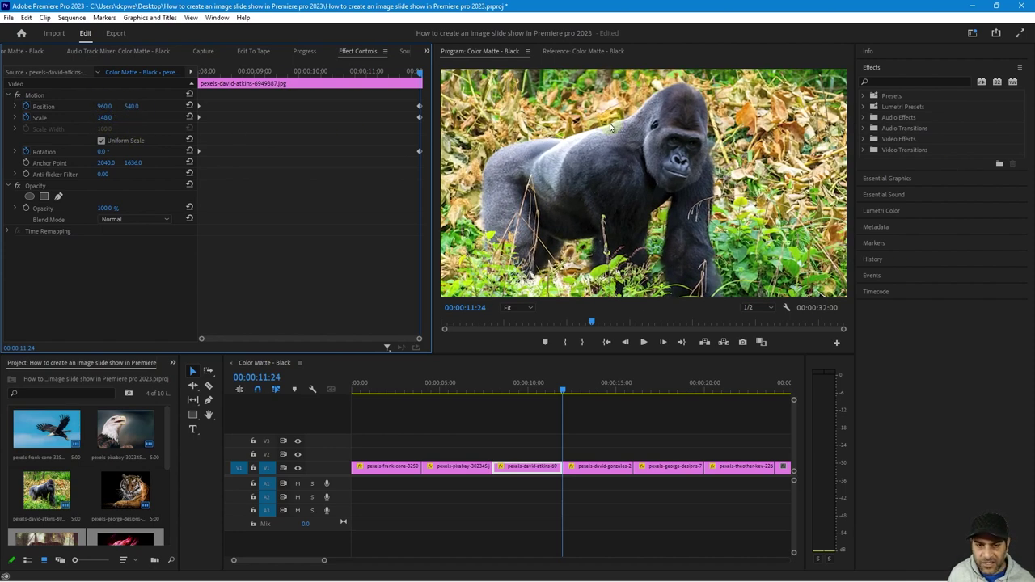
left_click_drag(133, 106, 165, 120)
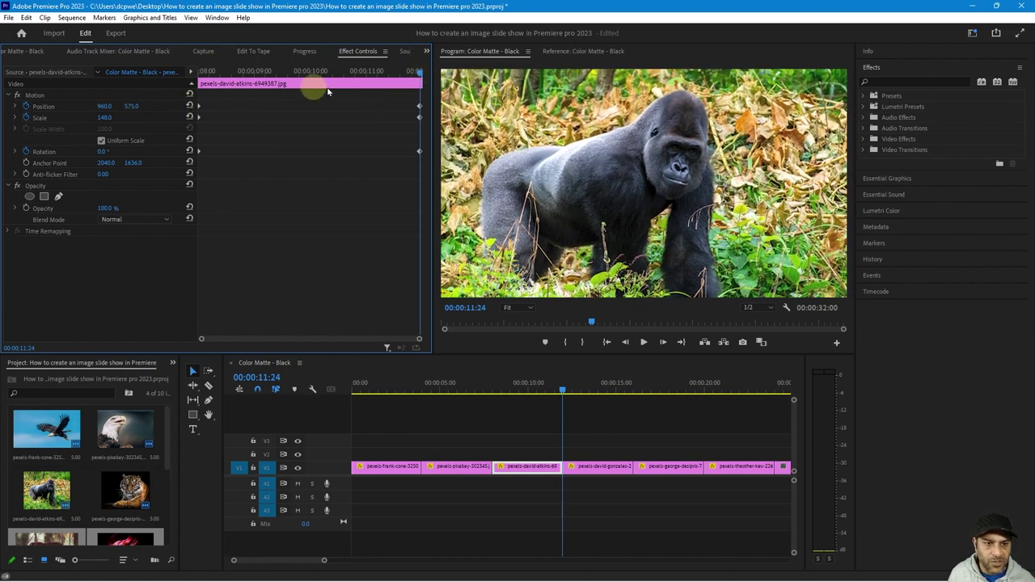
At the first gorilla slide's starting keyframes, 00:00:08:00, set Scale to 152 and Position to 960, 668
left_click_drag(419, 77, 195, 72)
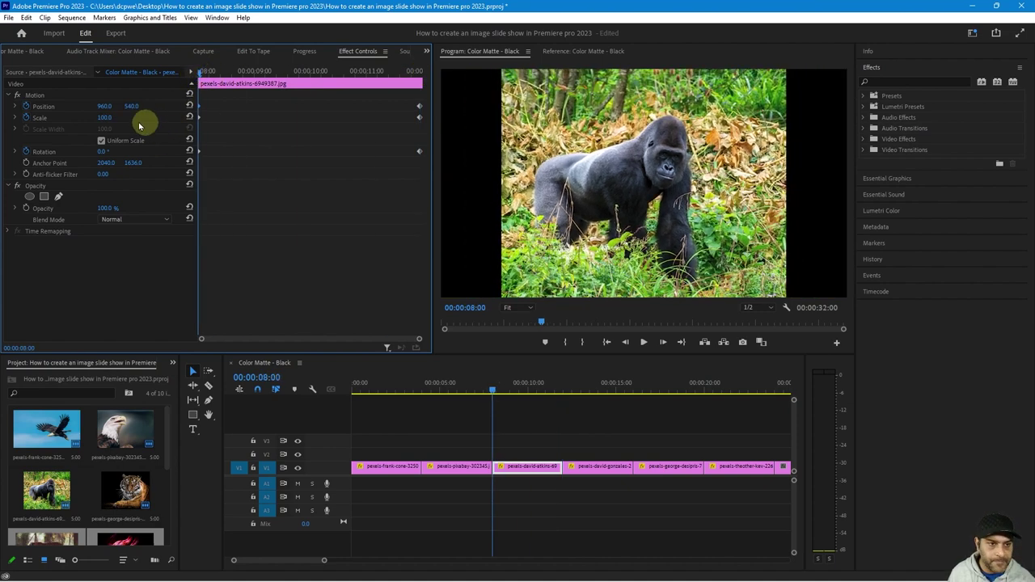
left_click(107, 121)
left_click_drag(105, 117, 138, 120)
left_click_drag(202, 73, 190, 93)
left_click(106, 116)
left_click(131, 107)
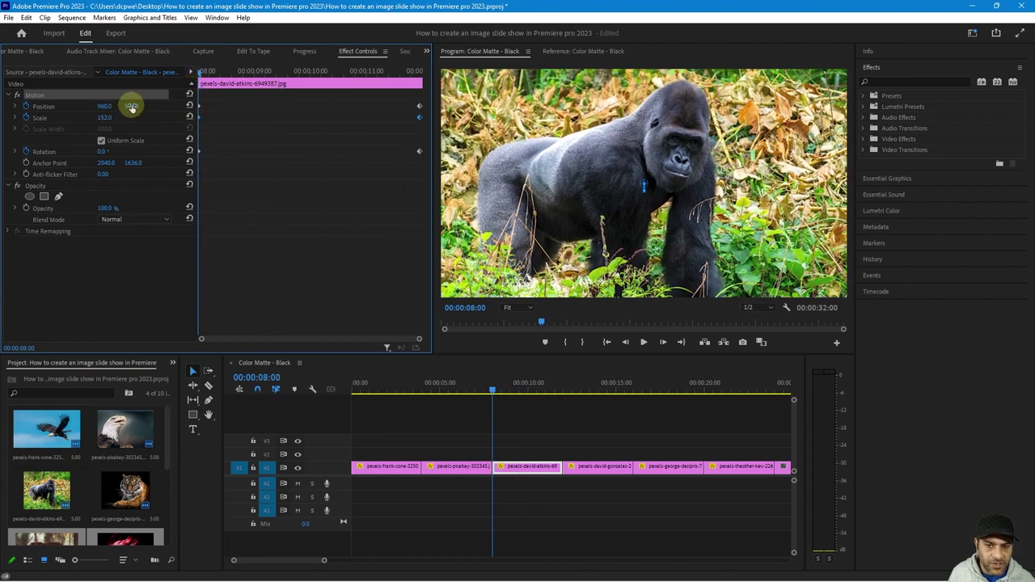
left_click_drag(131, 107, 231, 134)
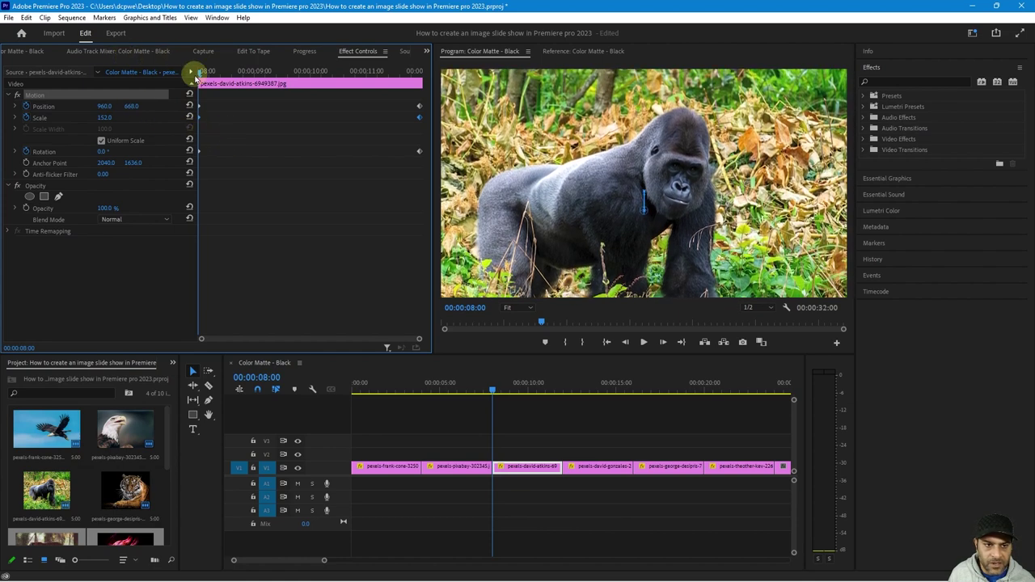
Set the first gorilla slide's starting Rotation to -11° and Scale to 167 so the tilted image fills the frame
left_click_drag(199, 77, 66, 169)
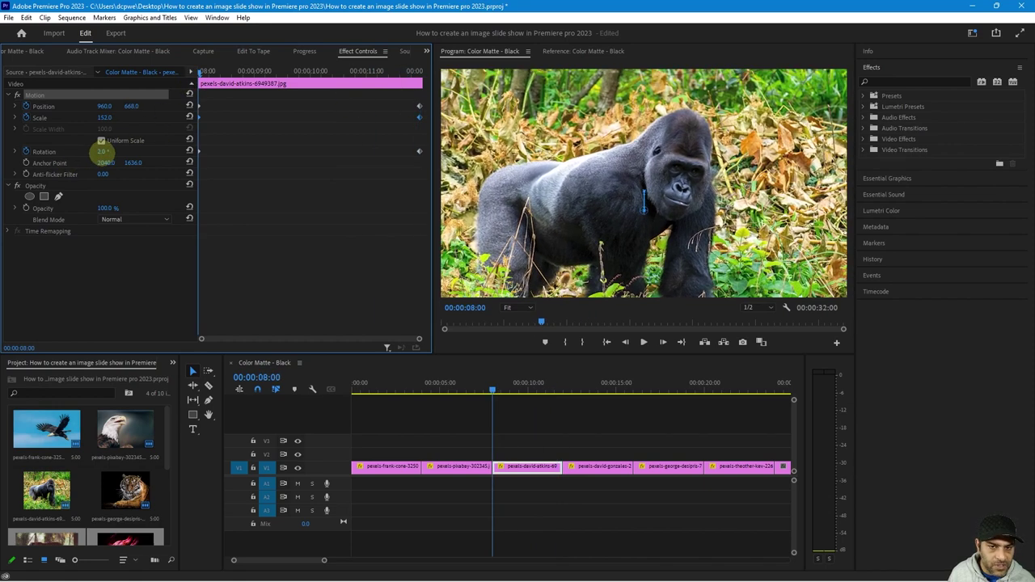
left_click_drag(88, 146, 89, 148)
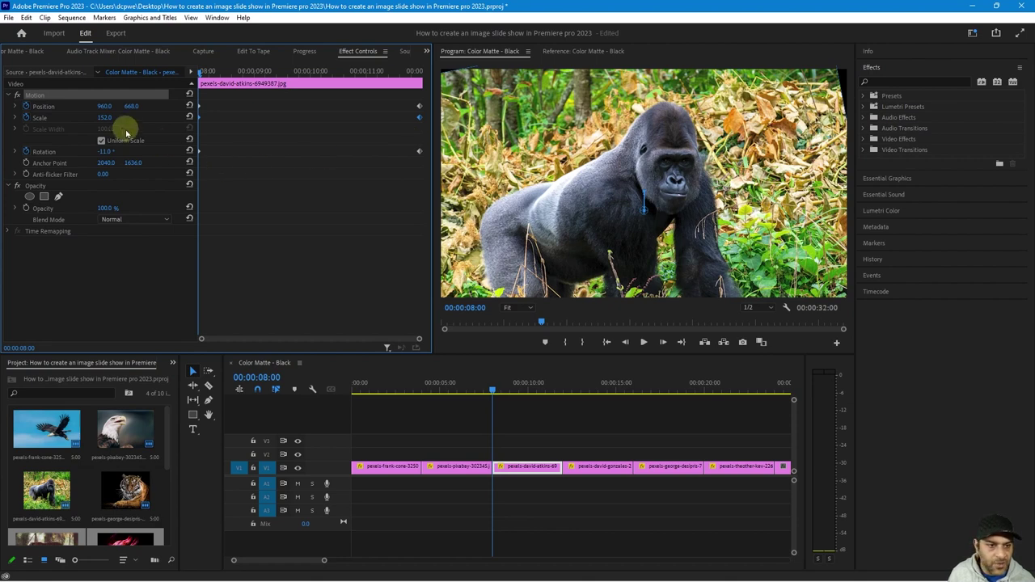
left_click_drag(105, 118, 121, 120)
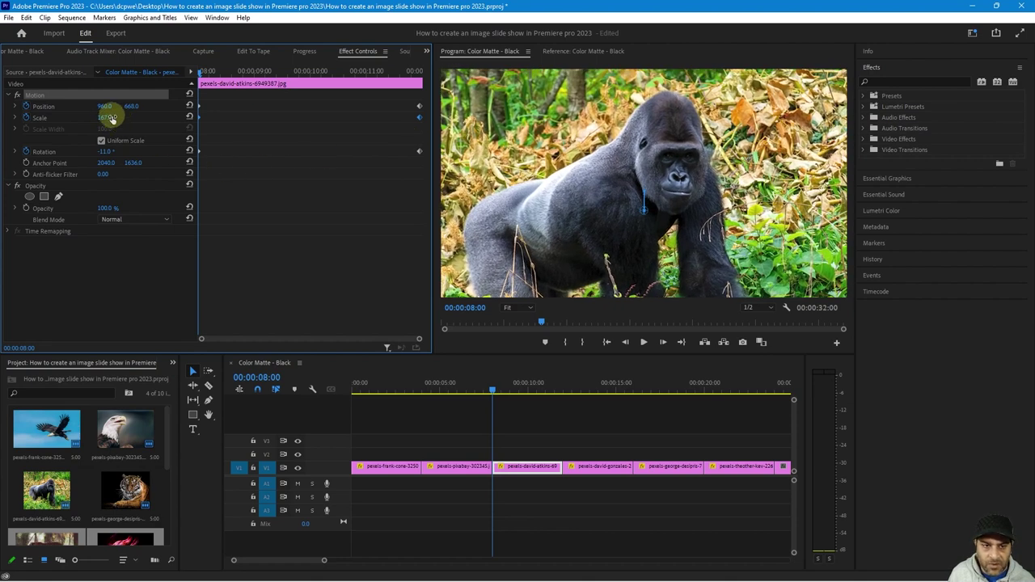
left_click_drag(202, 75, 200, 146)
Apply Bezier temporal interpolation to all Position, Scale and Rotation keyframes of the first gorilla slide
left_click(291, 206)
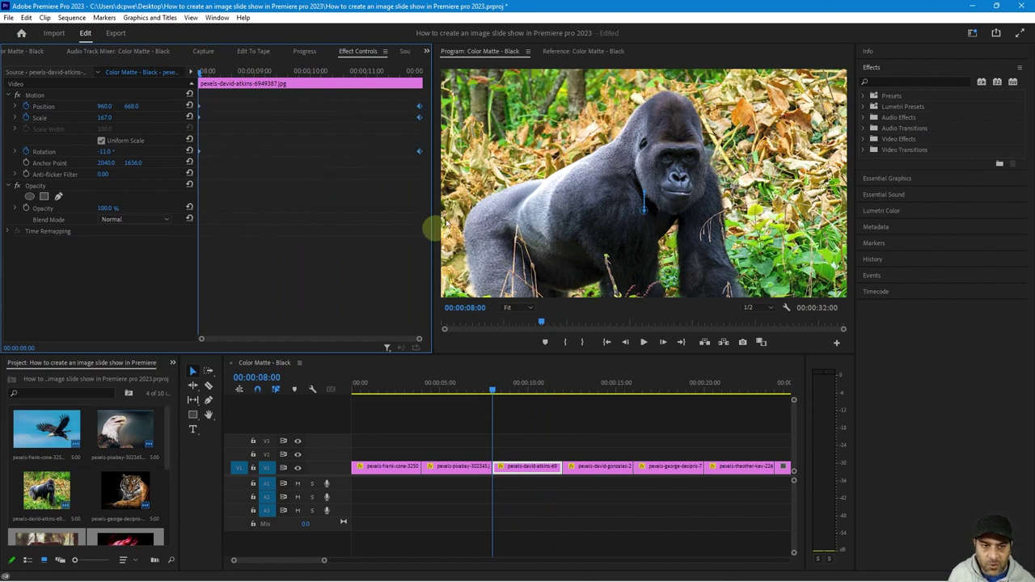
right_click(418, 111)
left_click(418, 109)
right_click(419, 110)
left_click(269, 162)
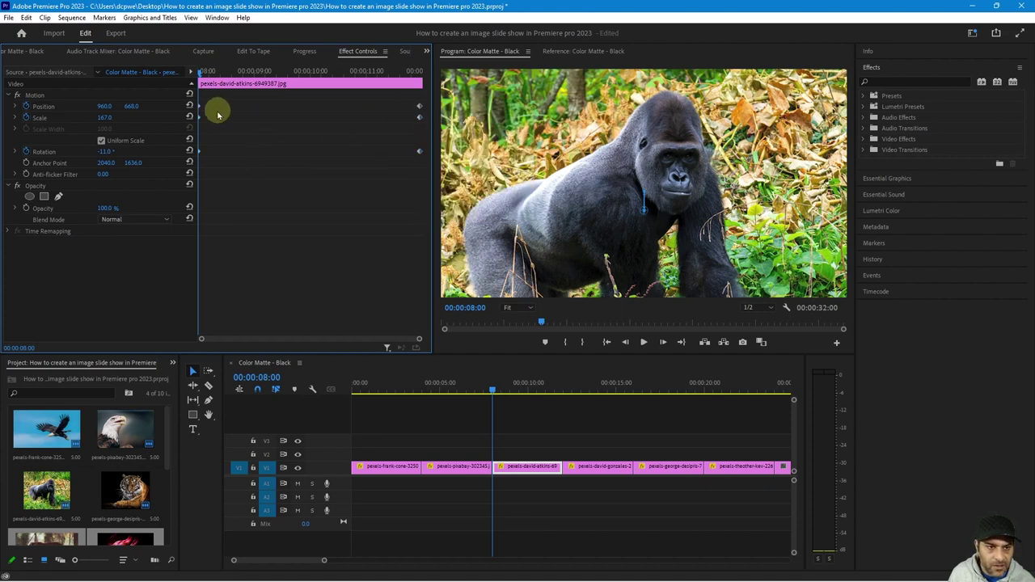
left_click(43, 119)
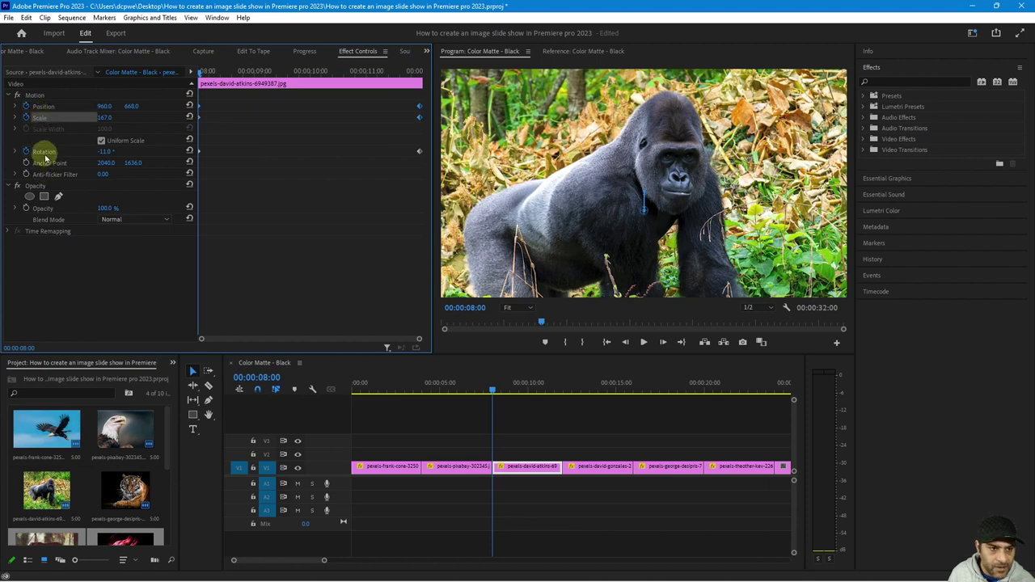
left_click(45, 153)
right_click(199, 152)
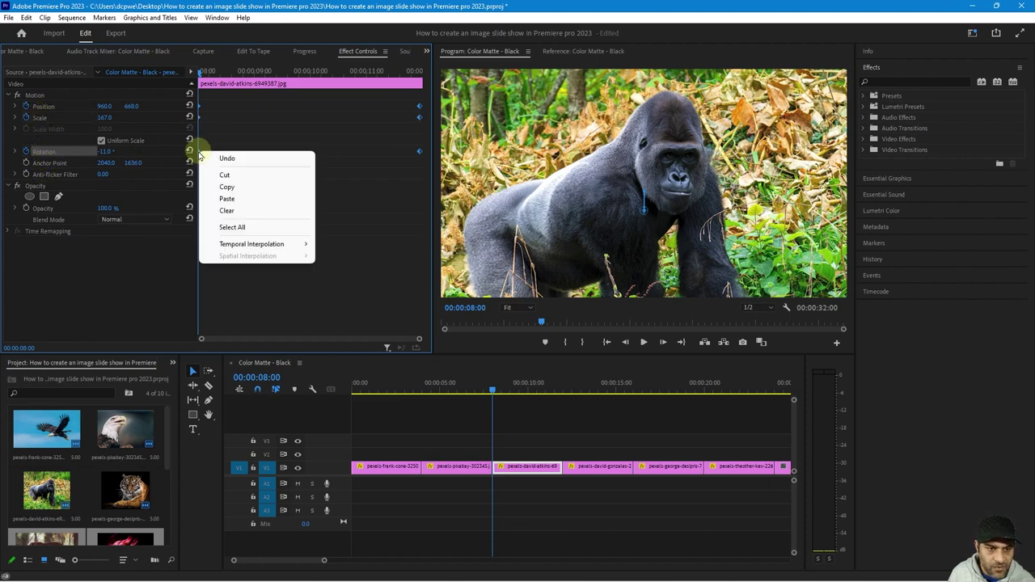
mouse_move(240, 245)
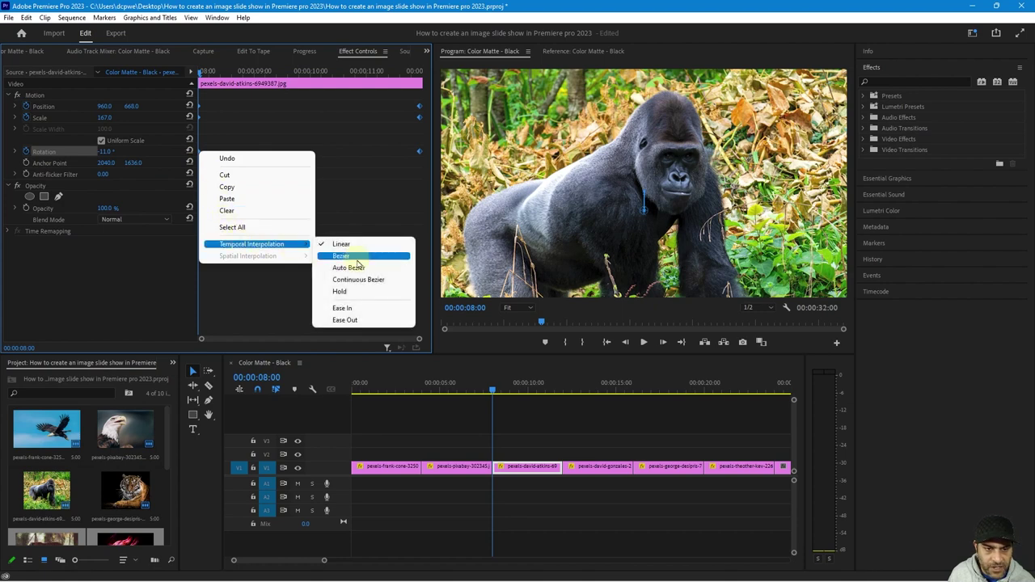
left_click(356, 259)
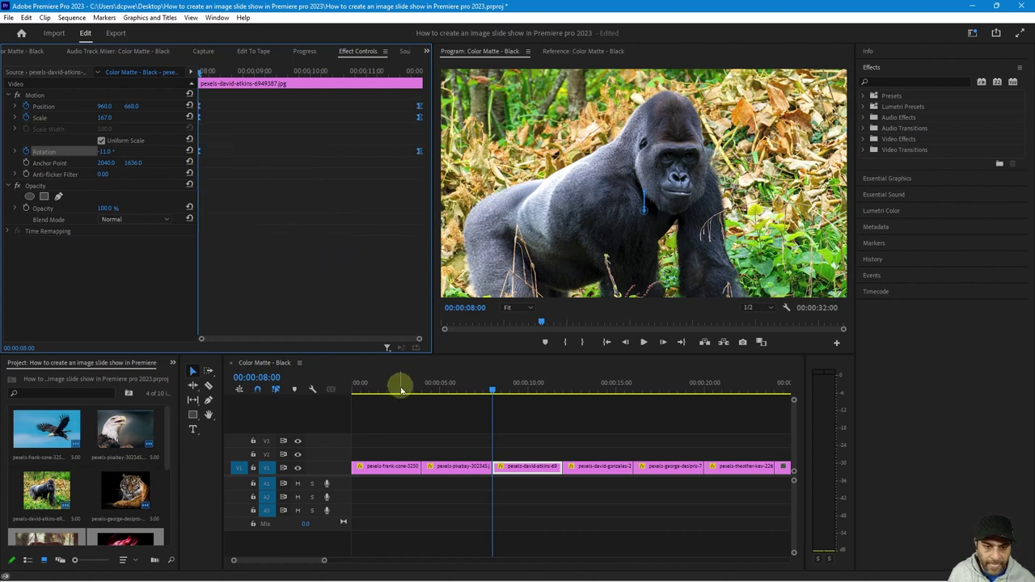
Play the slideshow from the beginning into the first gorilla slide to review its eased motion
left_click(289, 388)
key("Home")
key("space")
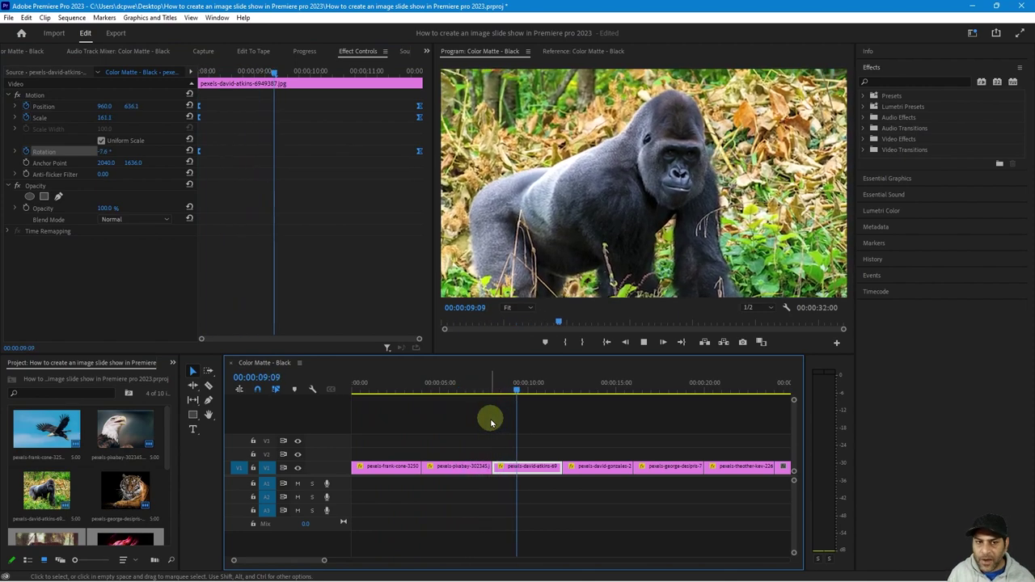
key("space")
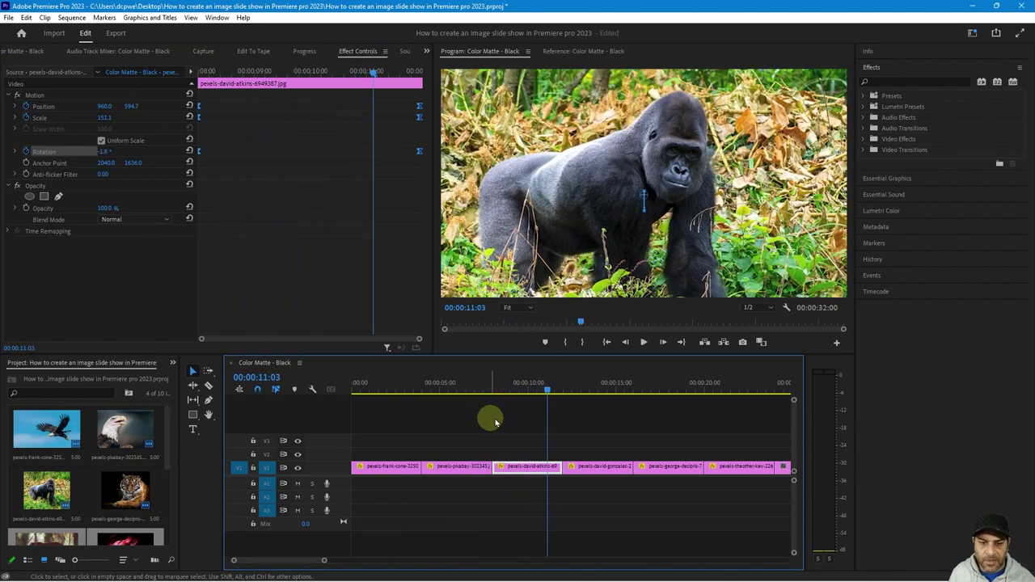
Start Position, Scale and Rotation keyframes on the second gorilla slide at its first frame, 00:00:12:00
mouse_move(578, 388)
left_mouse_down()
mouse_move(591, 392)
mouse_move(575, 388)
left_mouse_up()
left_click(606, 468)
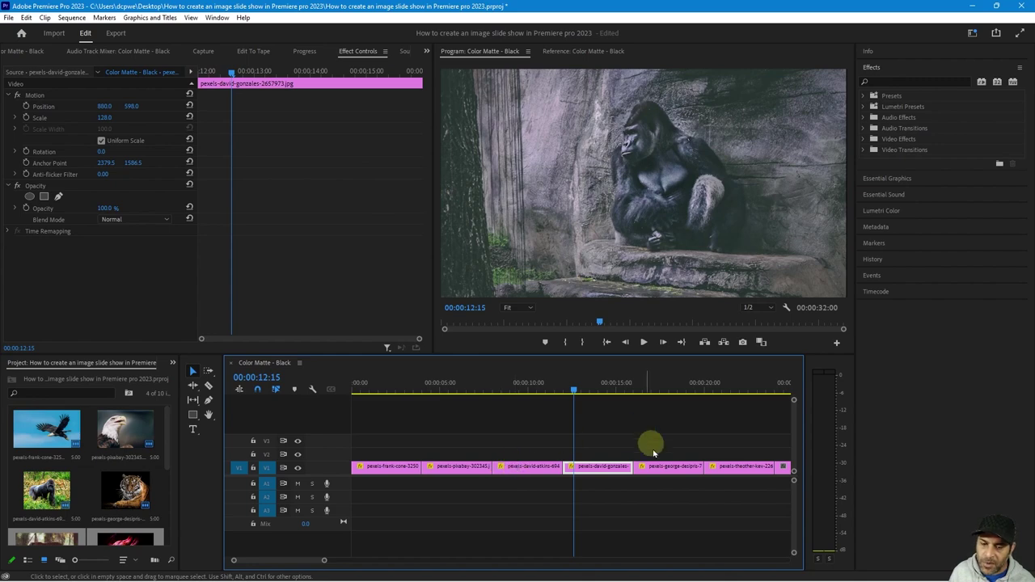
left_click_drag(233, 72, 192, 74)
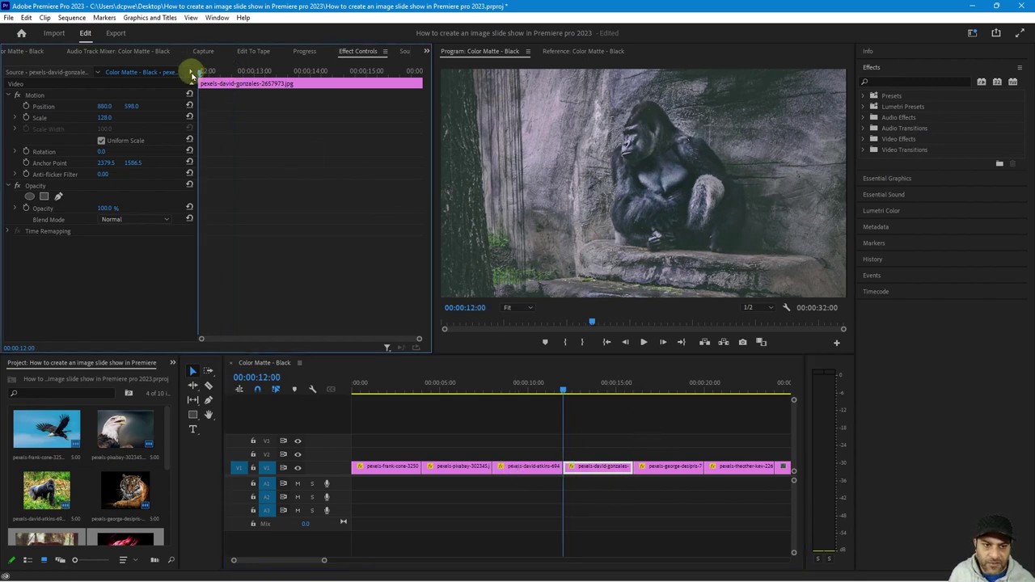
left_click(27, 106)
left_click(27, 118)
left_click(26, 152)
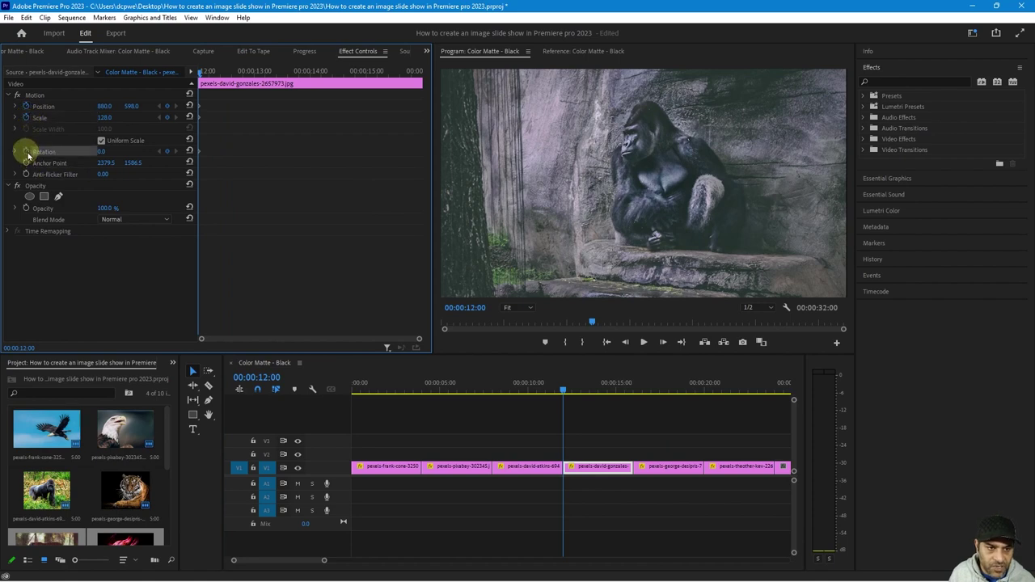
Add Position, Scale and Rotation keyframes to the second gorilla slide near its midpoint, at 00:00:13:24
left_click(196, 78)
left_click_drag(201, 73, 311, 86)
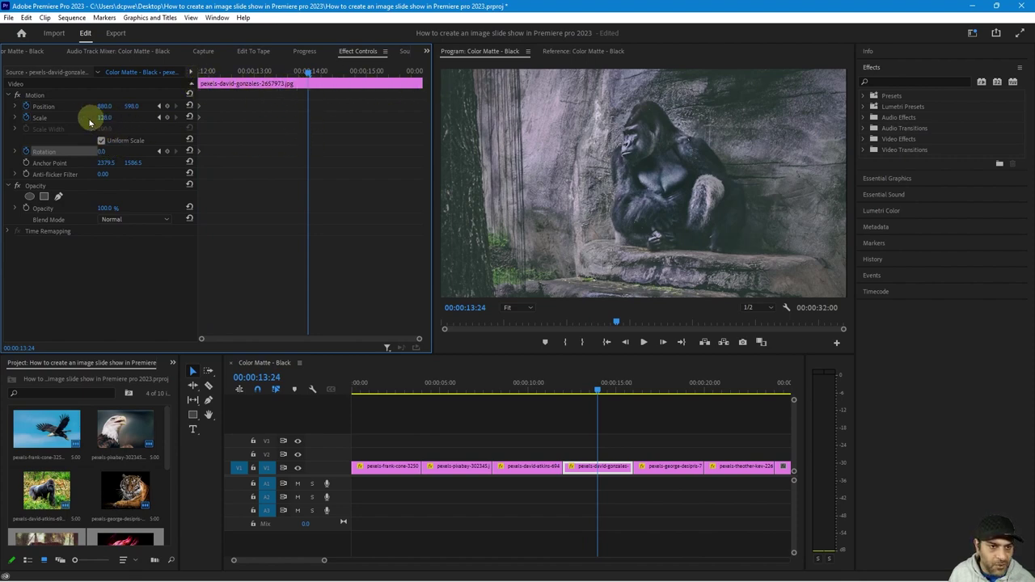
left_click(167, 105)
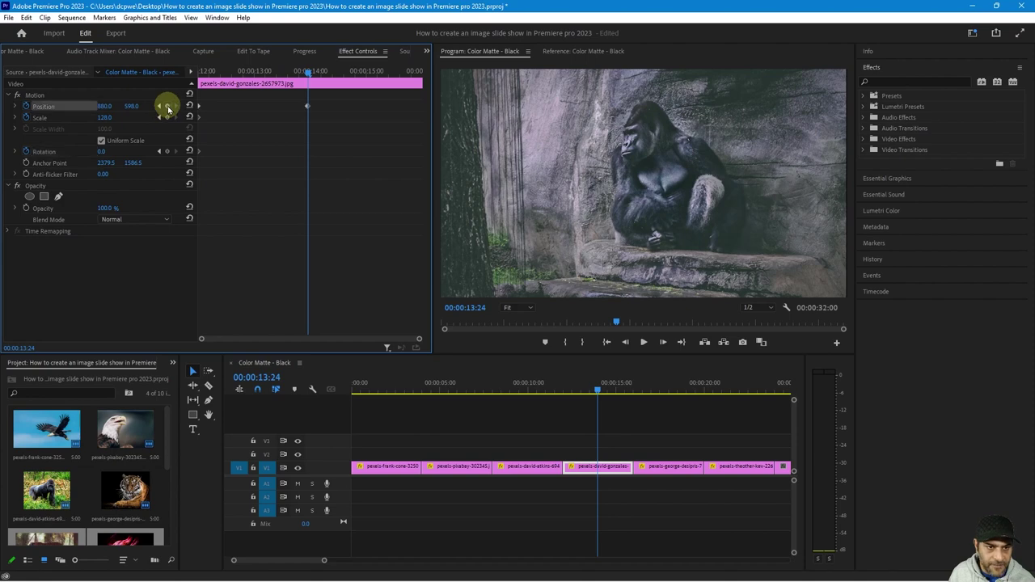
left_click(166, 117)
left_click(167, 151)
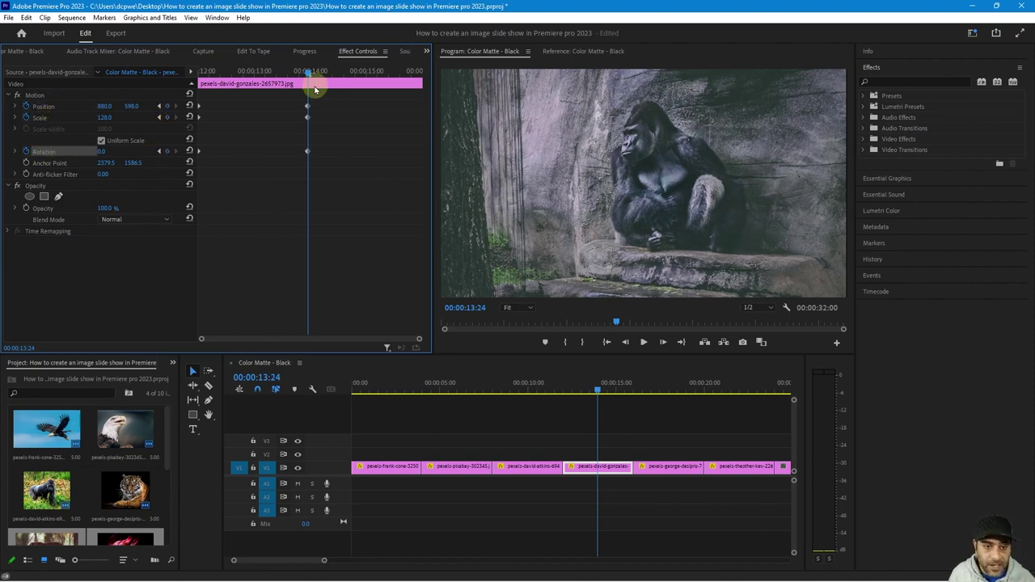
Add Position, Scale and Rotation keyframes on the second gorilla slide's last frame, 00:00:15:24
left_click_drag(307, 75, 420, 96)
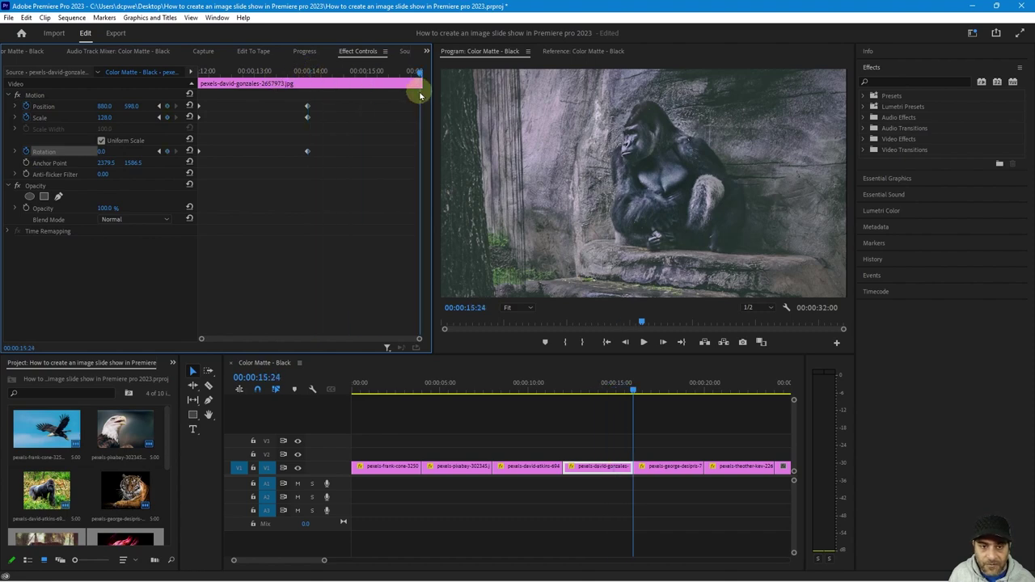
key("Right")
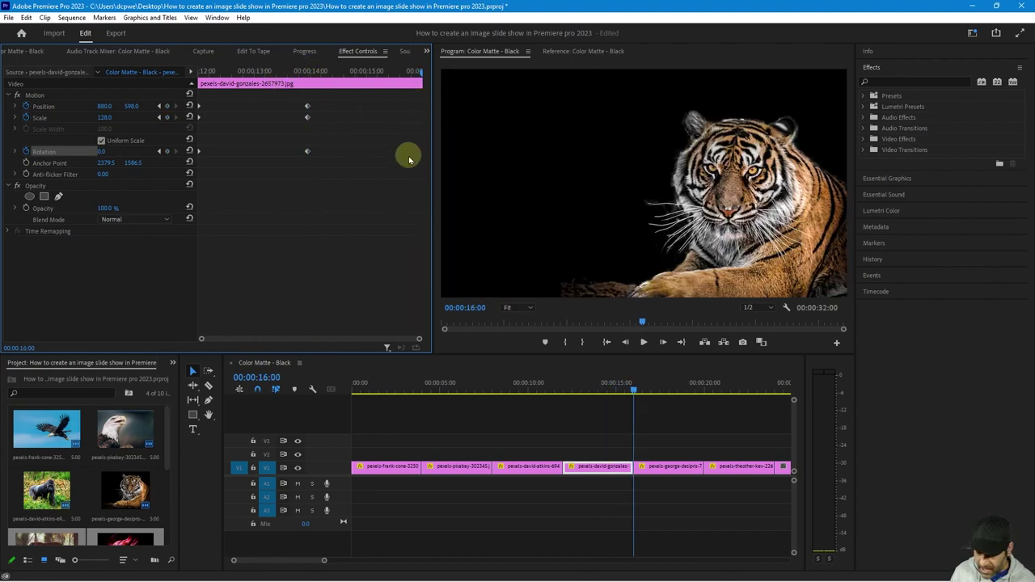
key("Left")
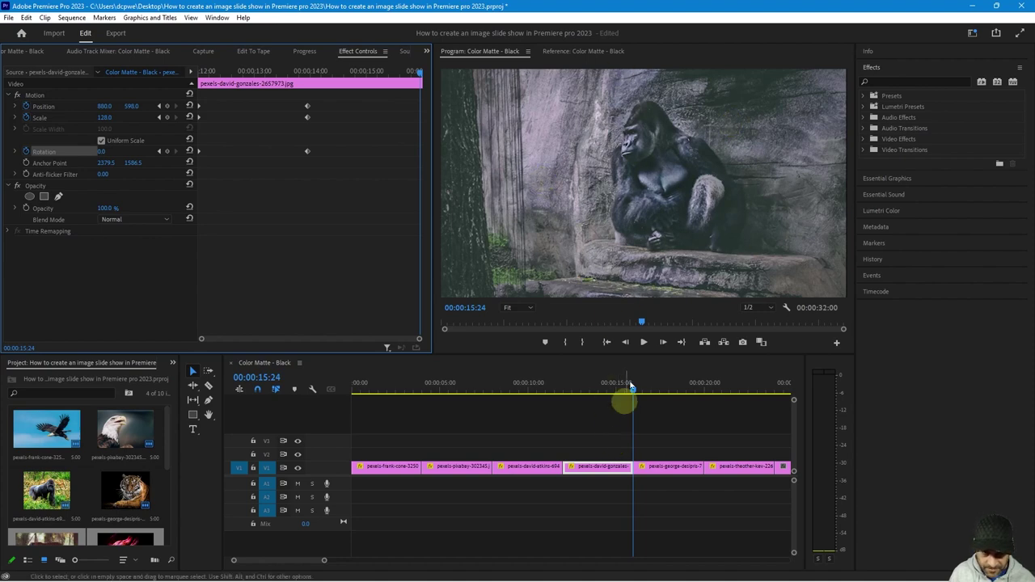
left_click(167, 106)
left_click(167, 117)
left_click(166, 152)
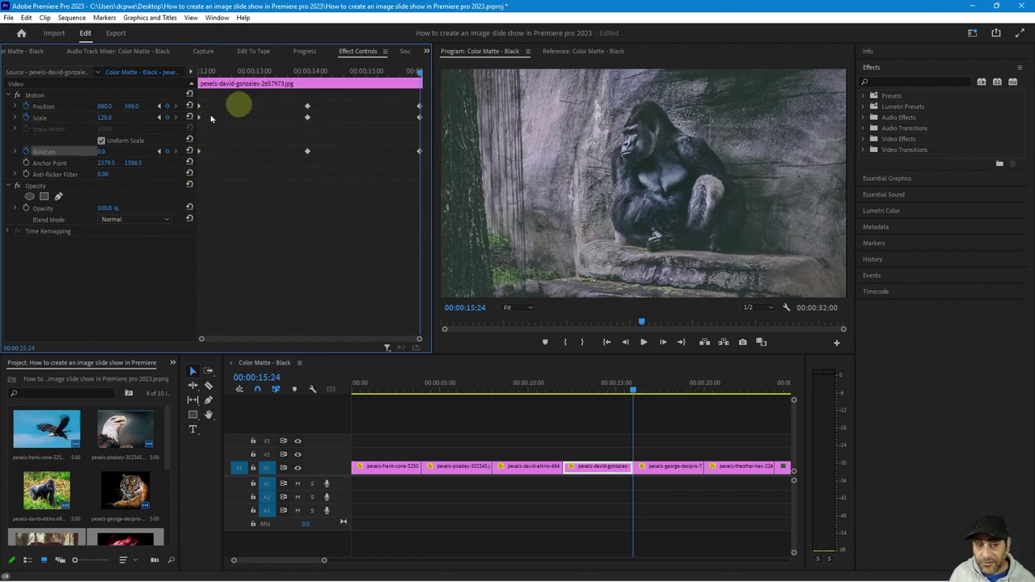
At the second gorilla slide's starting keyframes, 00:00:12:00, set Scale to 158, Position to 777, 665 and Rotation to 6°
left_click_drag(420, 75, 199, 72)
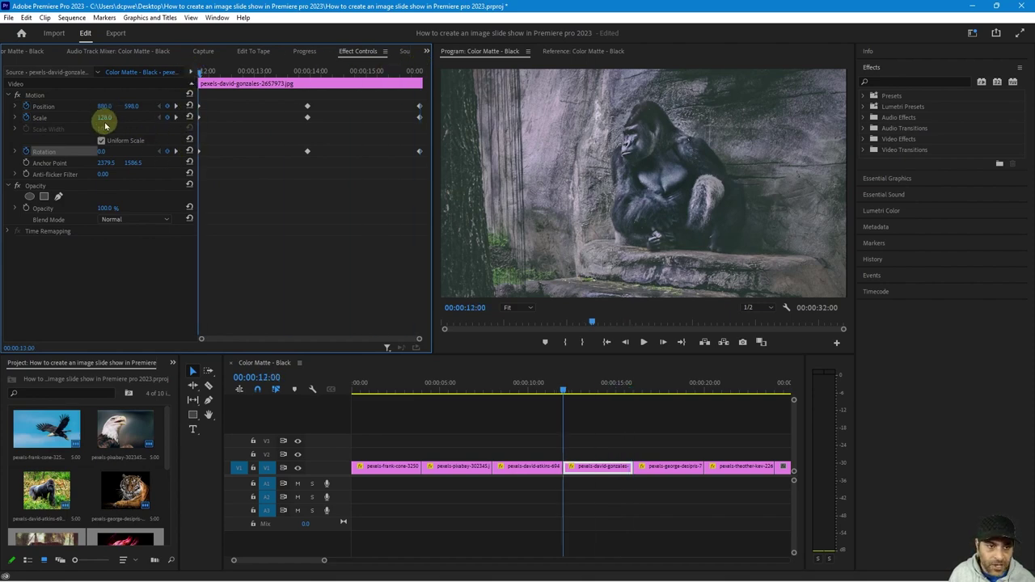
left_click_drag(104, 118, 40, 97)
left_click_drag(134, 104, 174, 110)
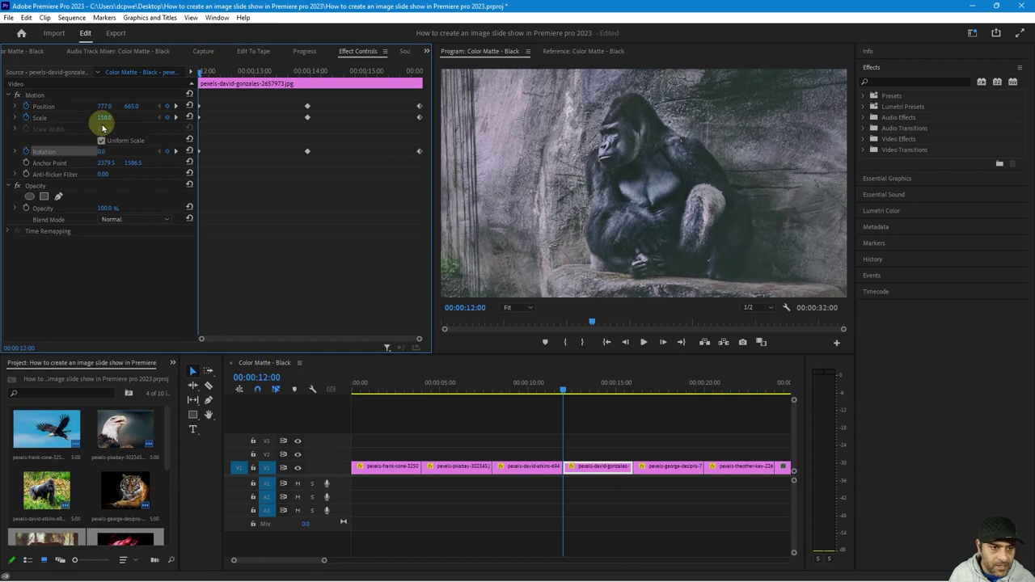
mouse_move(103, 151)
left_mouse_down()
mouse_move(89, 148)
mouse_move(107, 148)
left_mouse_up()
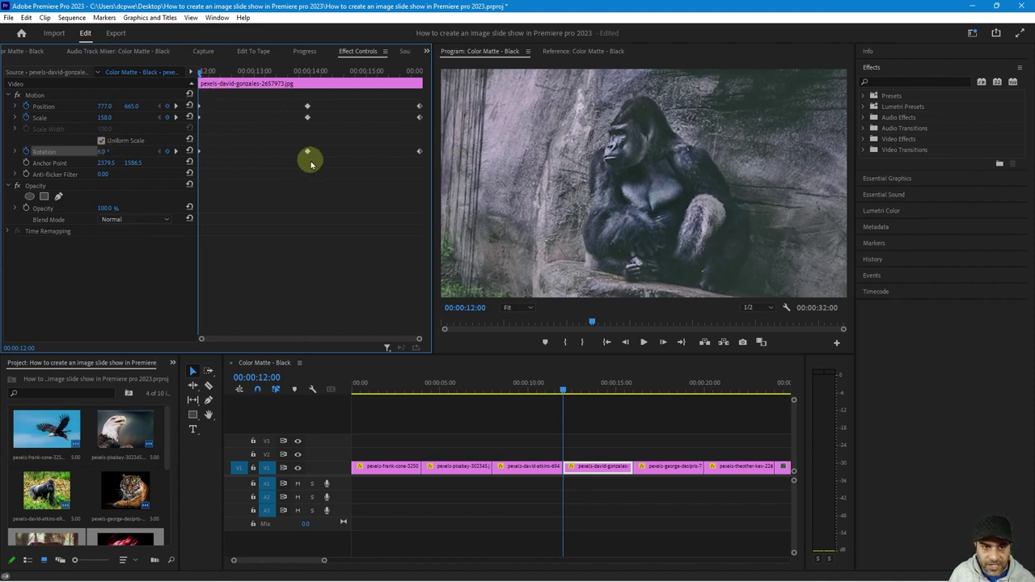
At the second gorilla slide's ending keyframes, 00:00:15:24, set Scale to 158, Position to 800, 658 and Rotation to 7°
left_click_drag(201, 73, 421, 132)
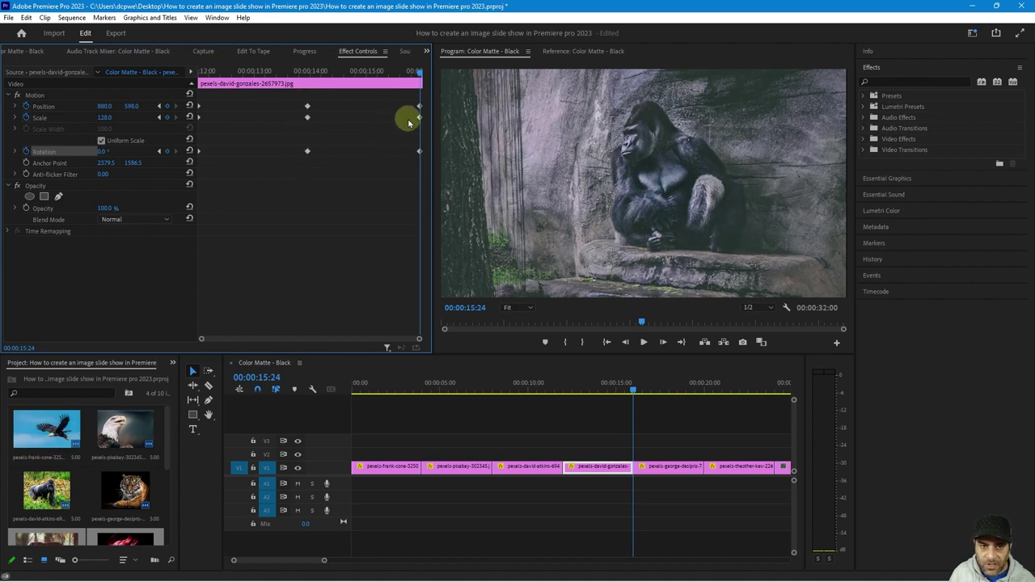
left_click_drag(104, 118, 189, 130)
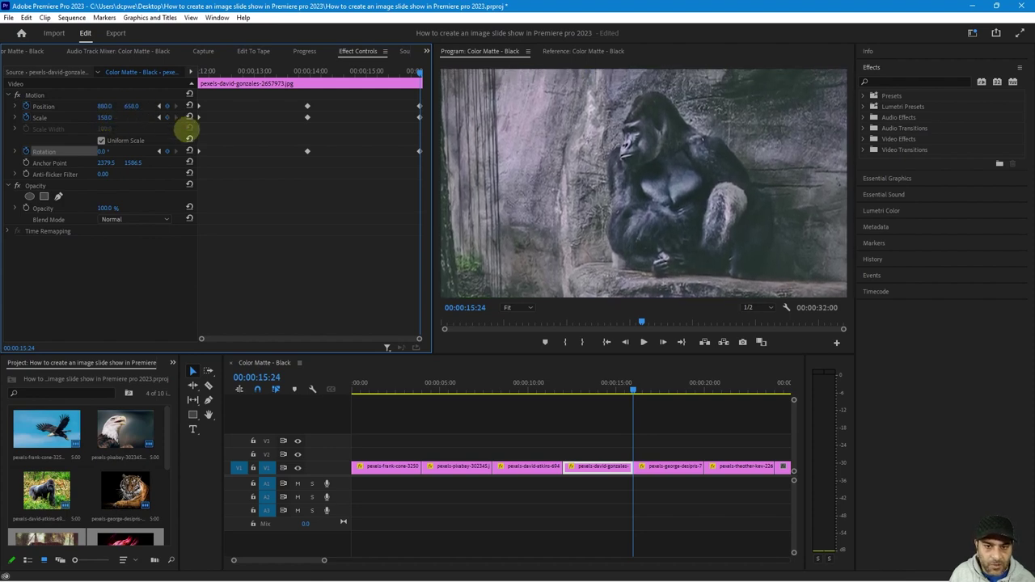
left_click_drag(103, 106, 56, 99)
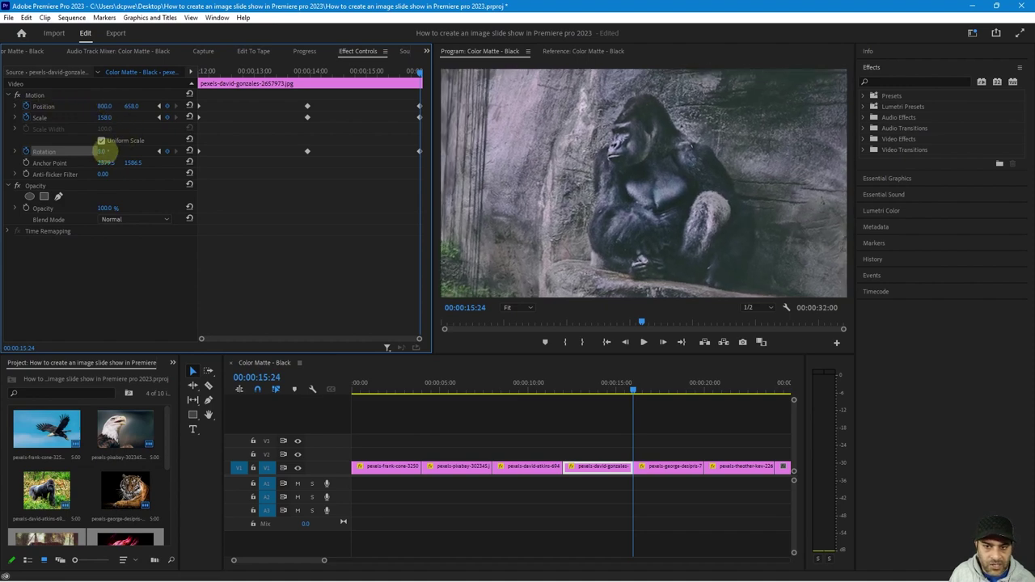
left_click_drag(104, 152, 314, 280)
Apply Bezier temporal interpolation to all Position, Scale and Rotation keyframes of the second gorilla slide and play it back
left_click_drag(419, 74, 69, 108)
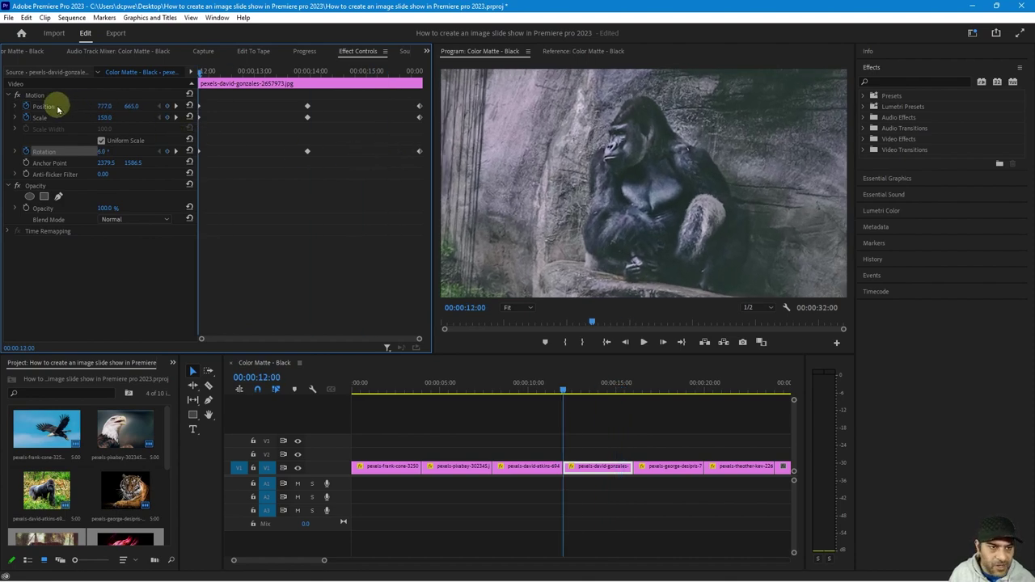
left_click(58, 108)
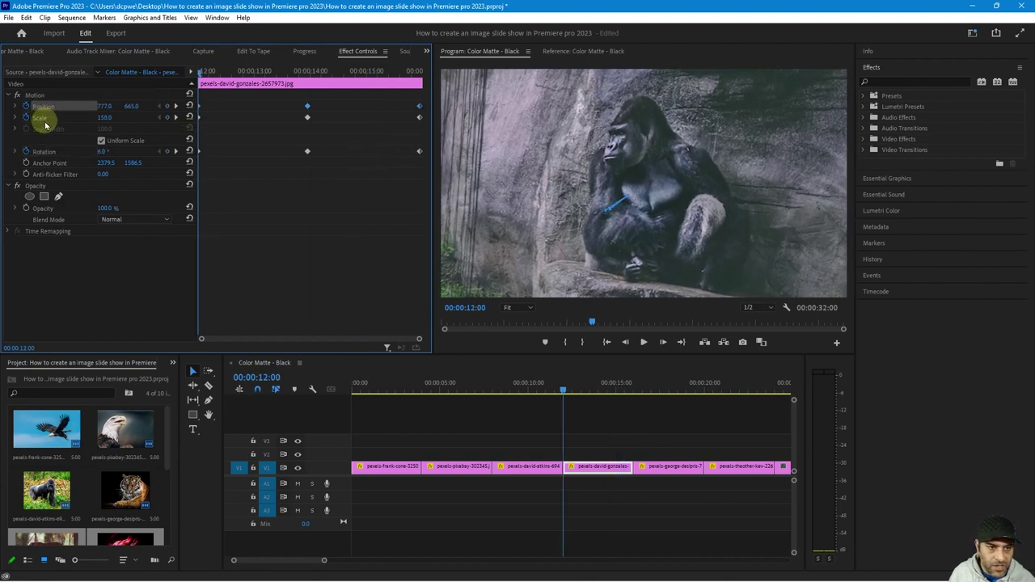
left_click(40, 119, "shift")
left_click(41, 151, "shift")
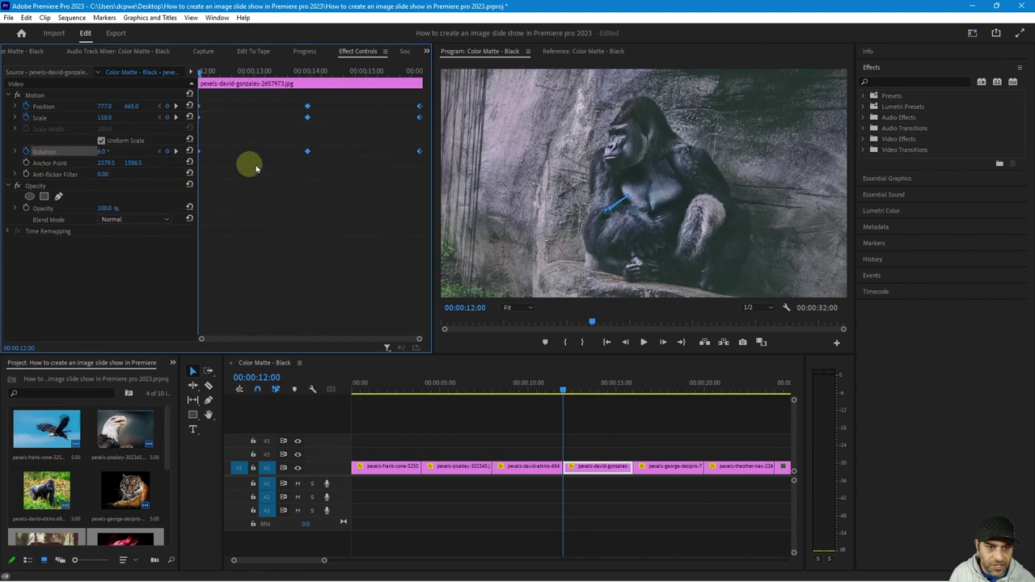
right_click(307, 151)
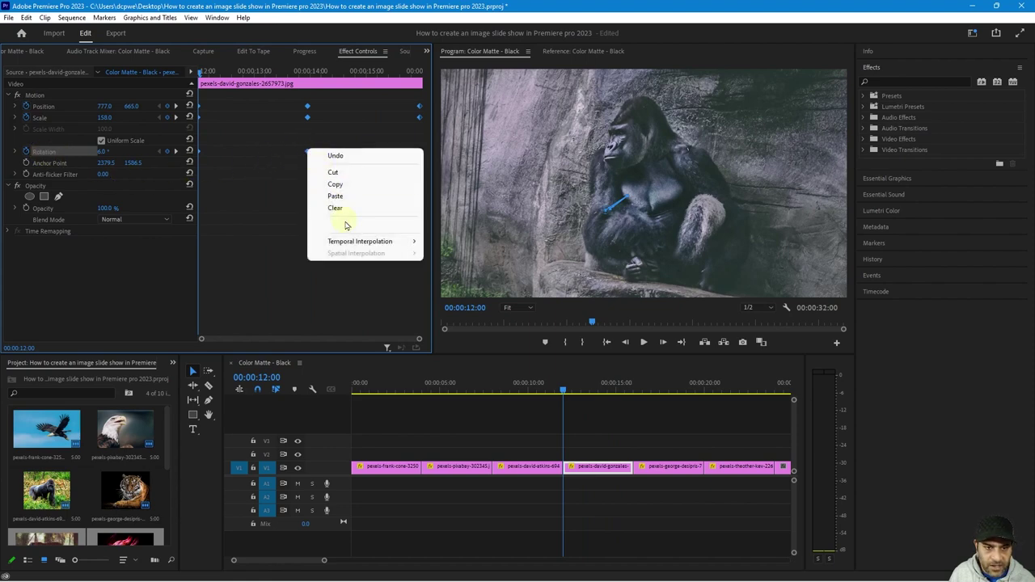
mouse_move(353, 242)
left_click(447, 253)
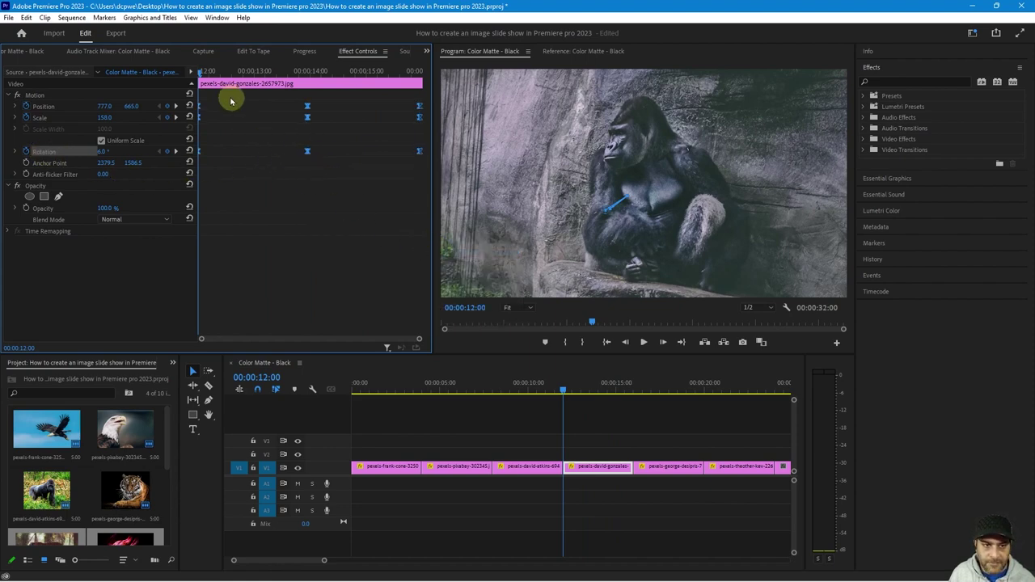
key("space")
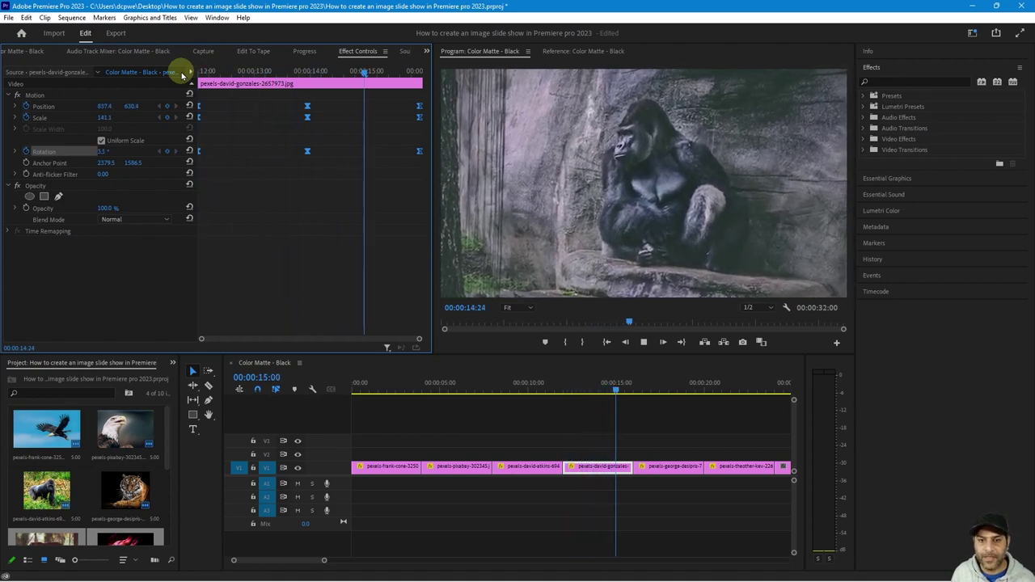
key("space")
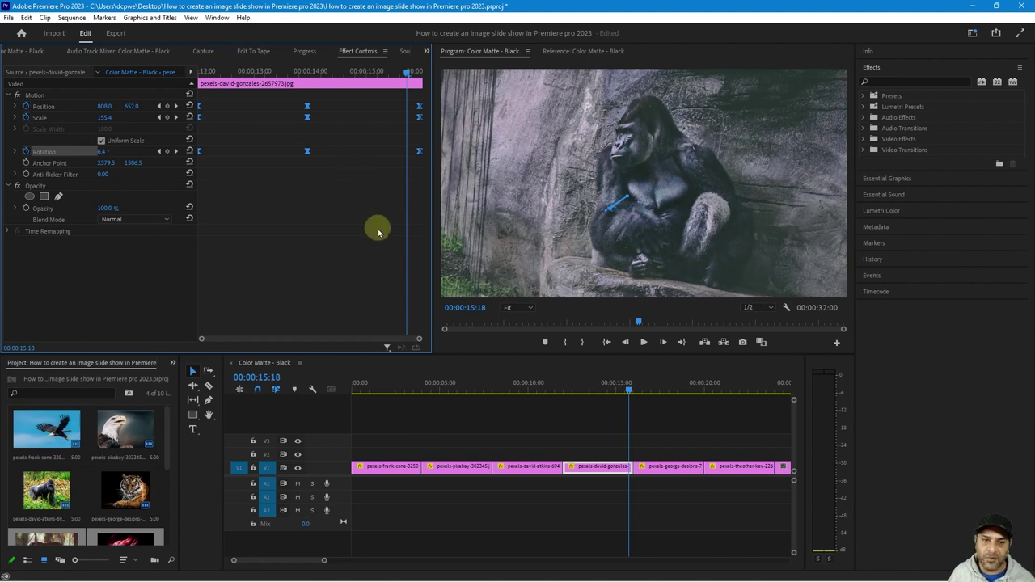
Start Scale and Rotation keyframes on the tiger slide at its first frame, 00:00:16:00
left_click_drag(628, 390, 674, 403)
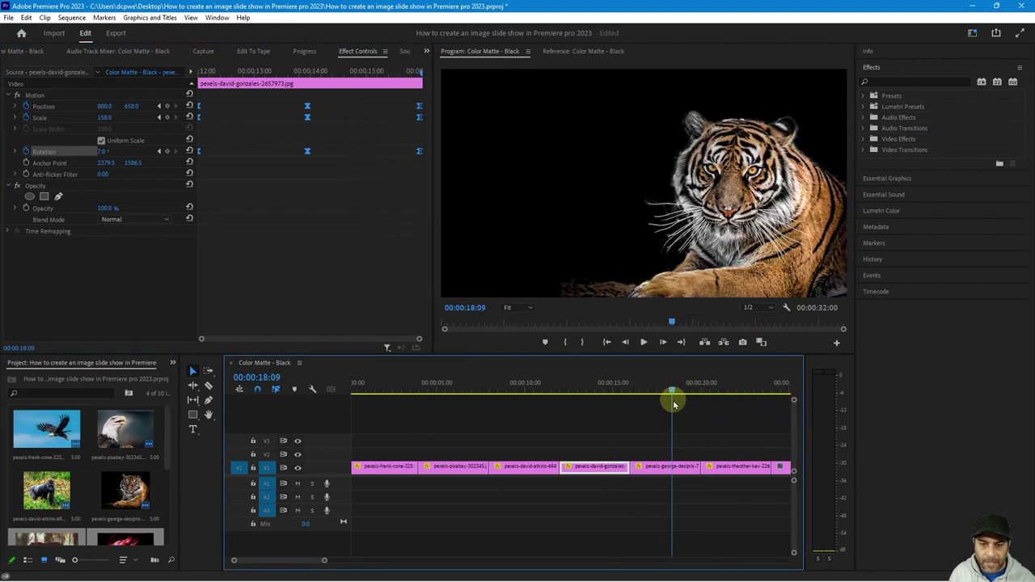
left_click(654, 469)
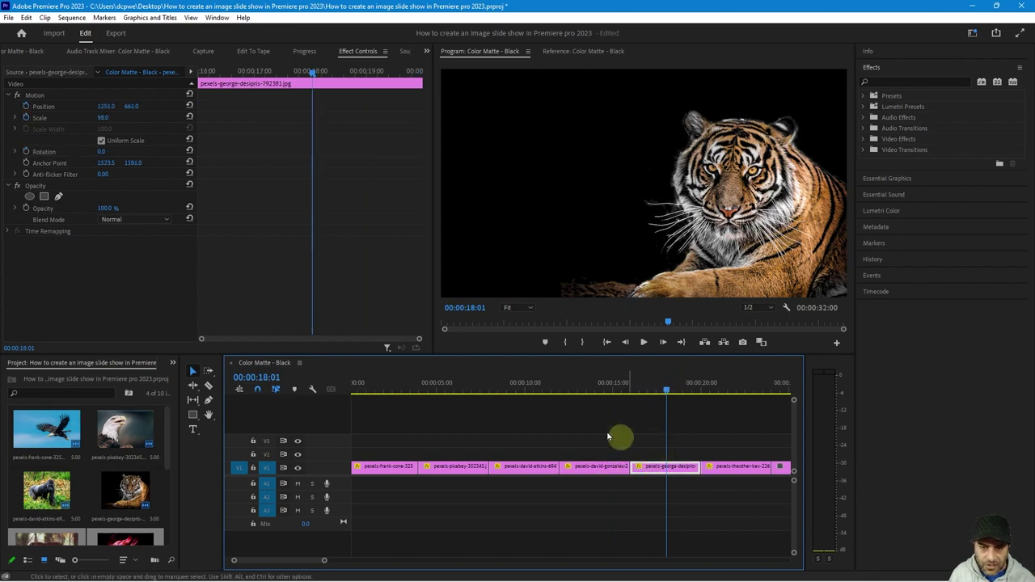
left_click(300, 73)
left_click_drag(301, 73, 179, 67)
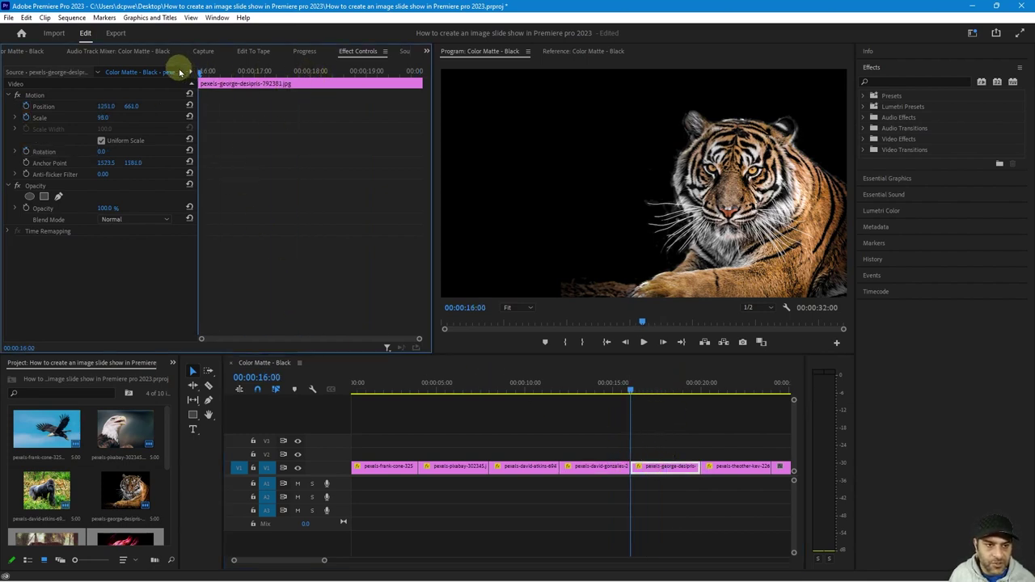
left_click(27, 118)
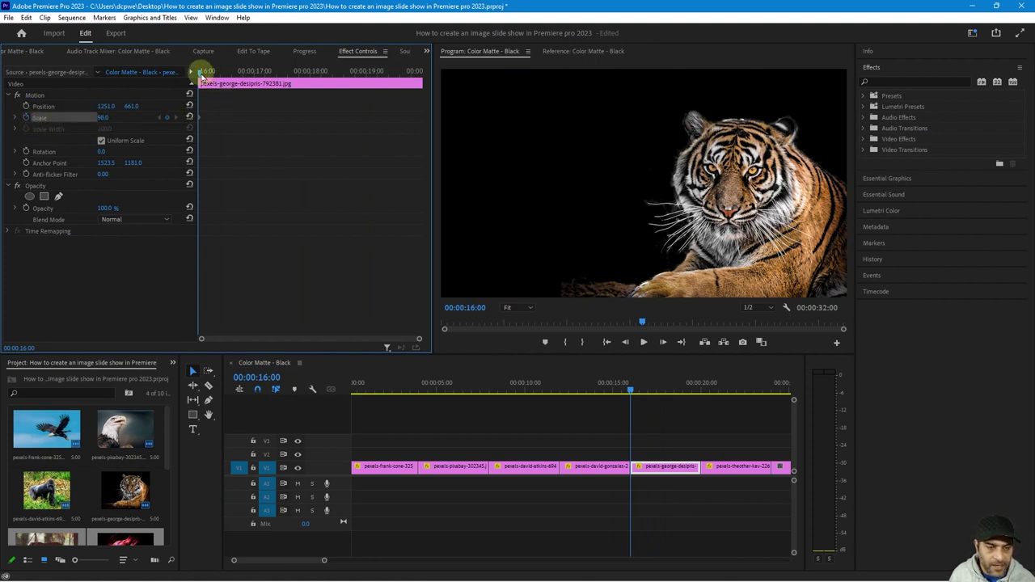
left_click(26, 152)
Add Scale and Rotation keyframes on the tiger slide's last frame, 00:00:19:24
left_click_drag(201, 72, 448, 99)
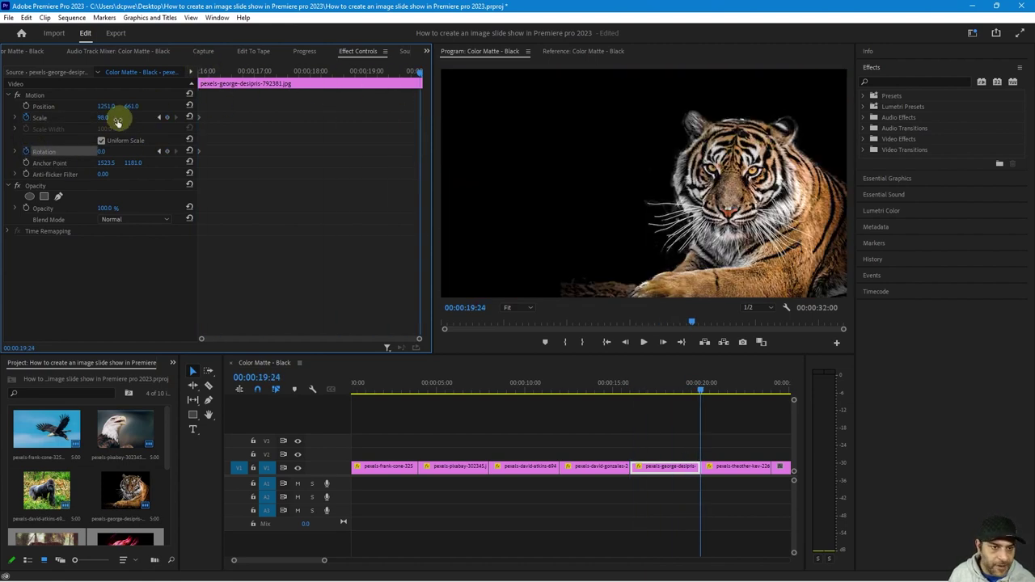
left_click(167, 117)
left_click(167, 151)
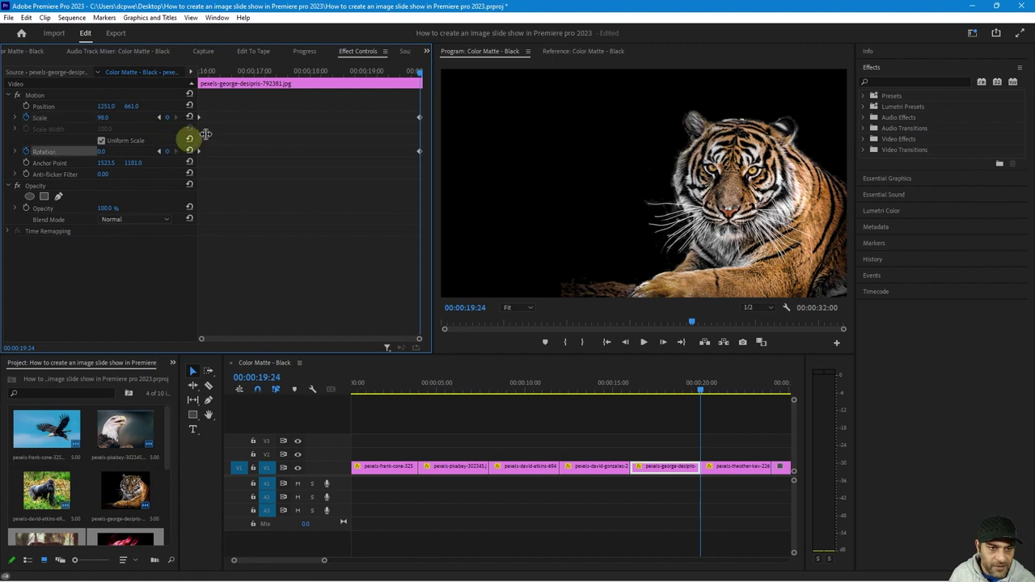
At the tiger slide's starting keyframes, 00:00:16:00, set Rotation to -9° and Scale to 117
left_click_drag(421, 73, 170, 76)
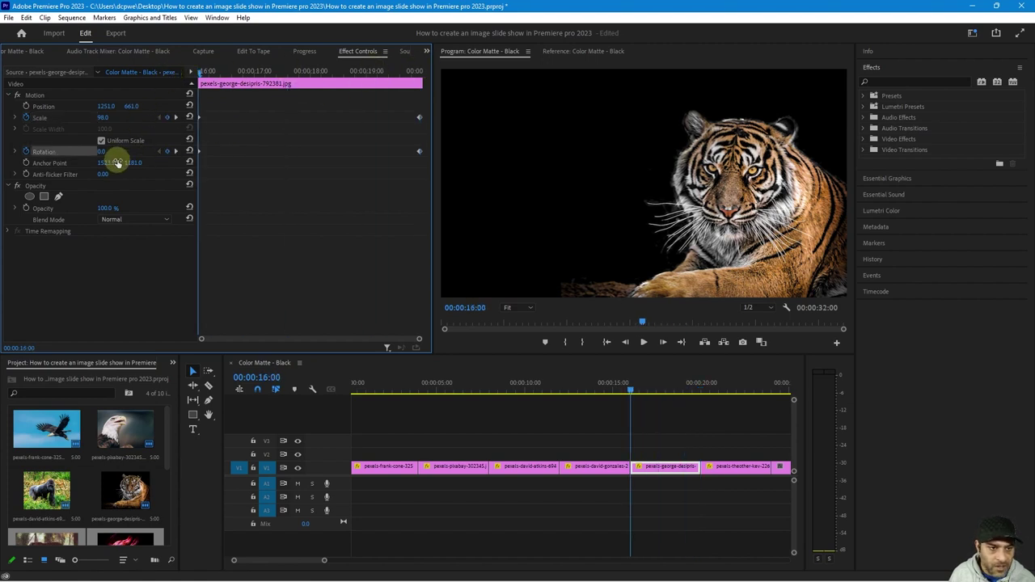
left_click_drag(101, 154, 88, 149)
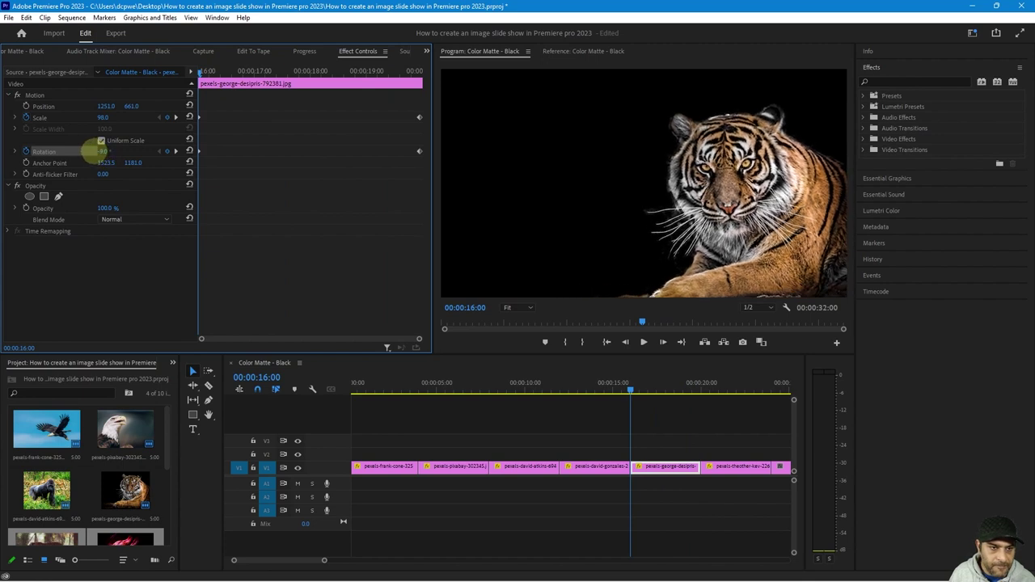
left_click_drag(103, 117, 113, 117)
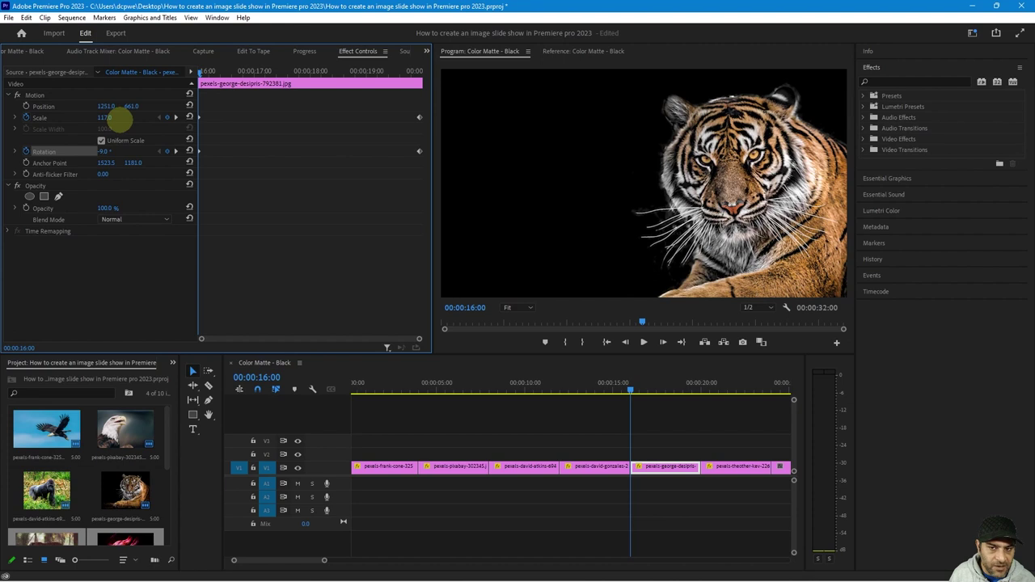
Apply Bezier interpolation to all Scale and Rotation keyframes of the tiger portrait slide
left_click_drag(224, 86, 154, 102)
left_click(53, 119)
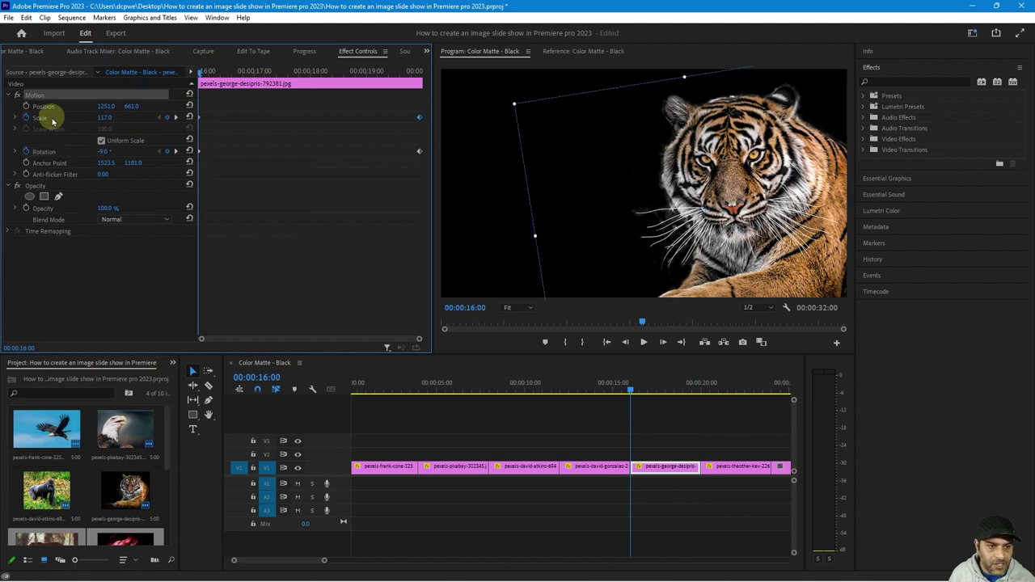
left_click(41, 119)
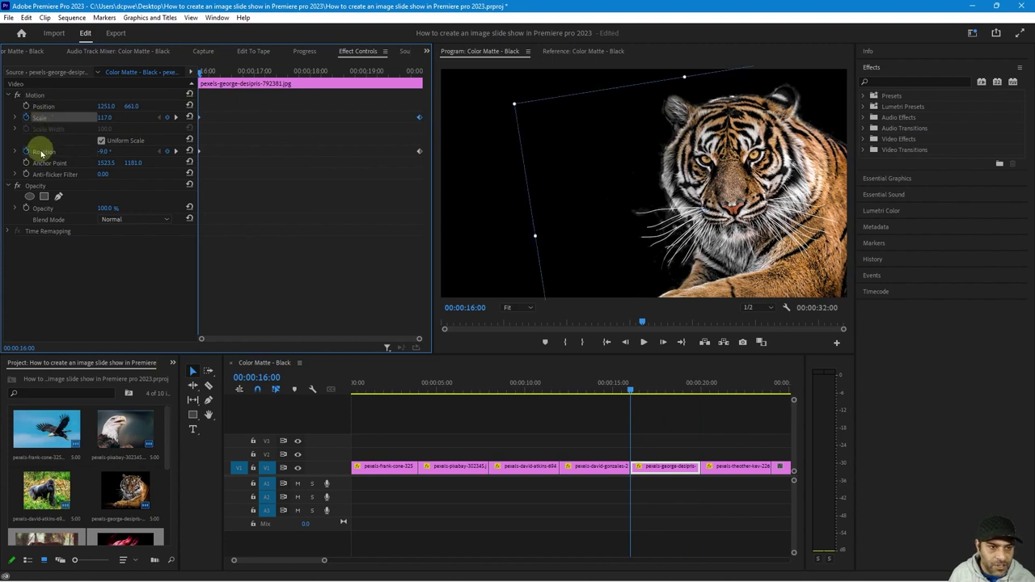
left_click(42, 152)
right_click(419, 153)
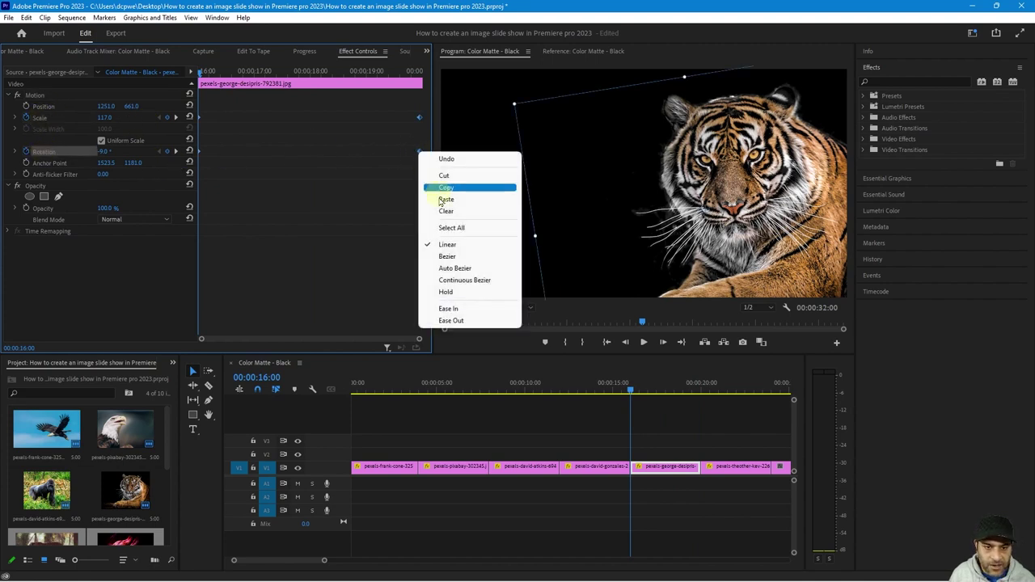
left_click(447, 257)
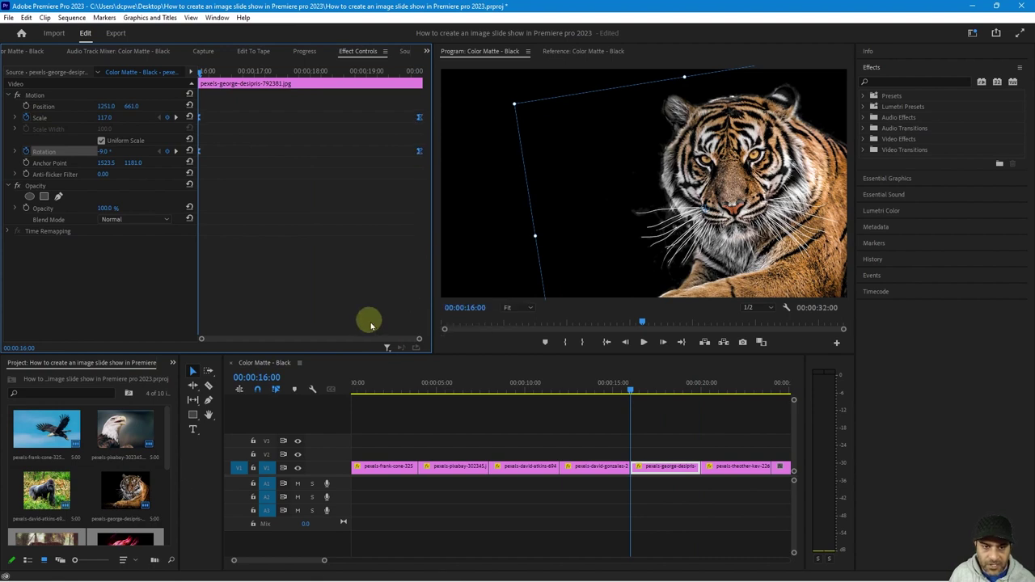
Start Position, Scale and Rotation keyframes on the walking tiger slide at its first frame, 00:00:20:00
scroll(669, 444, "right", 4)
left_click(607, 394)
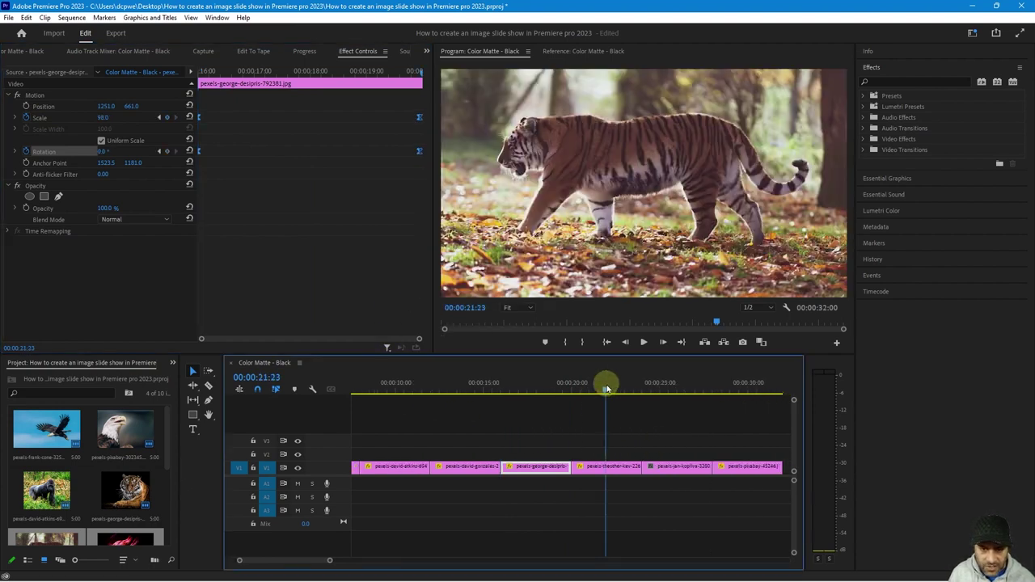
left_click(594, 467)
left_click_drag(310, 73, 154, 76)
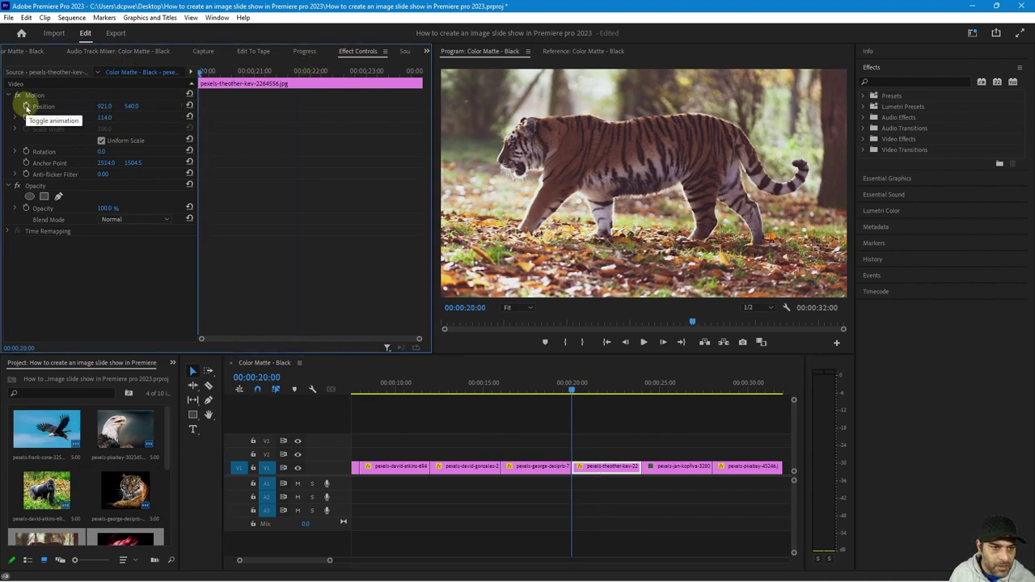
left_click(25, 163)
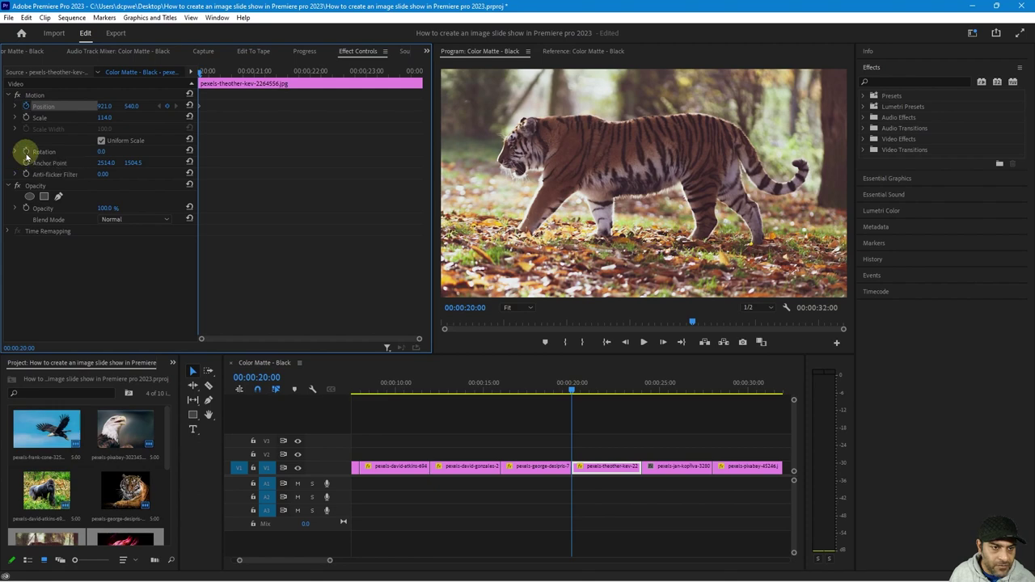
left_click(26, 152)
left_click(26, 118)
Add Position, Scale and Rotation keyframes on the walking tiger slide's last frame, 00:00:23:24
left_click_drag(202, 73, 320, 77)
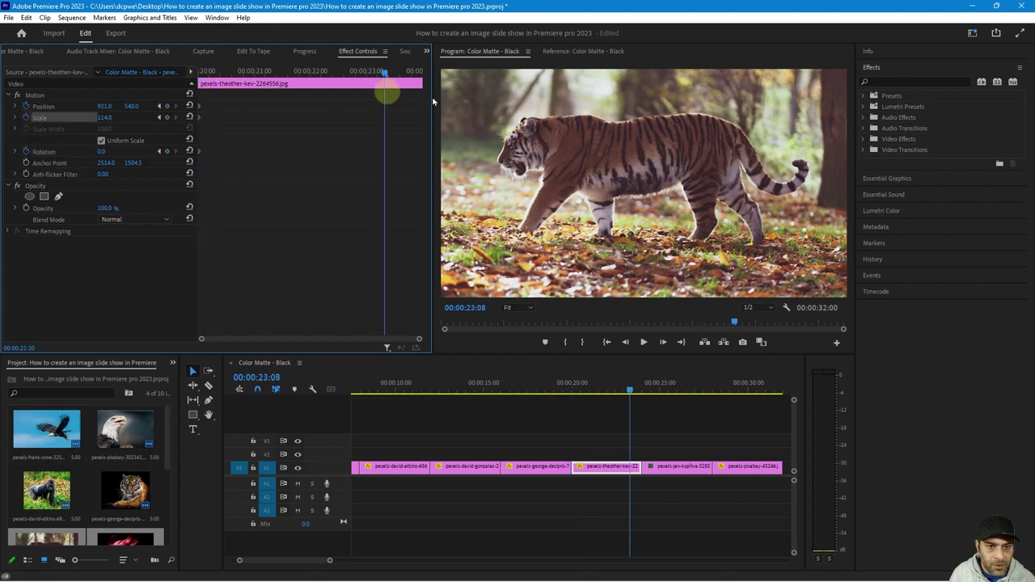
left_click_drag(388, 96, 467, 104)
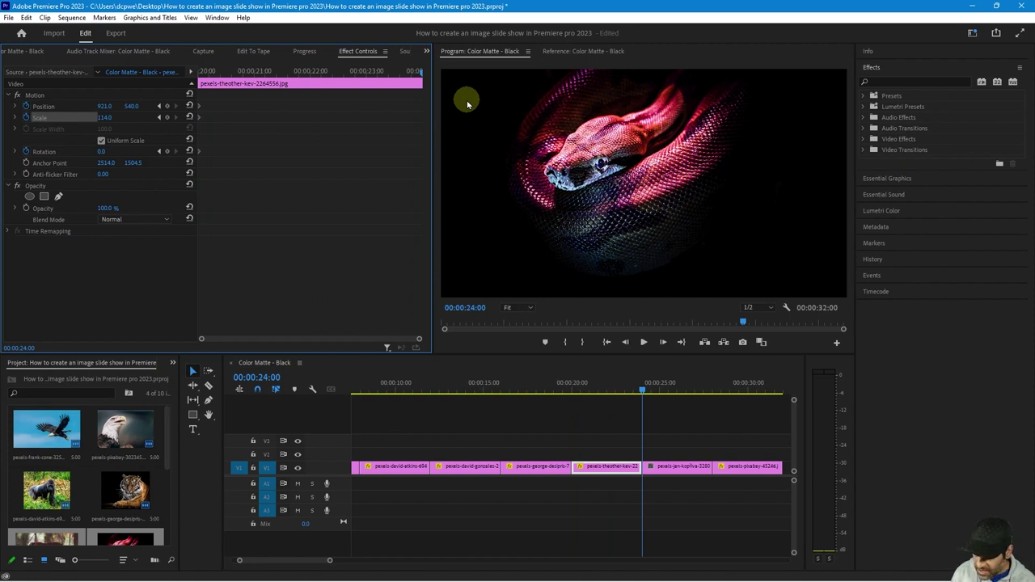
key("Left")
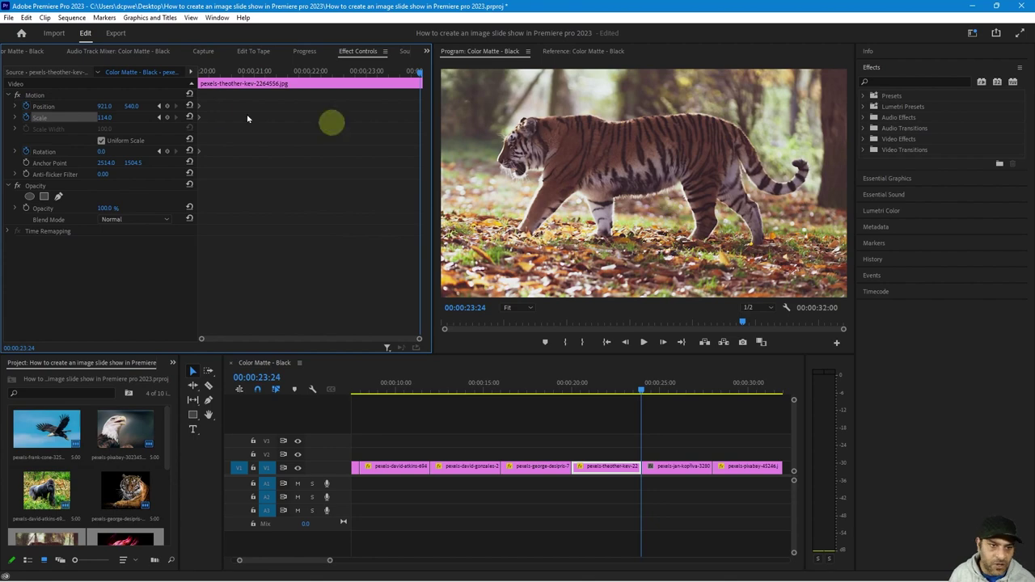
left_click(166, 109)
left_click(167, 118)
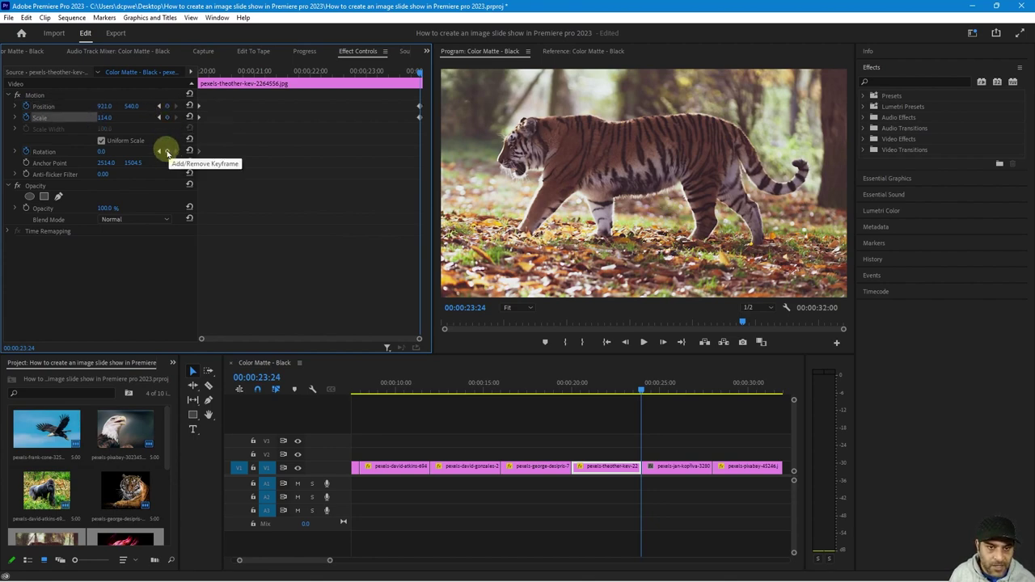
left_click(168, 152)
At 00:00:20:00, set the walking tiger slide's Scale to 127, horizontal Position to 858 and Rotation to 5°, and play it back
left_click_drag(419, 74, 201, 71)
left_click_drag(105, 116, 66, 98)
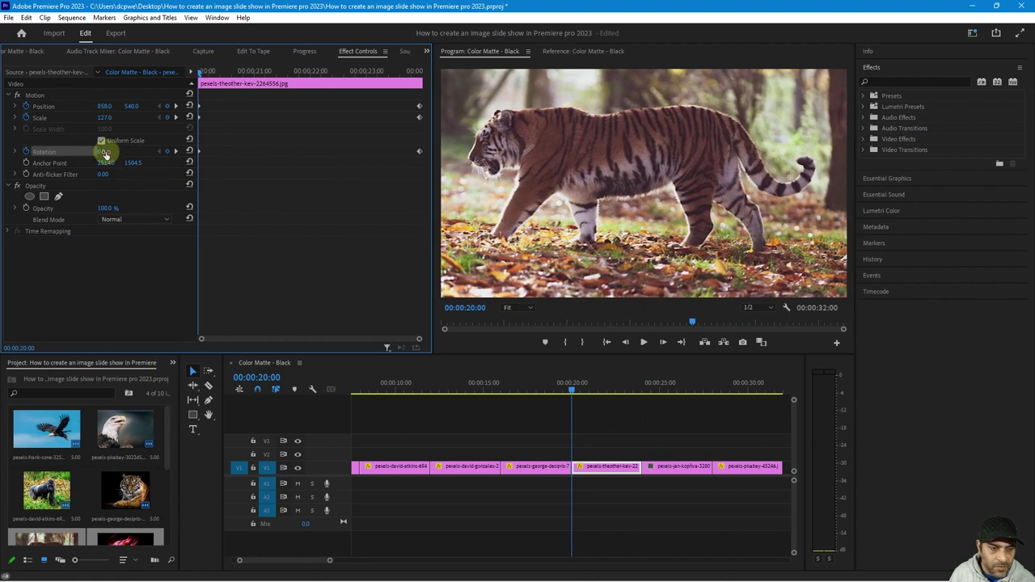
left_click_drag(105, 150, 112, 150)
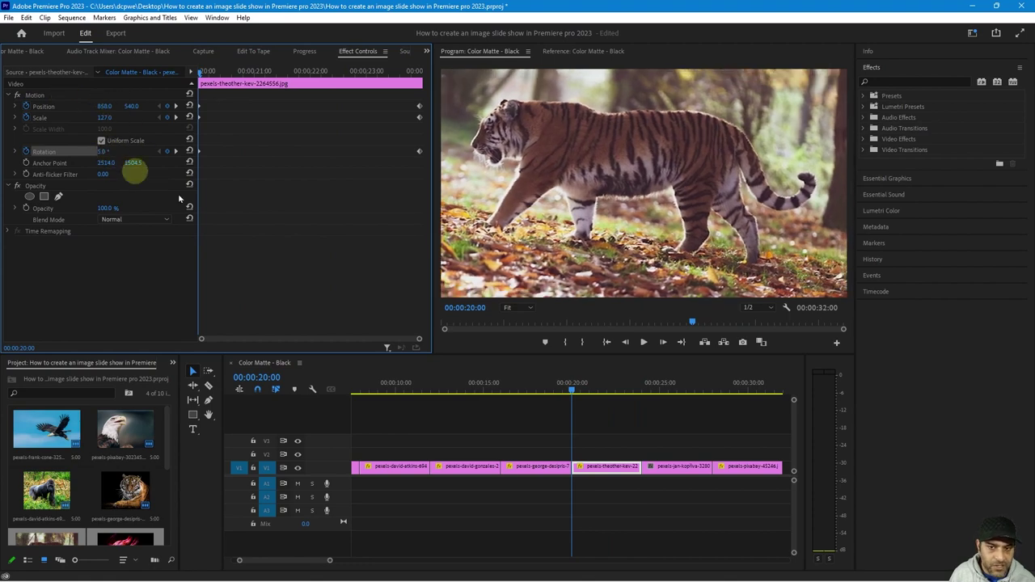
left_click(561, 387)
key("space")
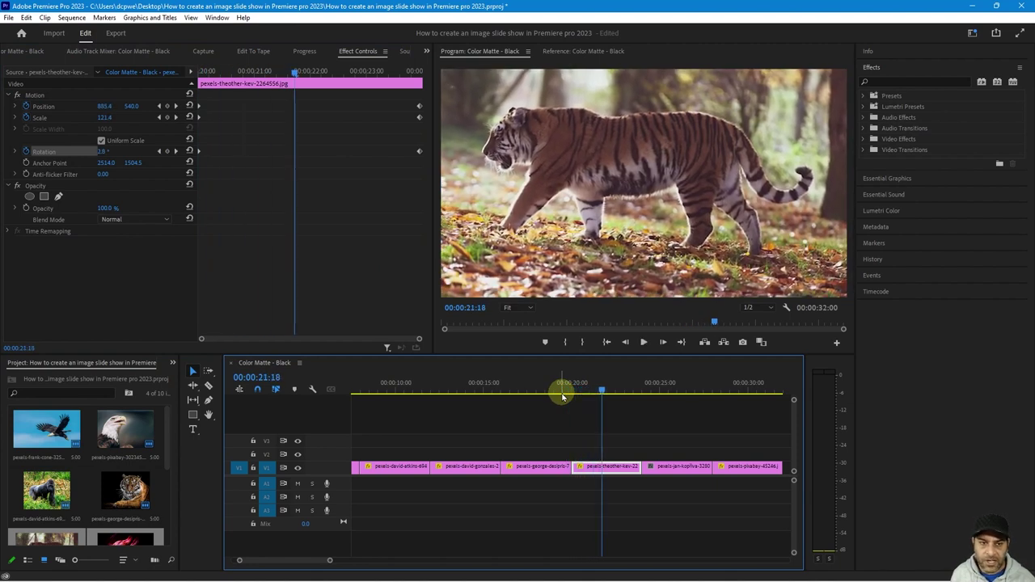
Apply Bezier temporal interpolation to all Position, Scale and Rotation keyframes of the walking tiger slide
left_click(38, 96)
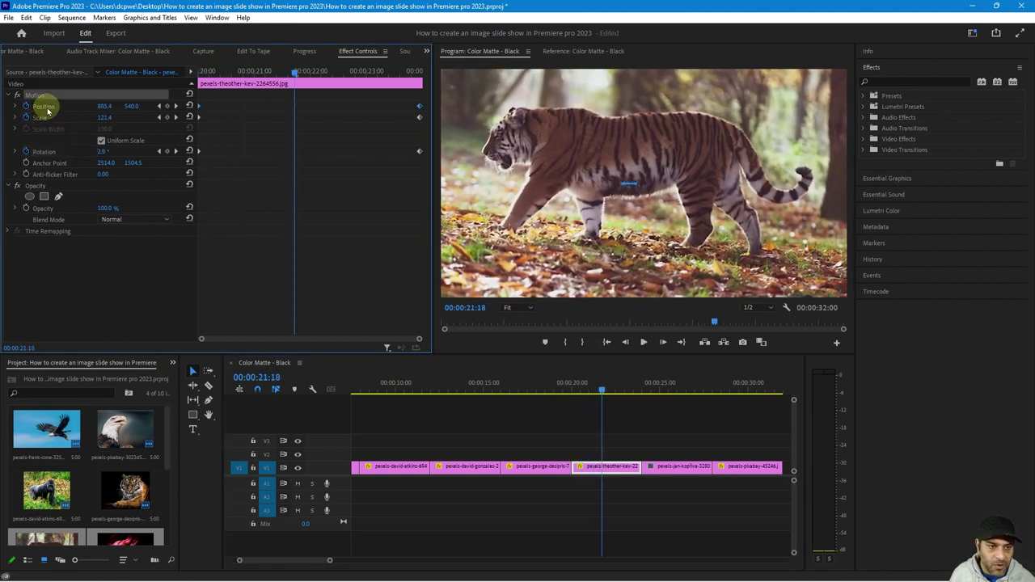
left_click(51, 110)
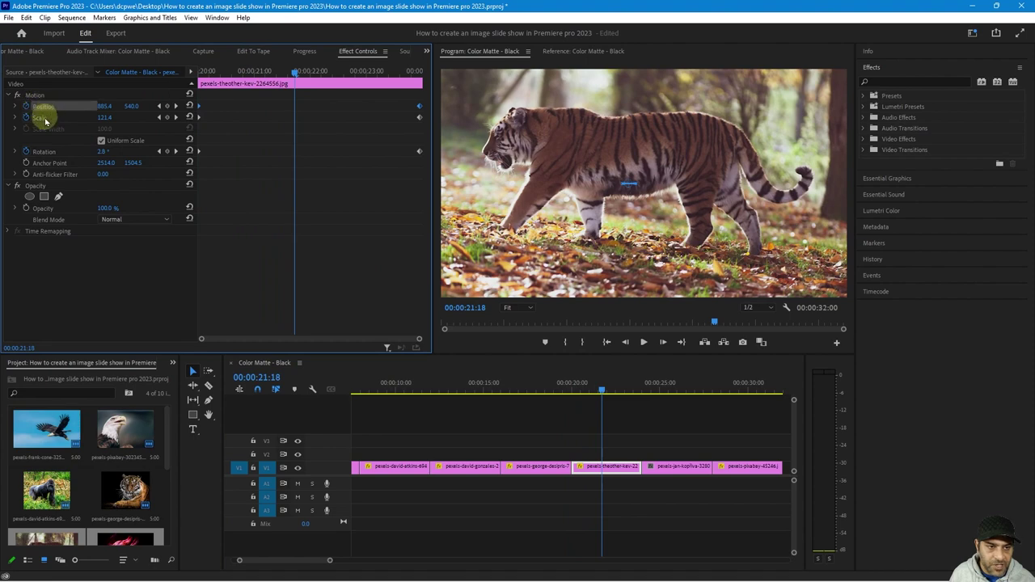
left_click(38, 118)
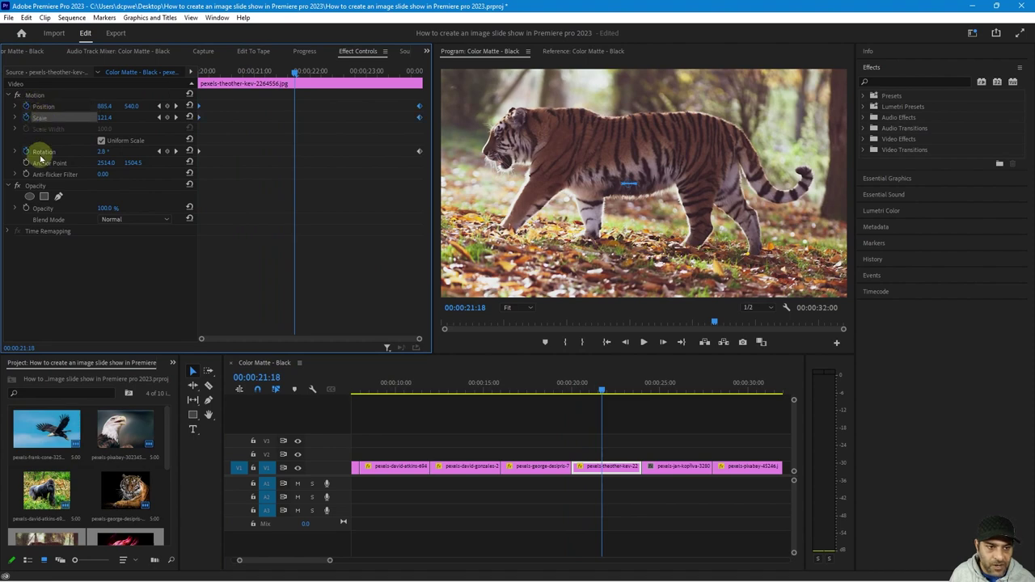
left_click(42, 152)
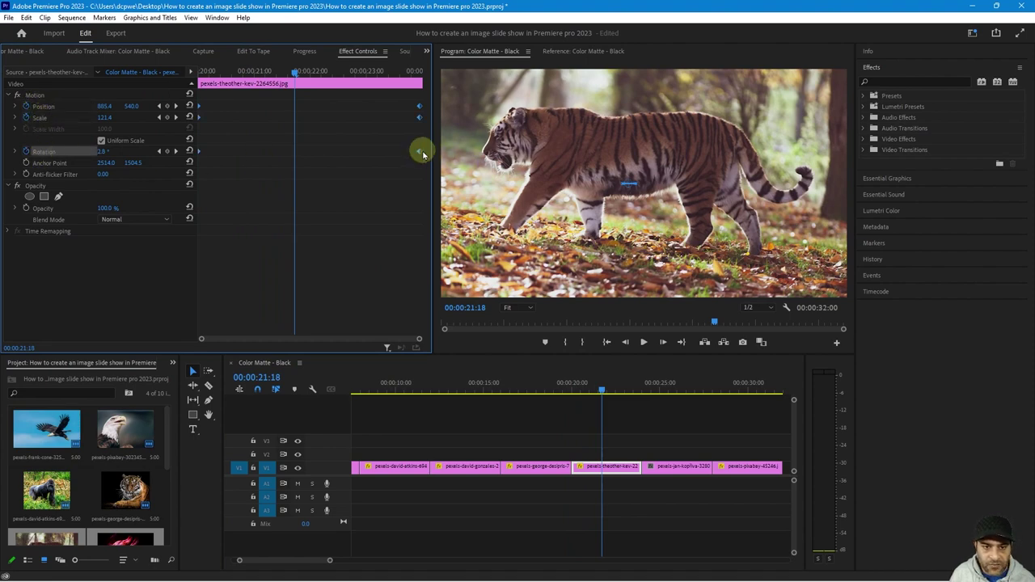
right_click(422, 154)
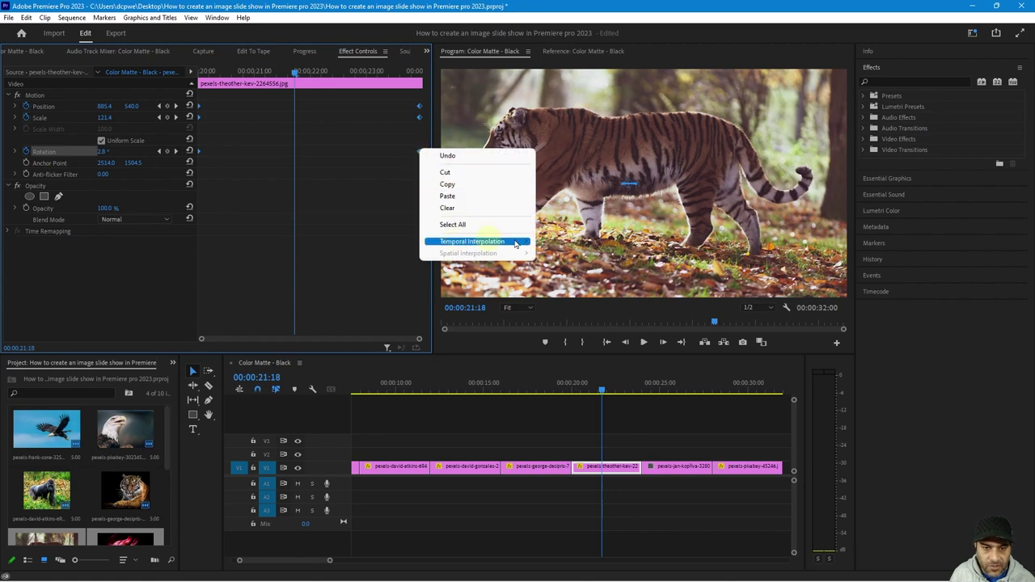
mouse_move(483, 245)
left_click(577, 257)
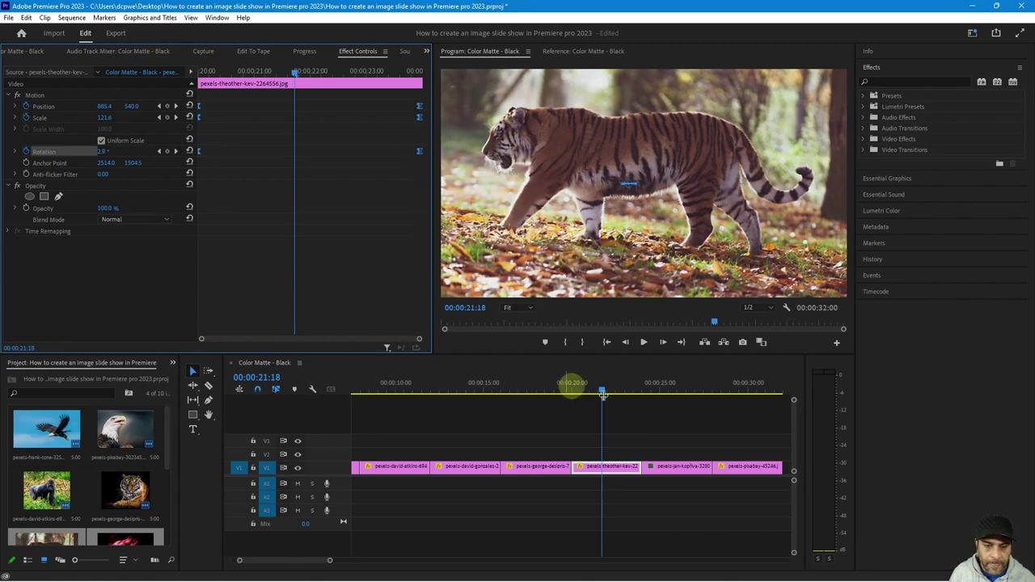
Start Position, Scale and Rotation keyframes on the snake slide at its first frame, 00:00:24:00
scroll(655, 406, "down", 4)
left_click(557, 389)
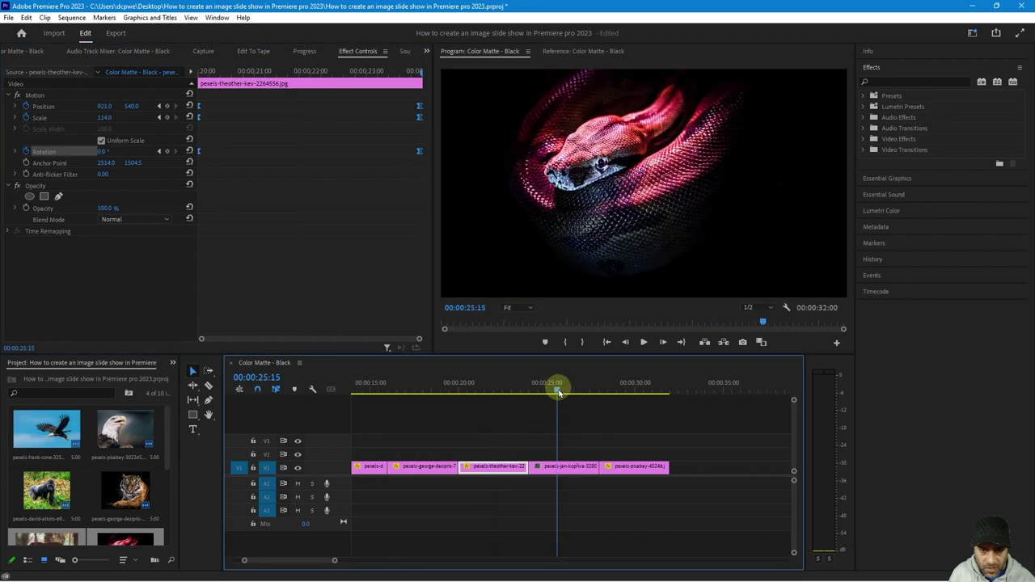
left_click(577, 467)
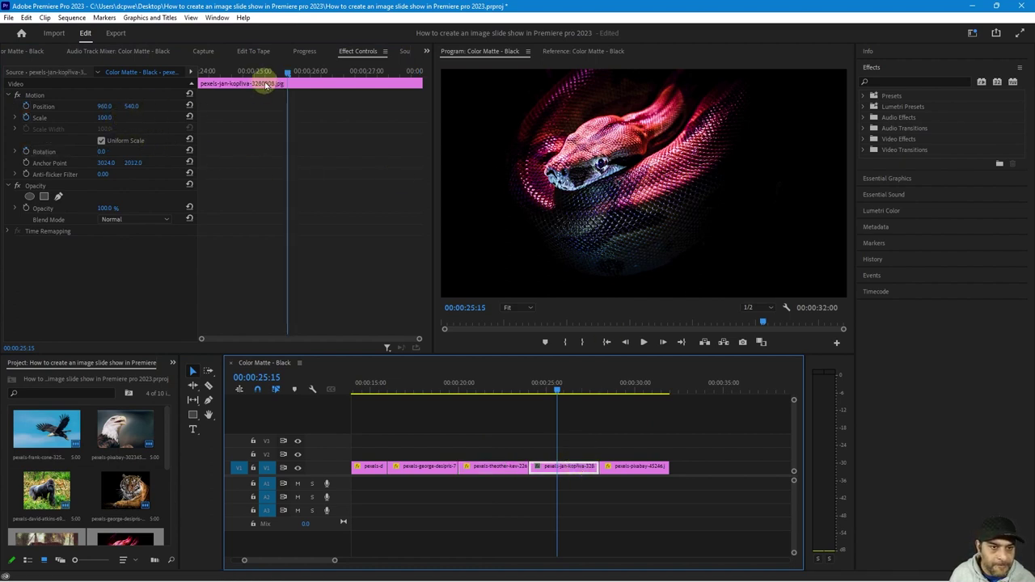
left_click_drag(284, 71, 169, 70)
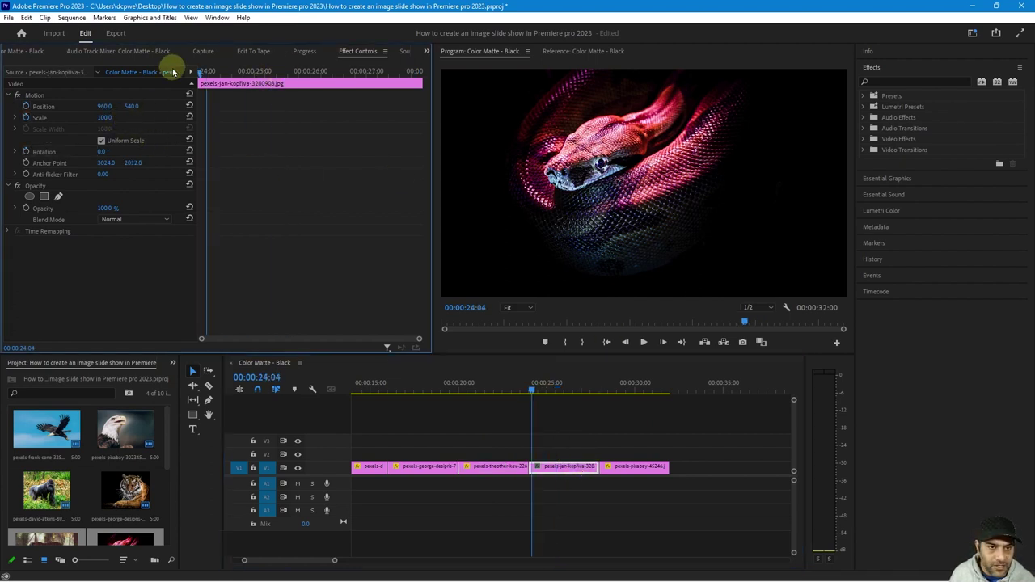
left_click(26, 106)
left_click(26, 118)
left_click(26, 152)
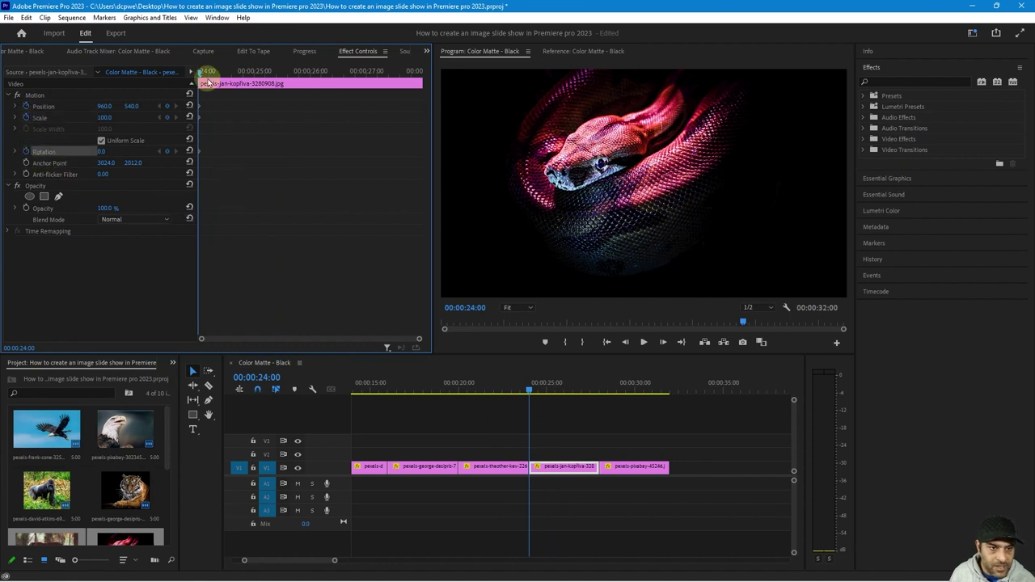
Add Position, Scale and Rotation keyframes on the snake slide's last frame, 00:00:27:24, and return to its first frame
left_click_drag(200, 73, 429, 97)
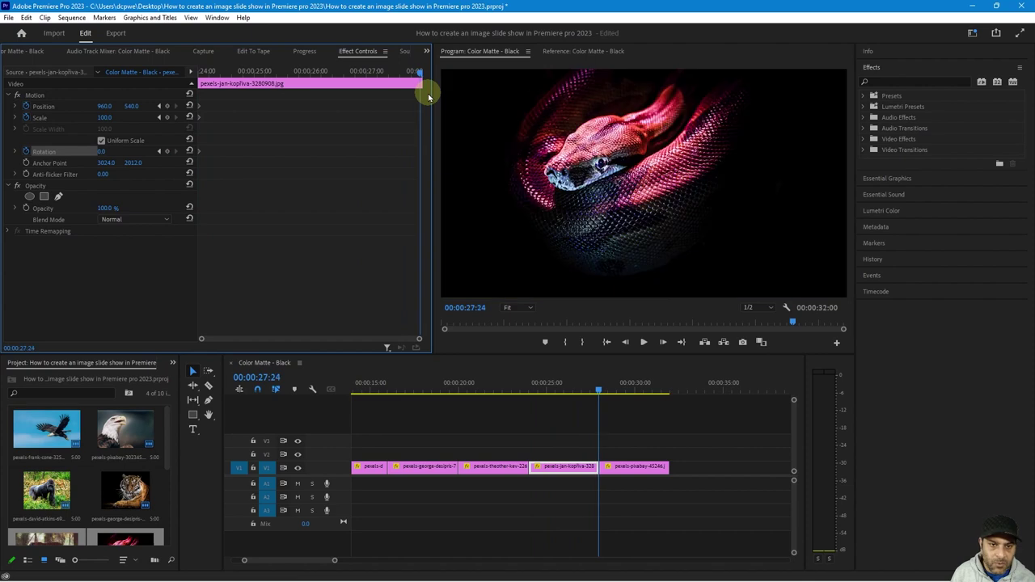
left_click(167, 106)
left_click(168, 117)
left_click(168, 151)
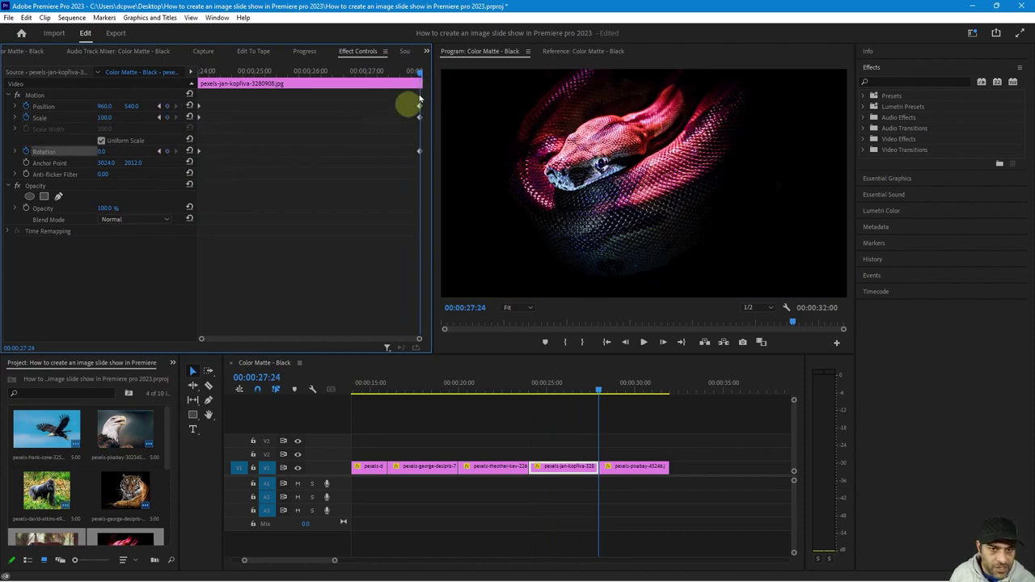
left_click_drag(419, 73, 157, 73)
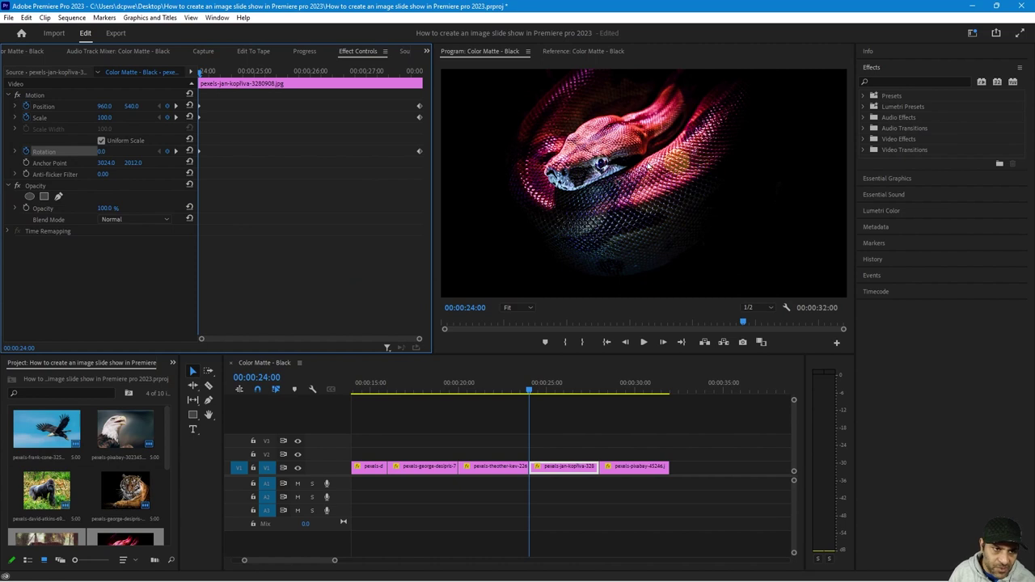
Try keyframing the snake slide's Opacity at 00:00:24:00 and remove the Opacity keyframes again
left_click(26, 211)
left_click_drag(99, 211, 182, 220)
left_click(112, 208)
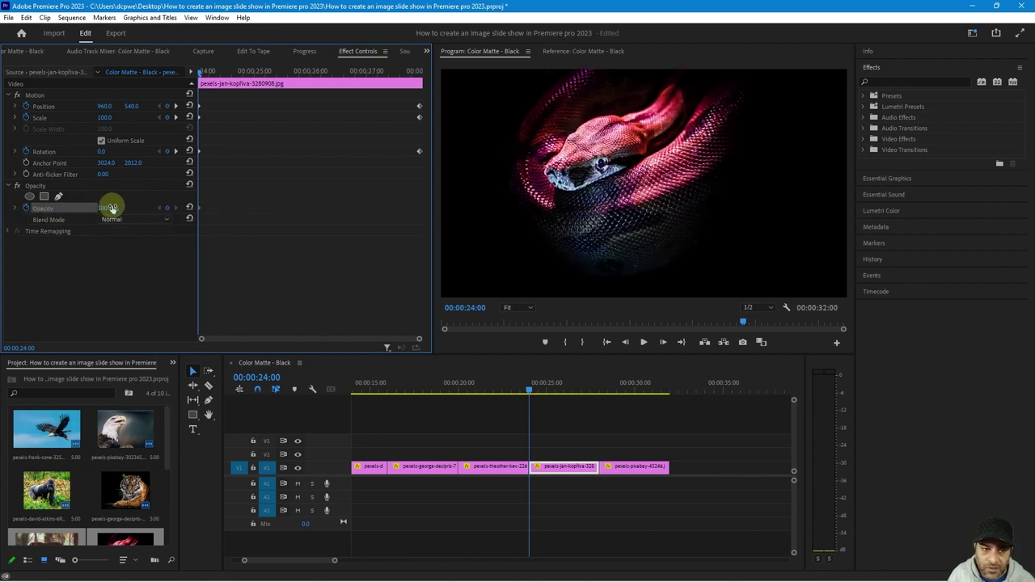
left_click(27, 208)
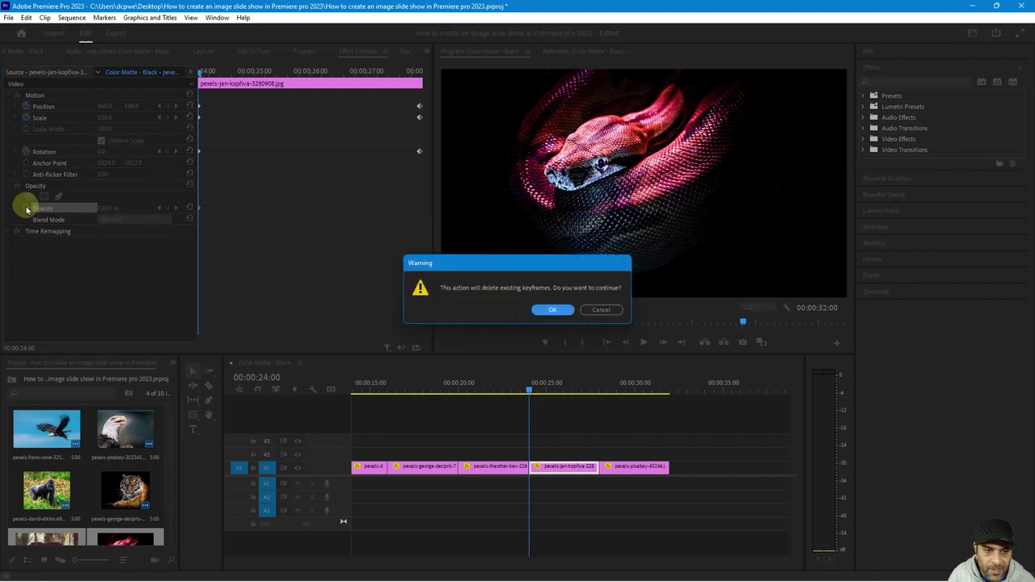
left_click(552, 311)
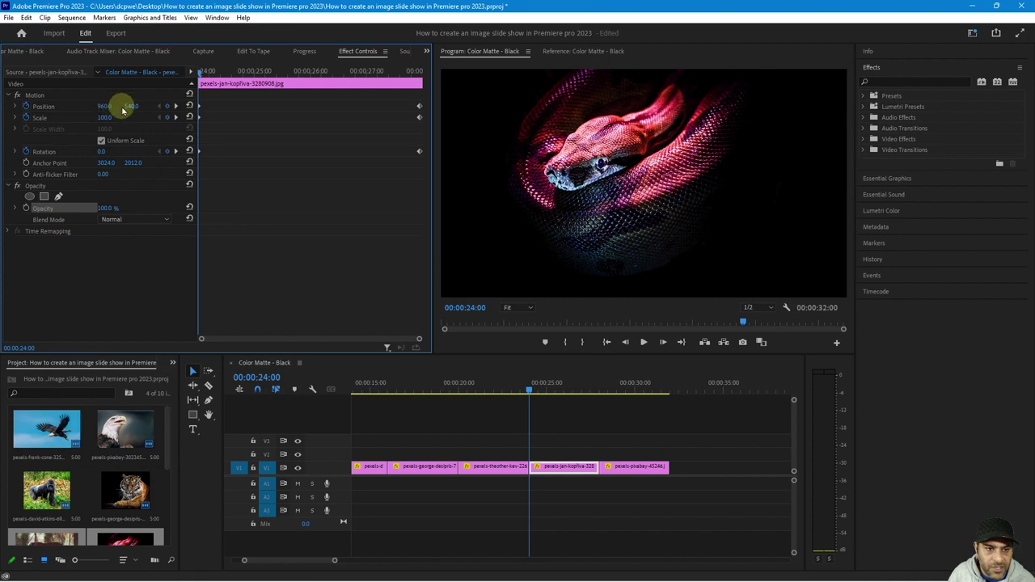
At 00:00:24:00, set the snake slide's Scale to 120, Position to 1042, 618 and Rotation to -4°, and preview the motion
left_click_drag(104, 117, 199, 130)
left_click_drag(99, 107, 187, 141)
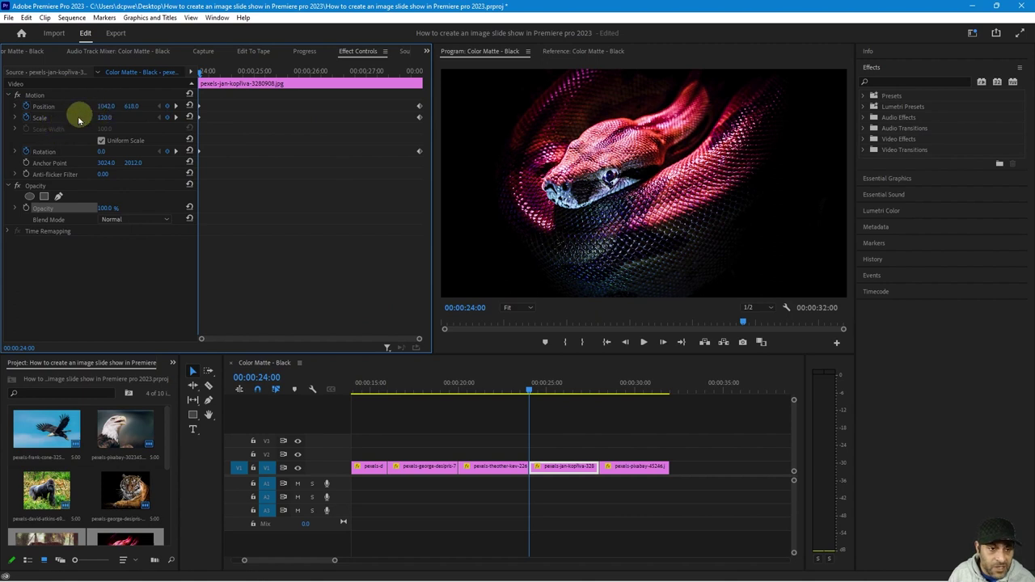
left_click(56, 154)
left_click_drag(101, 151, 100, 148)
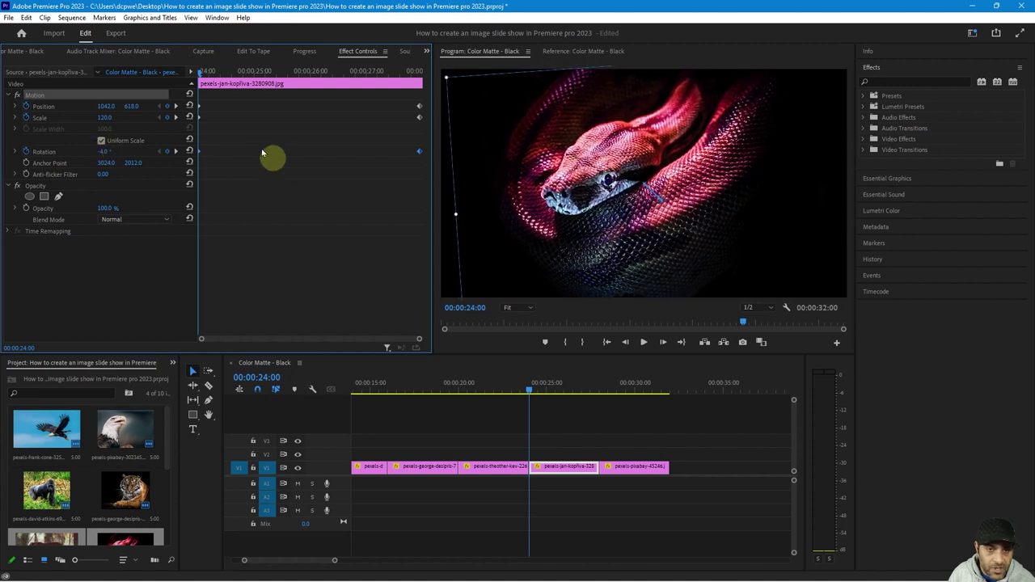
mouse_move(201, 73)
left_mouse_down()
mouse_move(429, 92)
mouse_move(202, 90)
left_mouse_up()
Set all Position, Scale and Rotation keyframes of the red snake slide to Bezier temporal interpolation
left_click(159, 106)
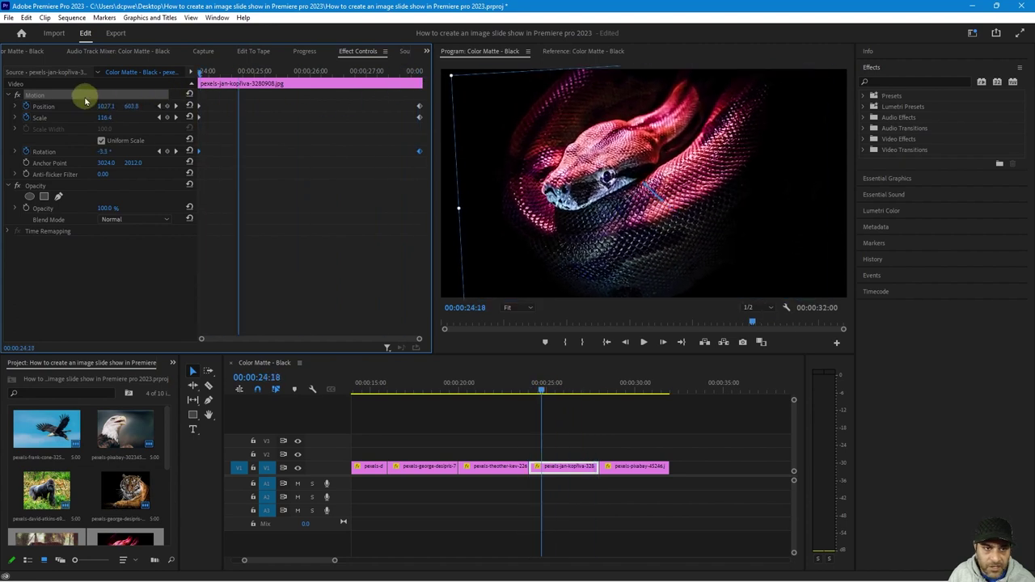
left_click(41, 120)
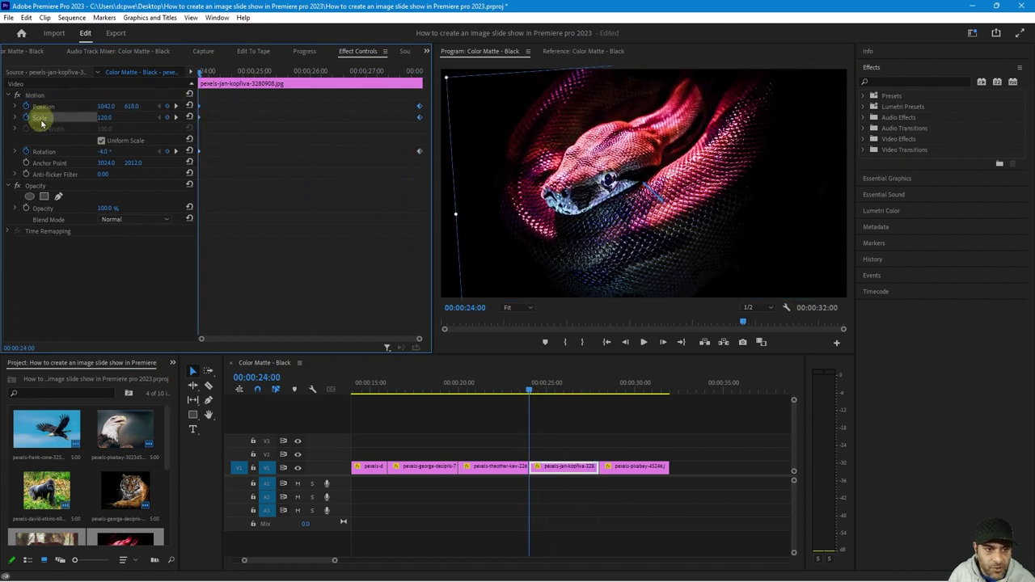
left_click(40, 154)
left_click(45, 152)
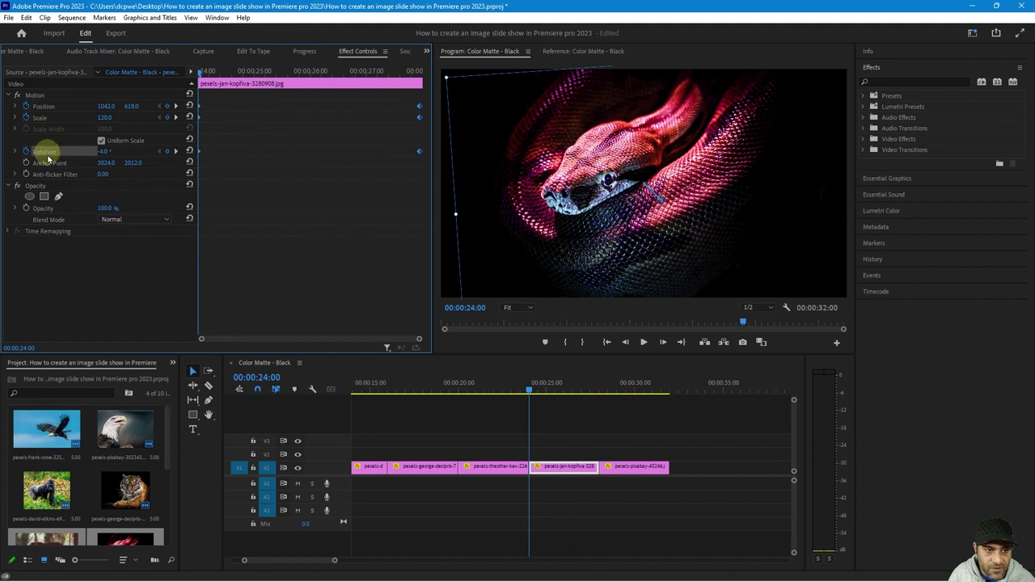
right_click(420, 111)
mouse_move(443, 201)
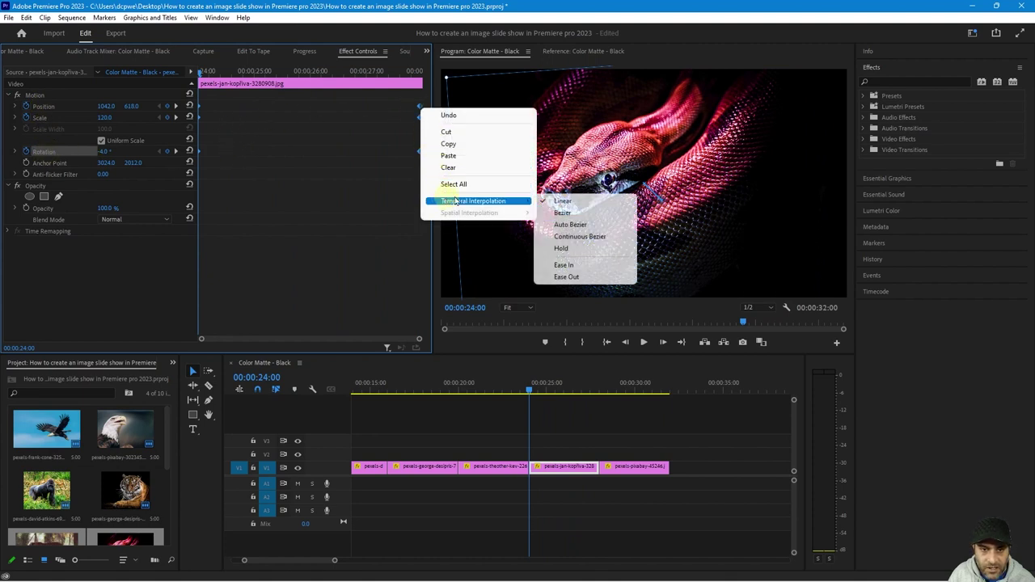
left_click(570, 217)
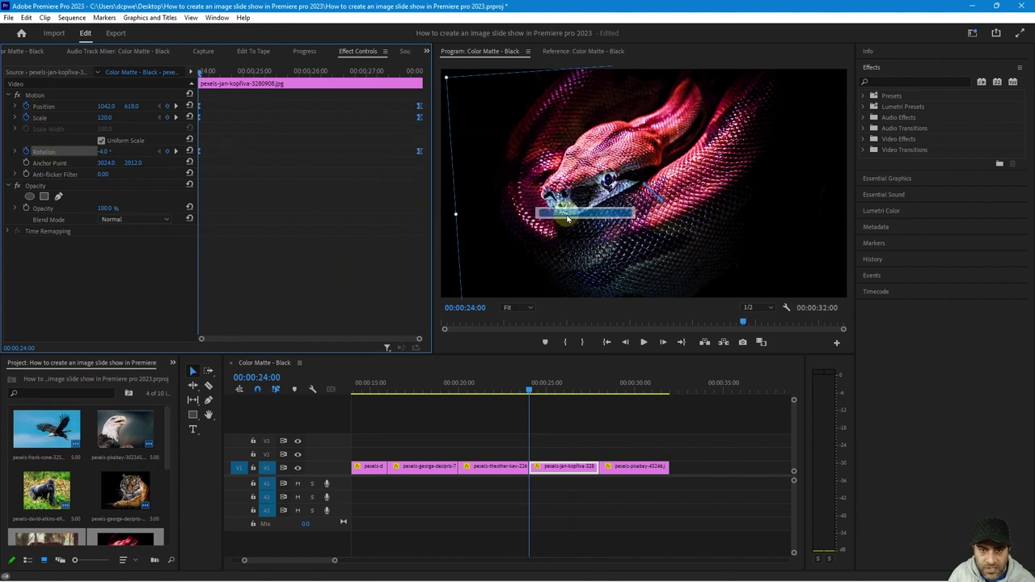
Start Position, Scale and Rotation keyframes on the green snake slide at its first frame, 00:00:28:00
left_click(629, 386)
left_click(629, 467)
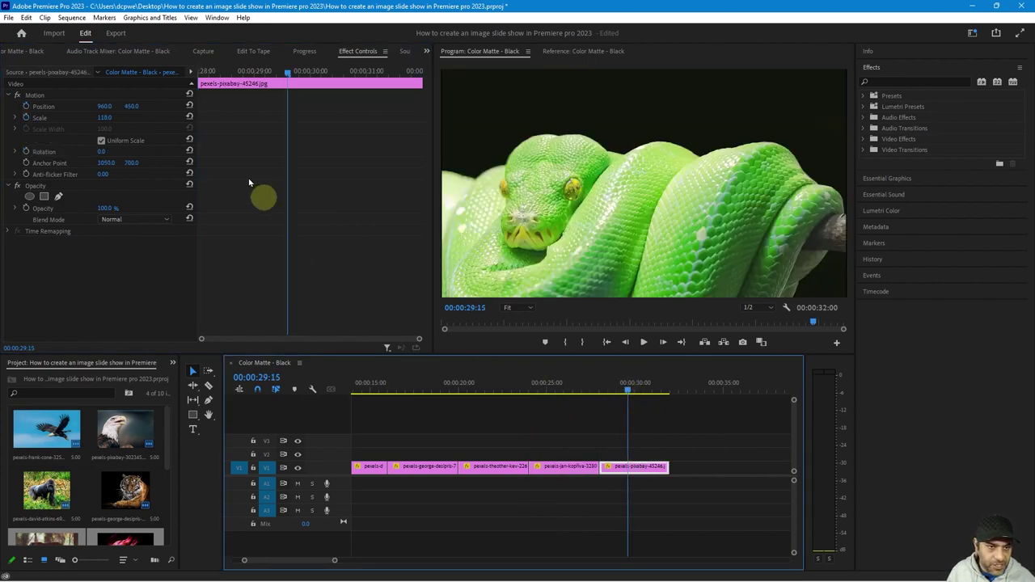
left_click_drag(287, 69, 177, 71)
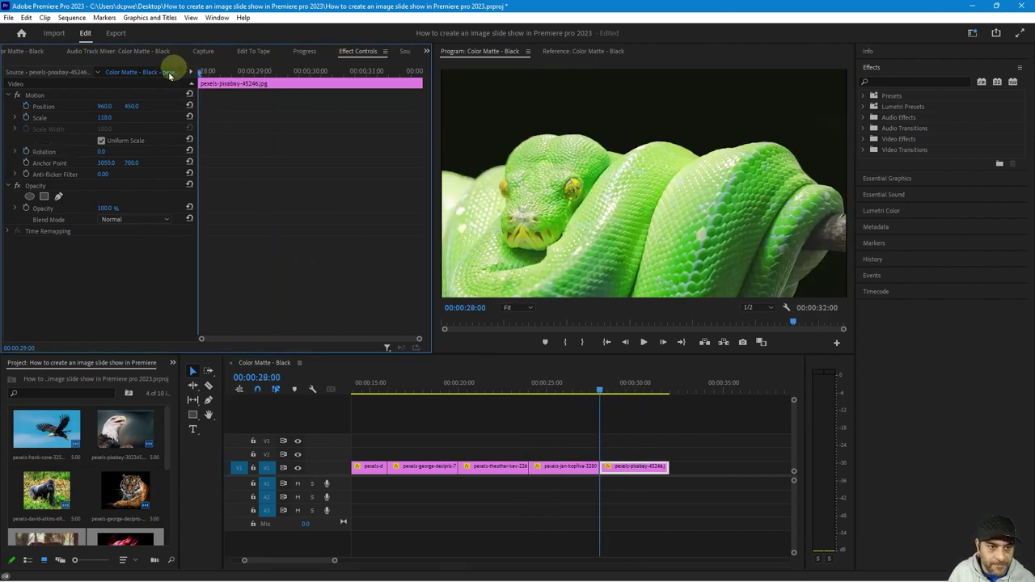
left_click(26, 107)
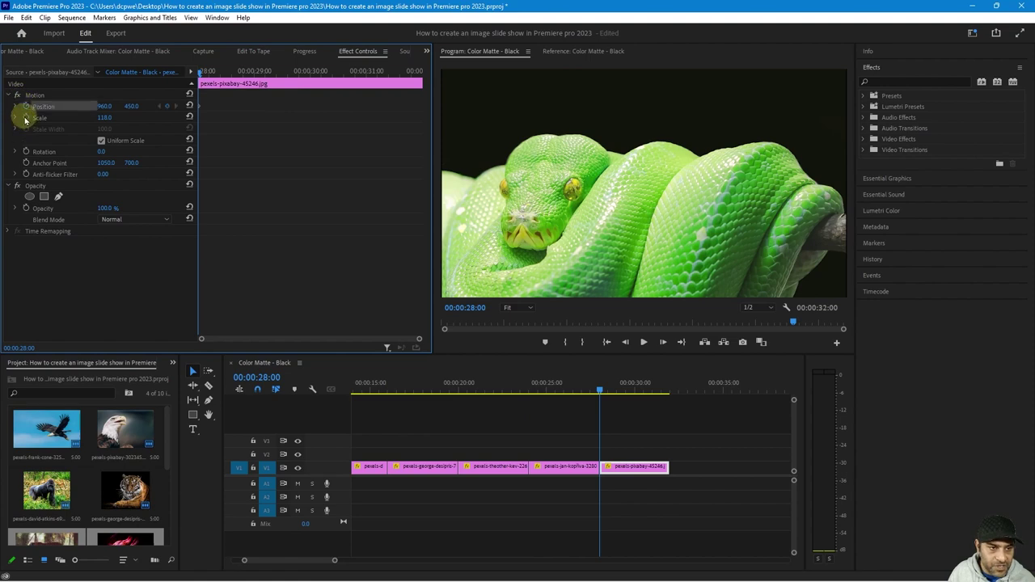
left_click(26, 117)
left_click(26, 152)
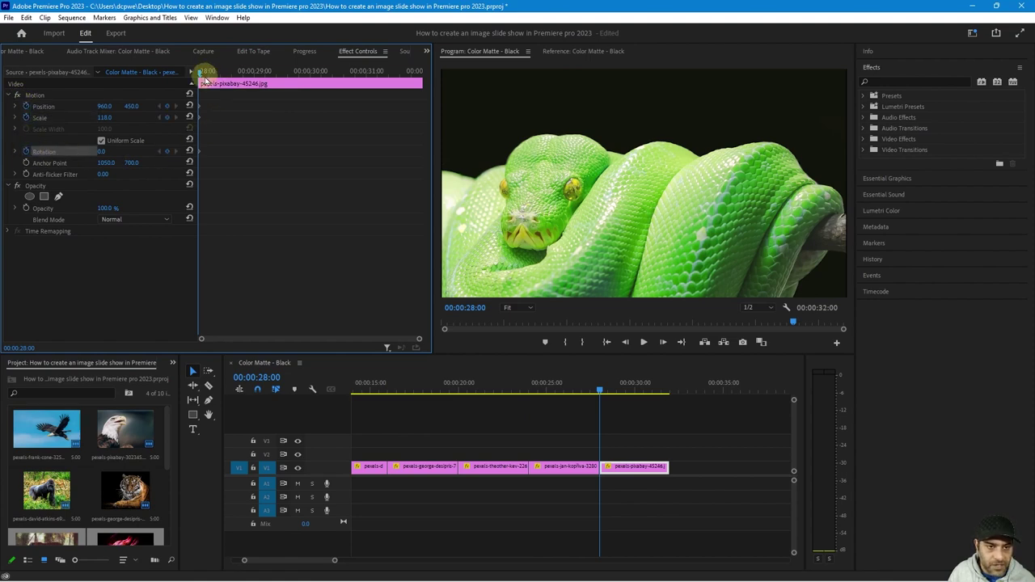
Add Position, Scale and Rotation keyframes on the green snake slide's last frame, 00:00:31:24
left_click_drag(200, 73, 475, 81)
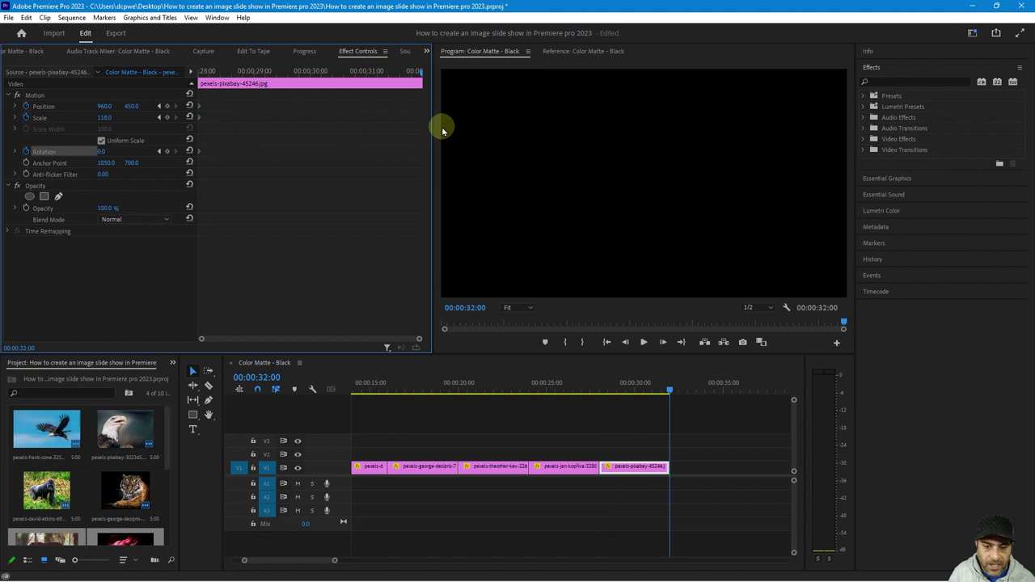
left_click(167, 106)
left_click(168, 117)
left_click(167, 151)
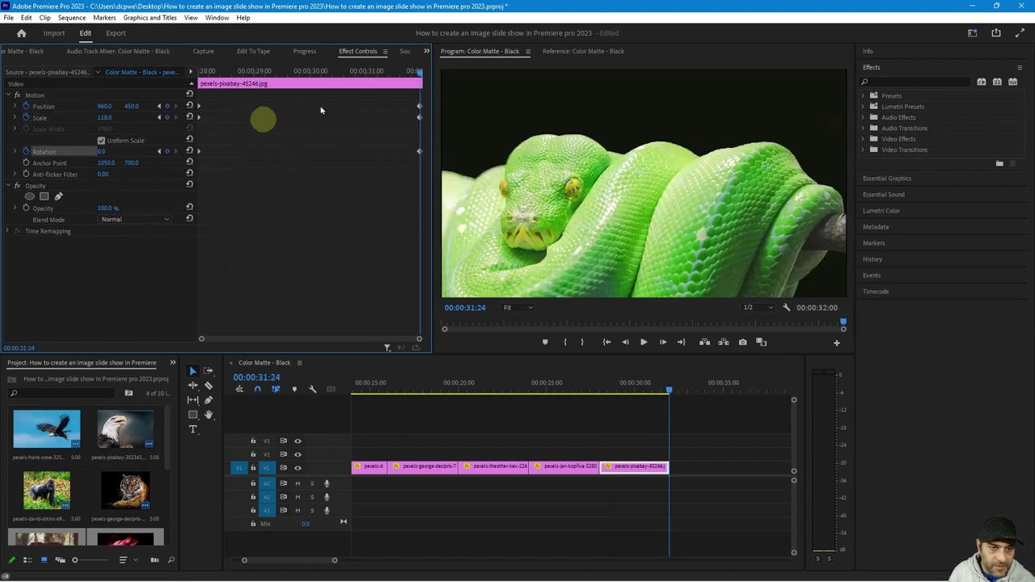
At 00:00:28:00, set the green snake slide's Scale to 156, Position to 1103, 367 and Rotation to 7°
left_click_drag(419, 76, 167, 73)
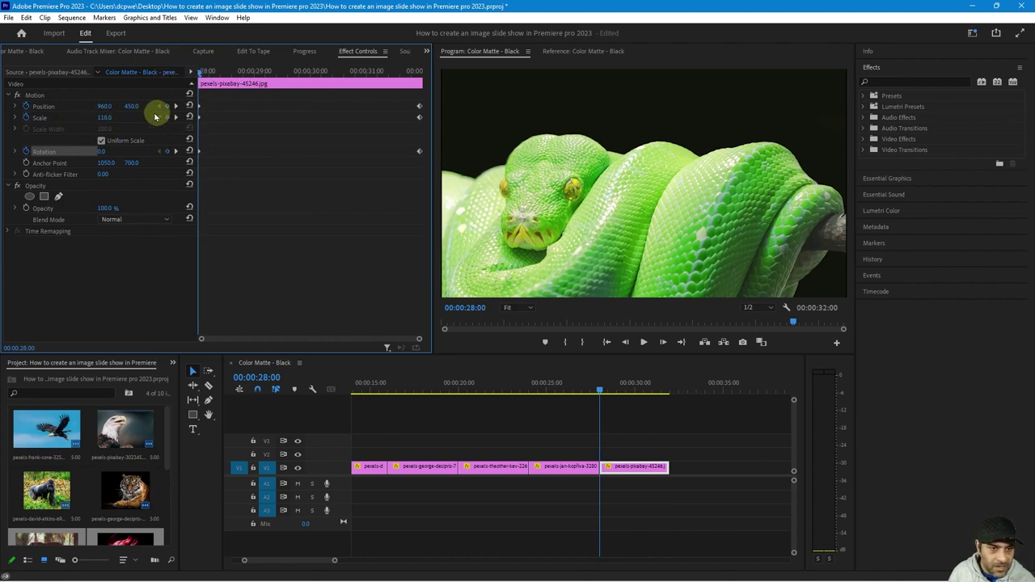
mouse_move(107, 118)
left_mouse_down()
mouse_move(143, 102)
mouse_move(30, 98)
mouse_move(92, 108)
left_mouse_up()
left_click_drag(101, 152, 202, 125)
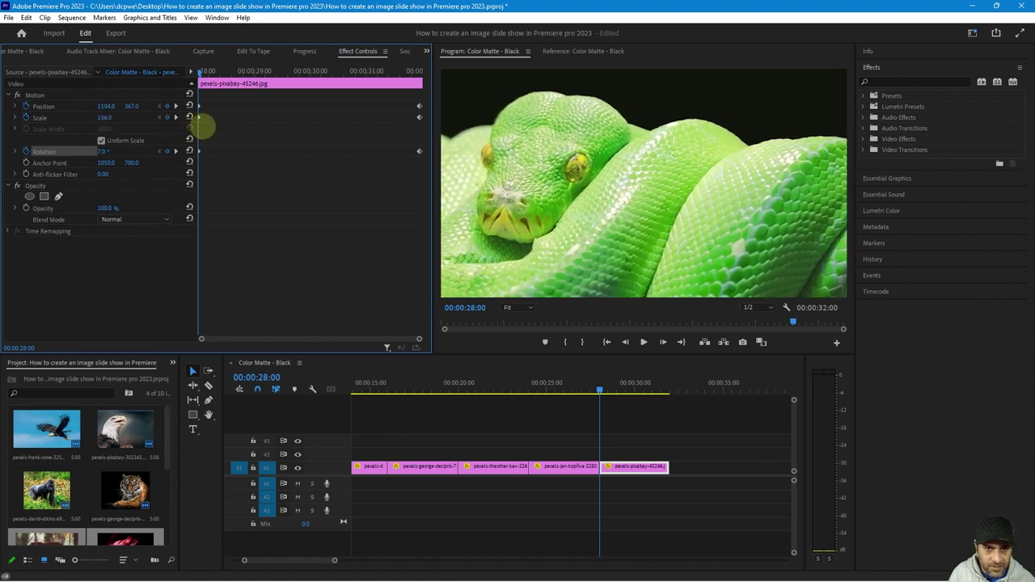
Return to the start of the sequence and save the project
left_click_drag(600, 391, 73, 429)
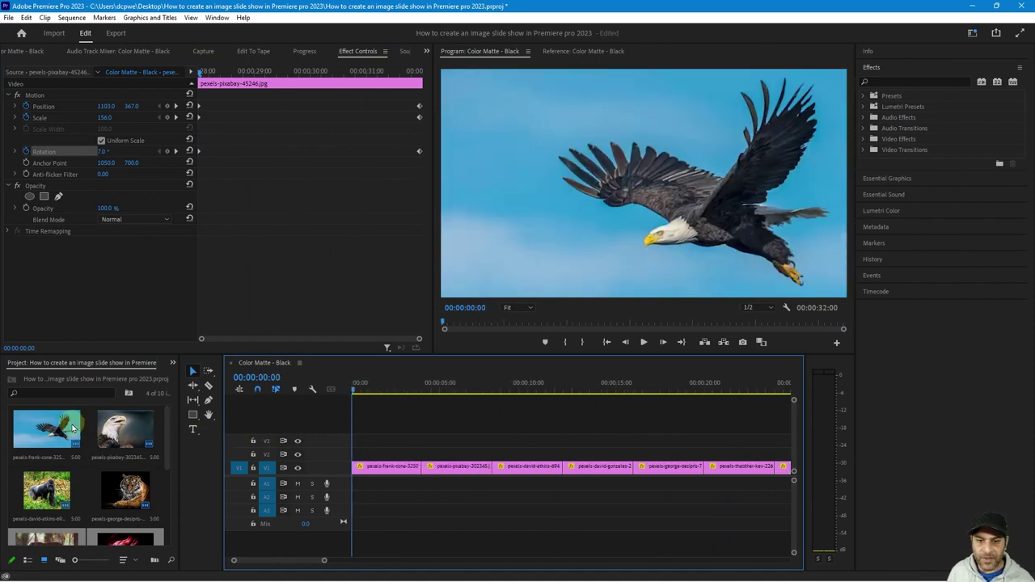
left_click_drag(358, 438, 326, 432)
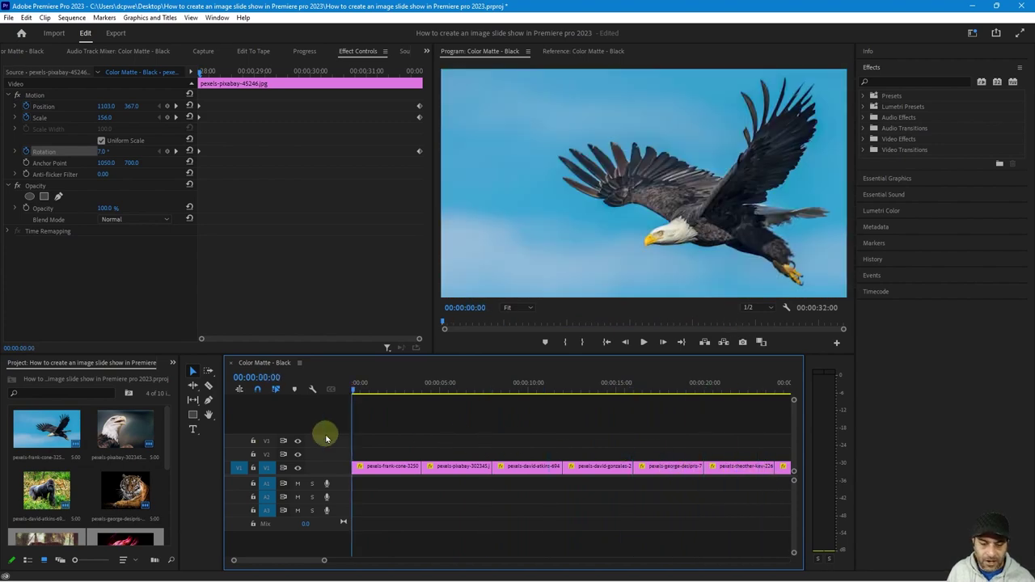
key("ctrl+s")
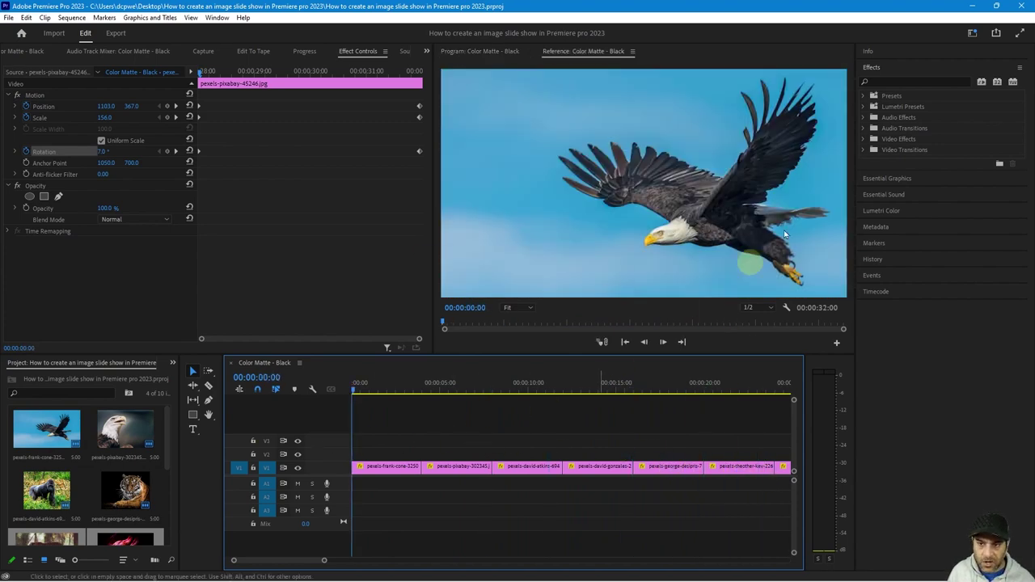
Find Cross Dissolve among the video transitions and apply it to the start of the first eagle slide
left_click(863, 151)
left_click(891, 184)
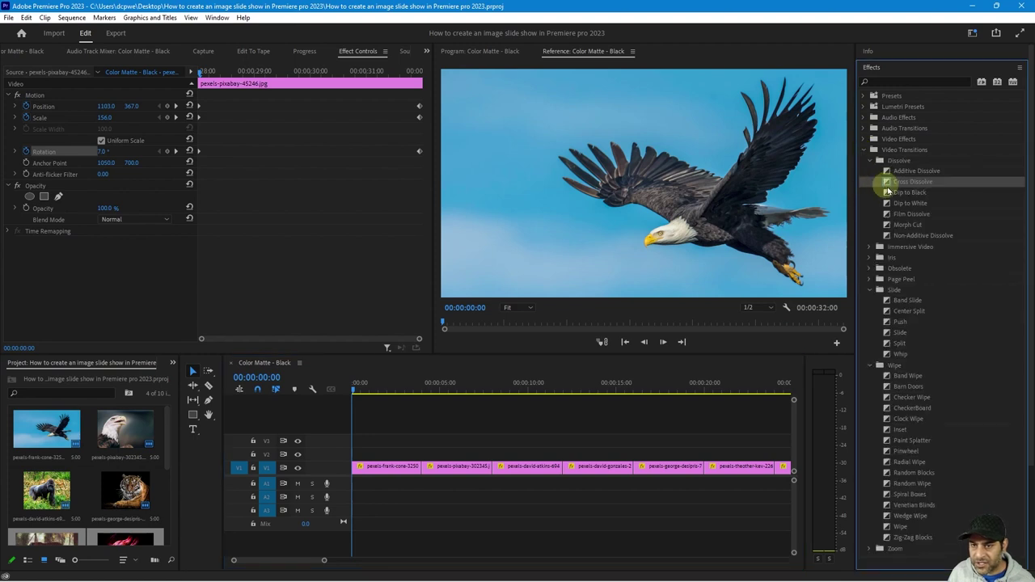
left_click(870, 291)
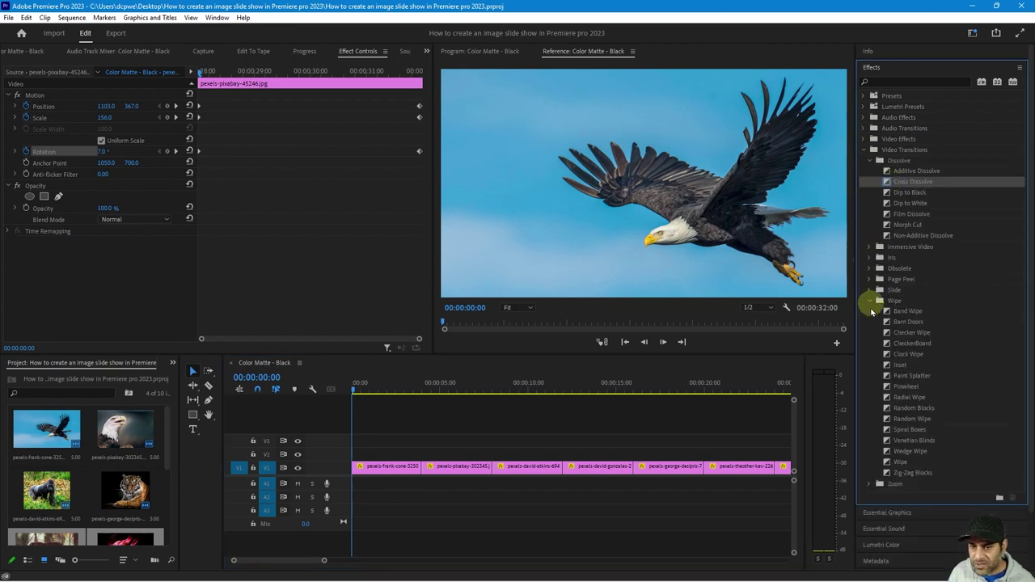
left_click(870, 300)
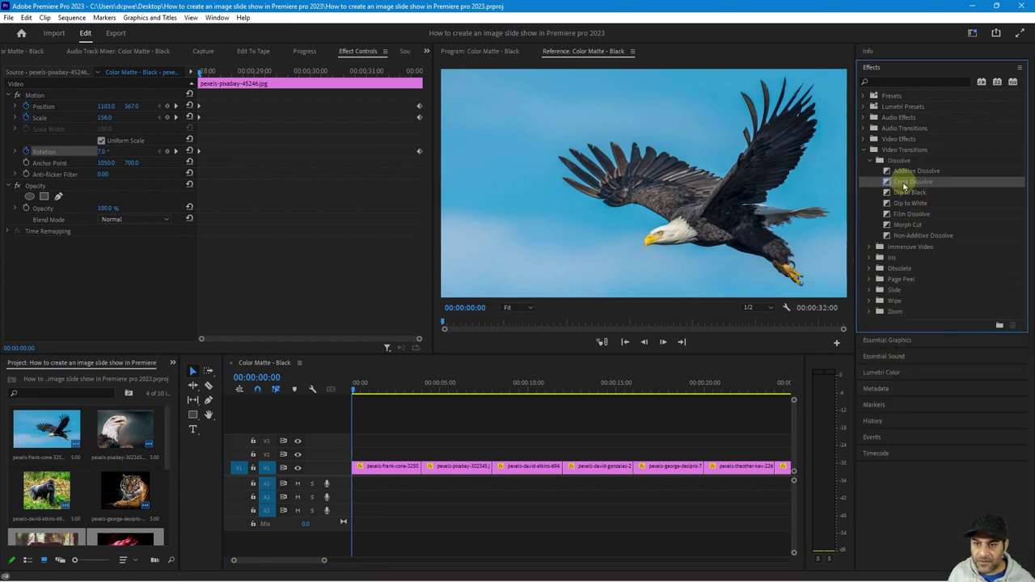
left_click_drag(875, 192, 362, 472)
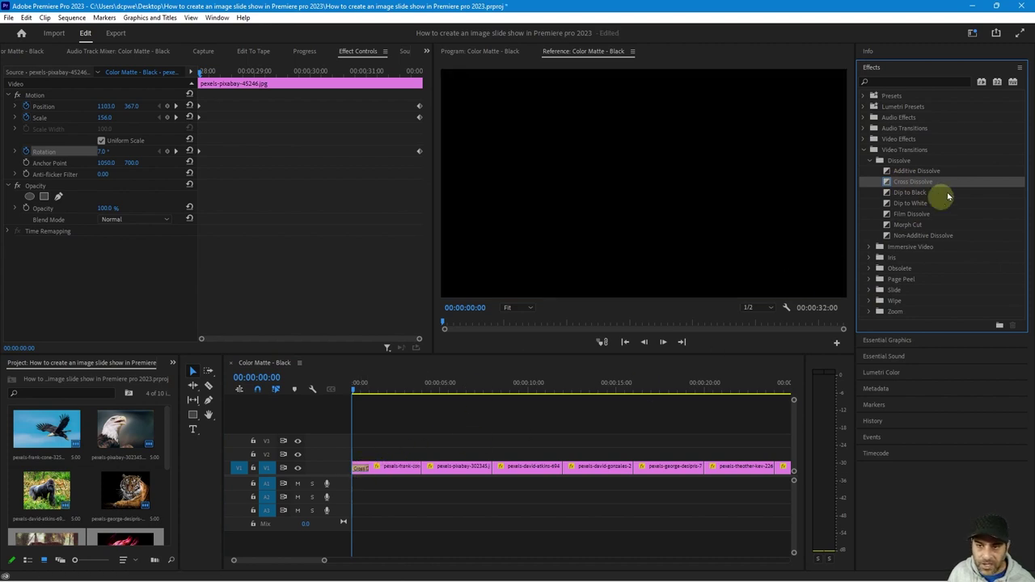
Apply Cross Dissolve to the three cuts between the first four slides
left_click_drag(913, 181, 433, 476)
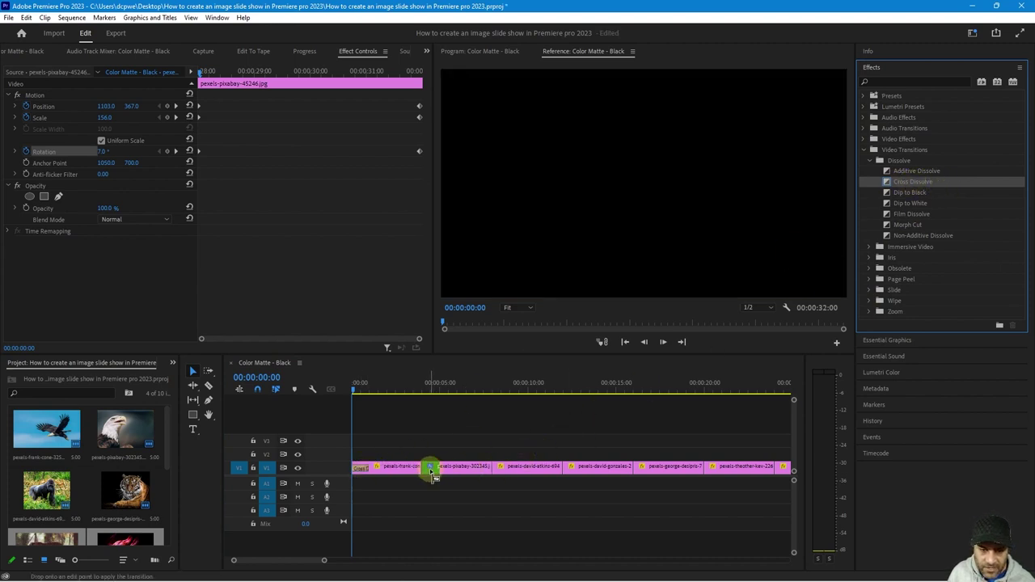
left_click_drag(875, 181, 433, 473)
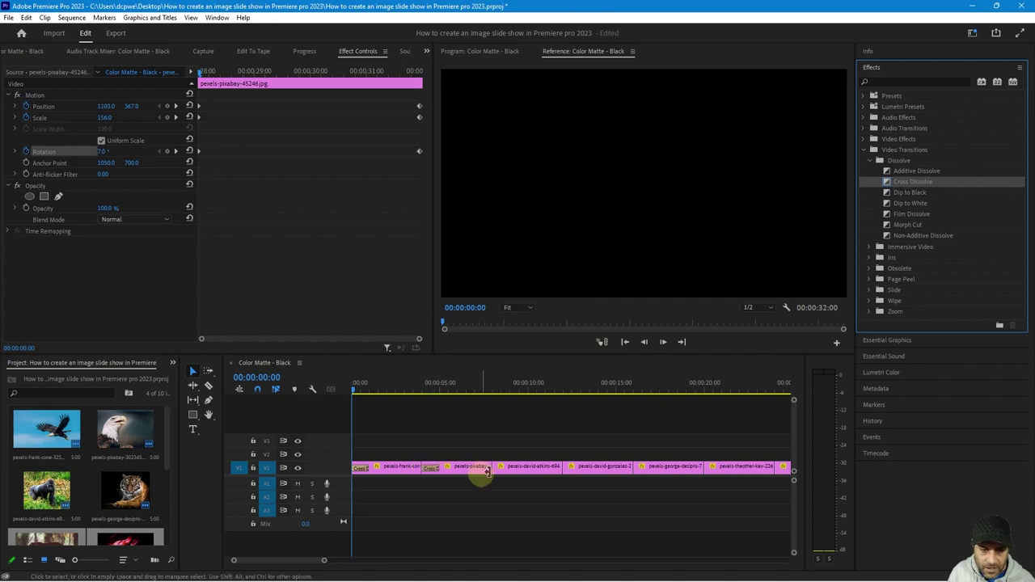
left_click_drag(892, 181, 503, 472)
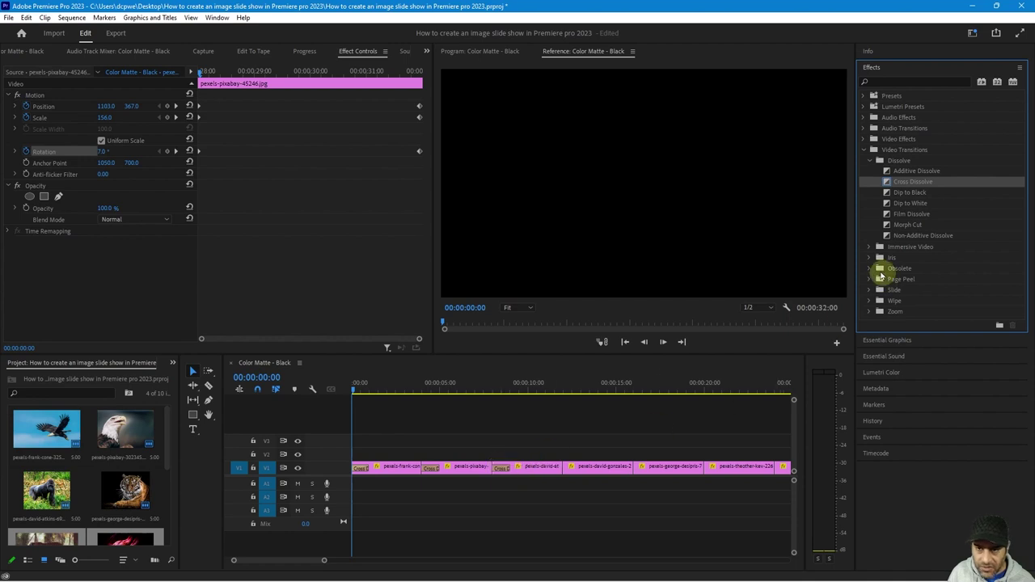
left_click_drag(891, 185, 572, 468)
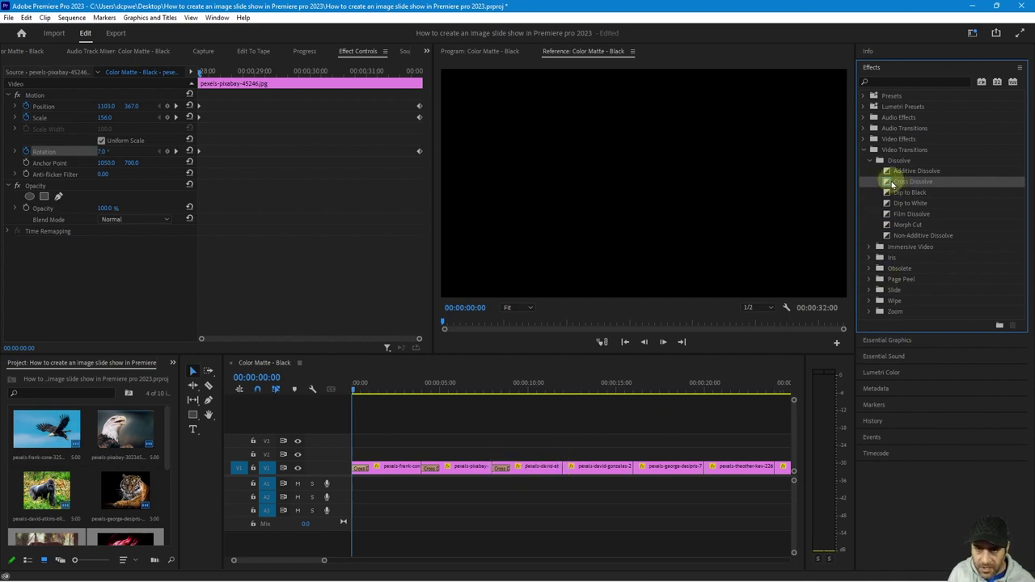
Apply Cross Dissolve to the remaining cuts, from the fourth slide through to the green snake slide
scroll(614, 481, "down", 3)
scroll(612, 485, "up", 1)
left_click_drag(887, 181, 563, 470)
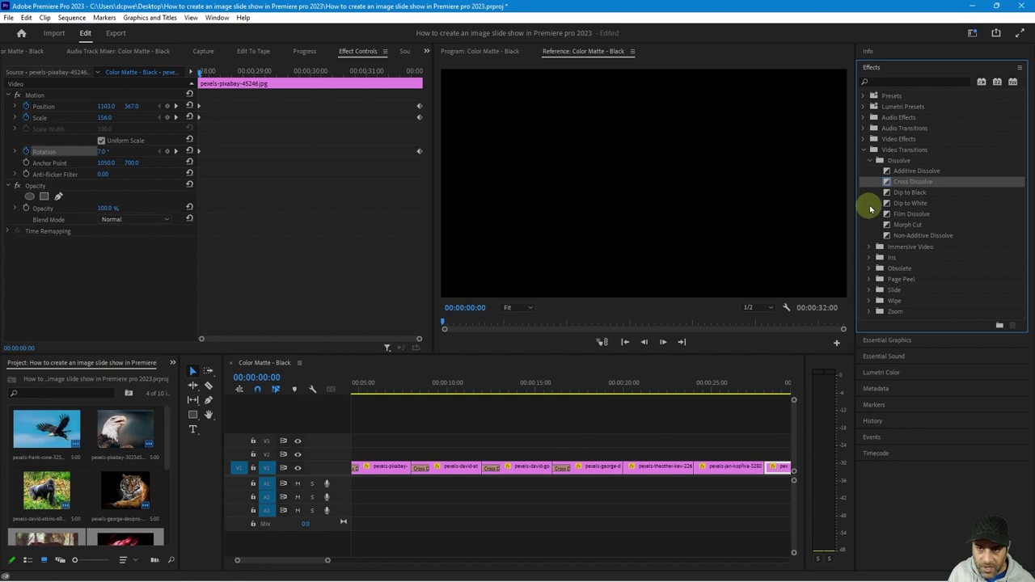
left_click_drag(888, 185, 632, 468)
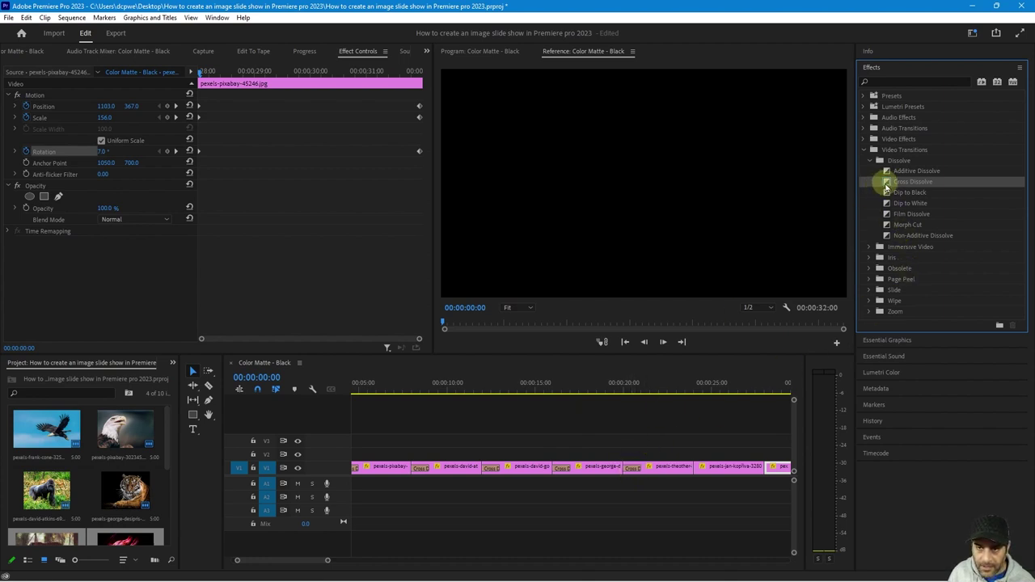
left_click_drag(887, 185, 700, 477)
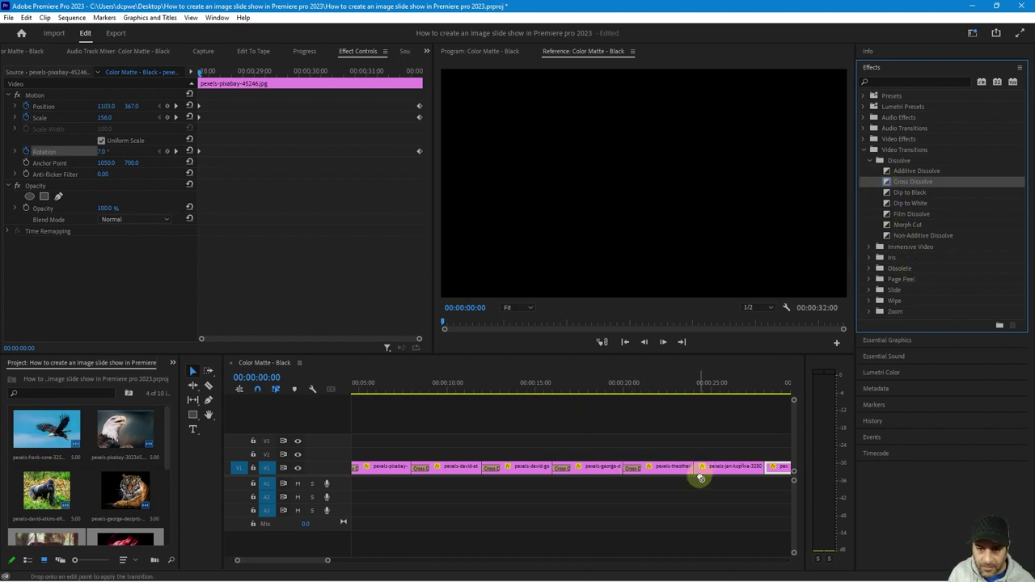
left_click_drag(703, 472, 692, 468)
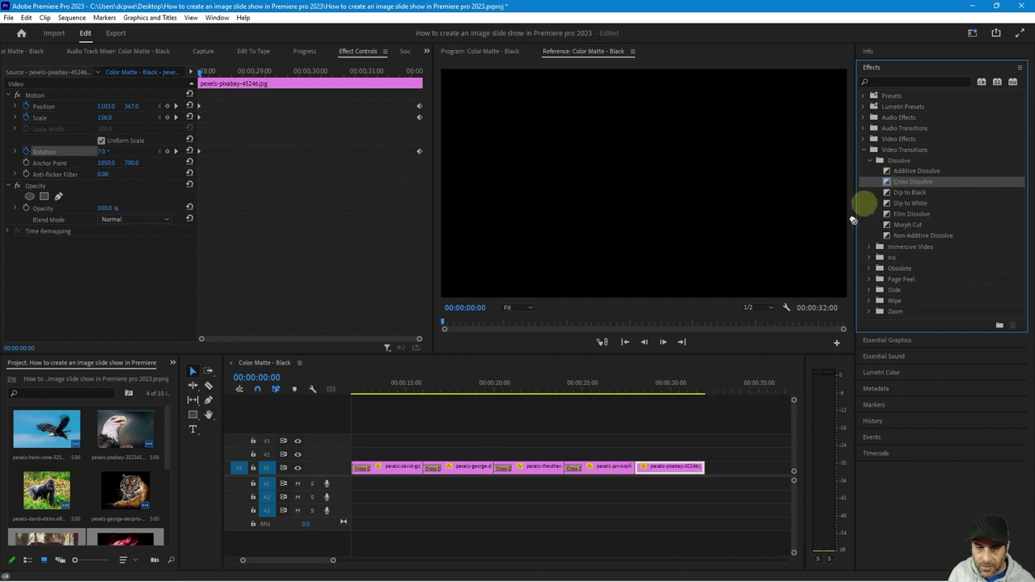
left_click_drag(853, 220, 645, 470)
Apply Cross Dissolve to the end of the green snake slide and return to the start of the sequence
left_click_drag(887, 181, 688, 453)
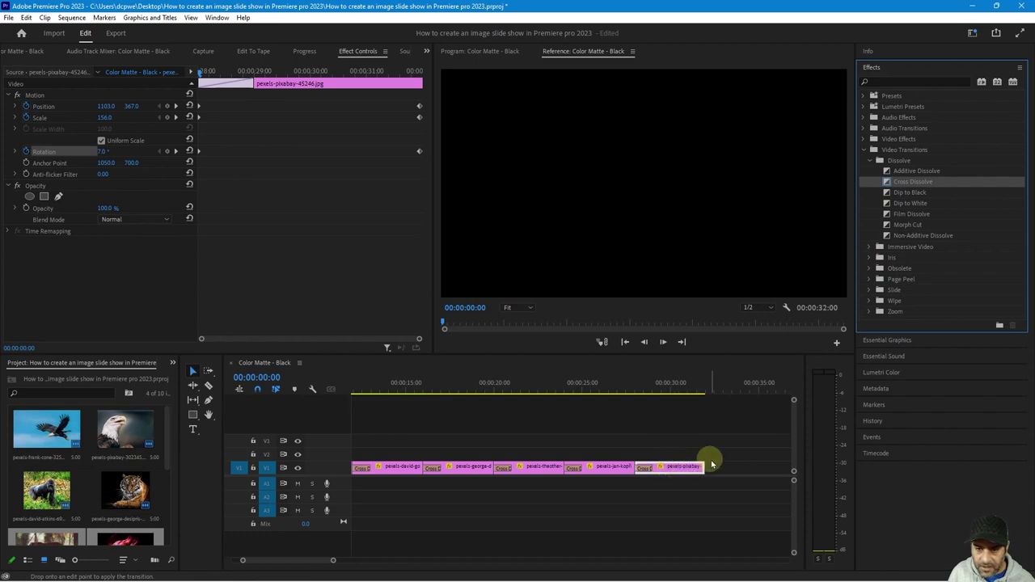
left_click_drag(703, 476, 697, 469)
left_click_drag(623, 382, 4, 437)
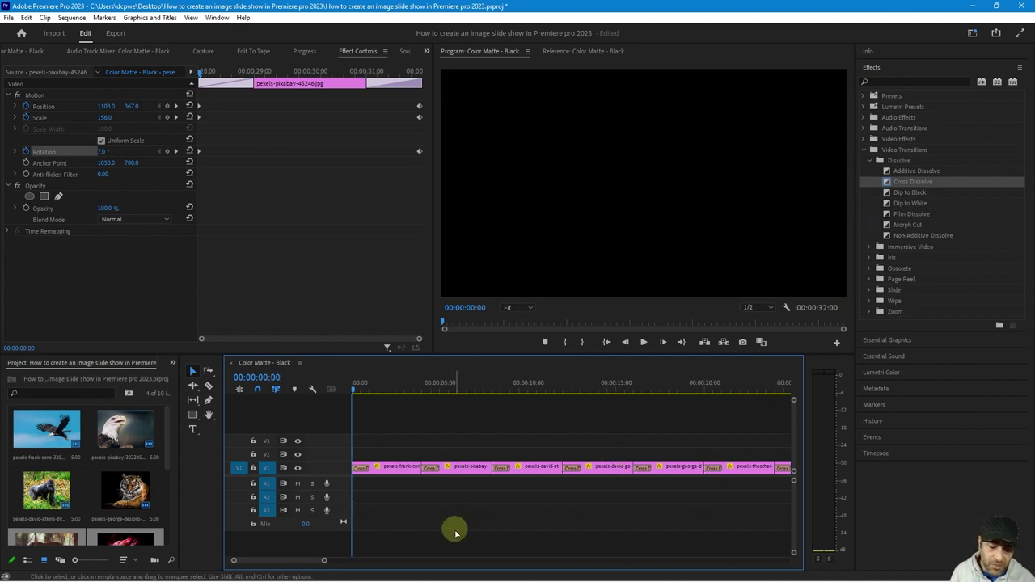
Show the project items as a list and create a 1920 × 1080, 25 fps color matte in red B33131 named Color Matte - Red
scroll(57, 471, "down", 5)
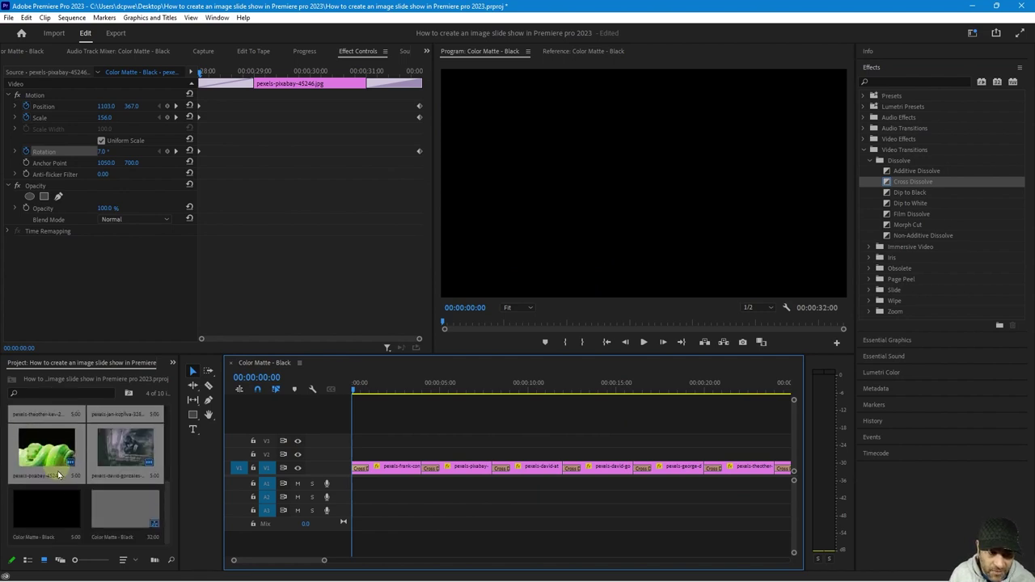
left_click(28, 561)
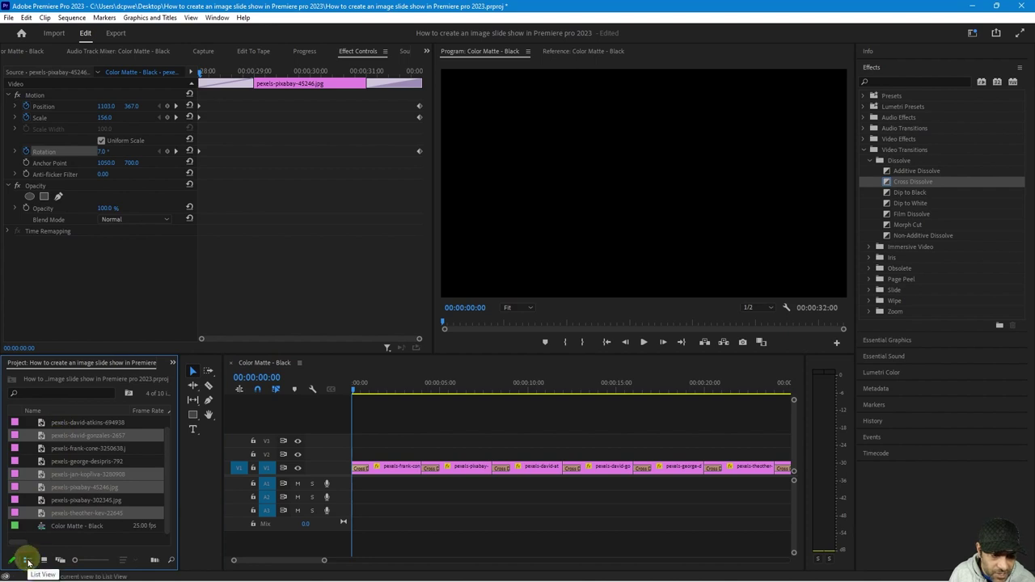
right_click(101, 540)
mouse_move(155, 375)
left_click(327, 425)
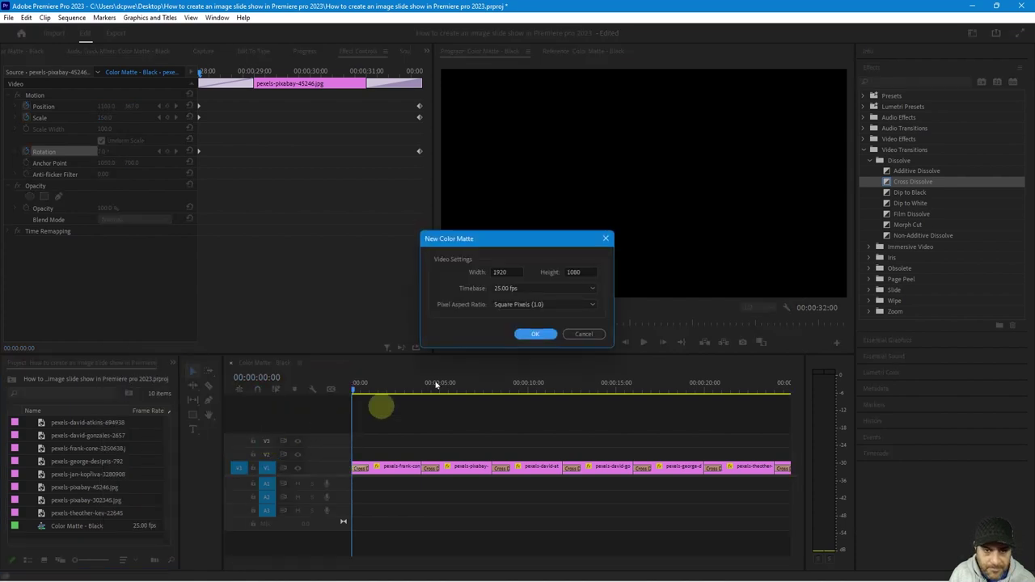
left_click(536, 335)
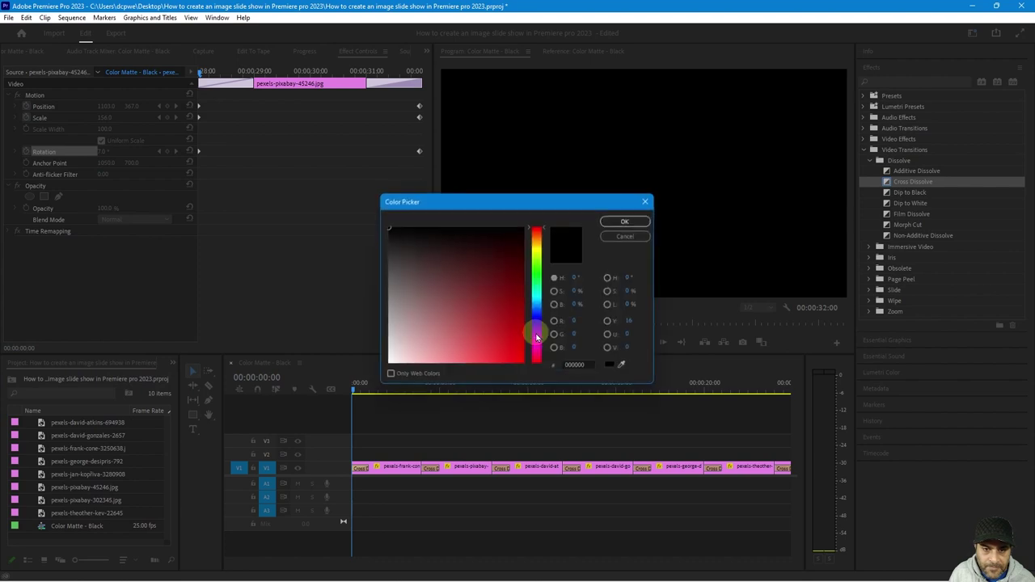
mouse_move(503, 314)
left_mouse_down()
mouse_move(515, 335)
mouse_move(491, 314)
mouse_move(485, 321)
left_mouse_up()
left_click(623, 221)
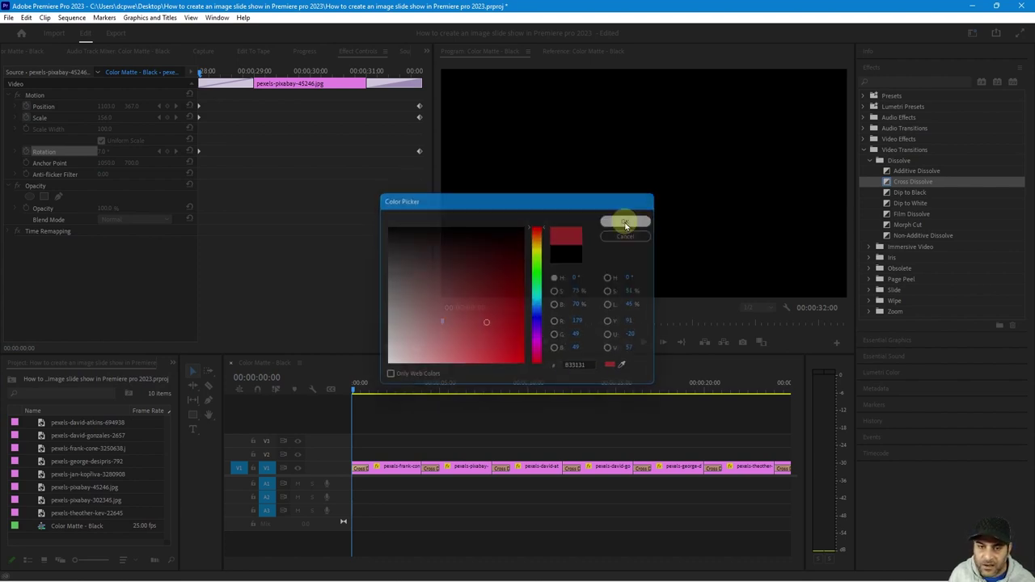
left_click(520, 296)
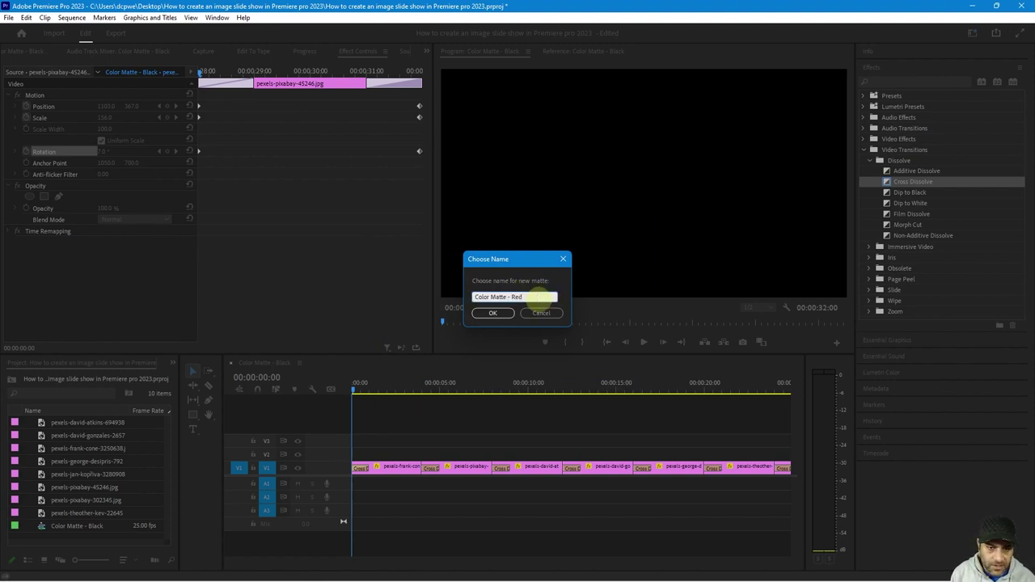
key("Return")
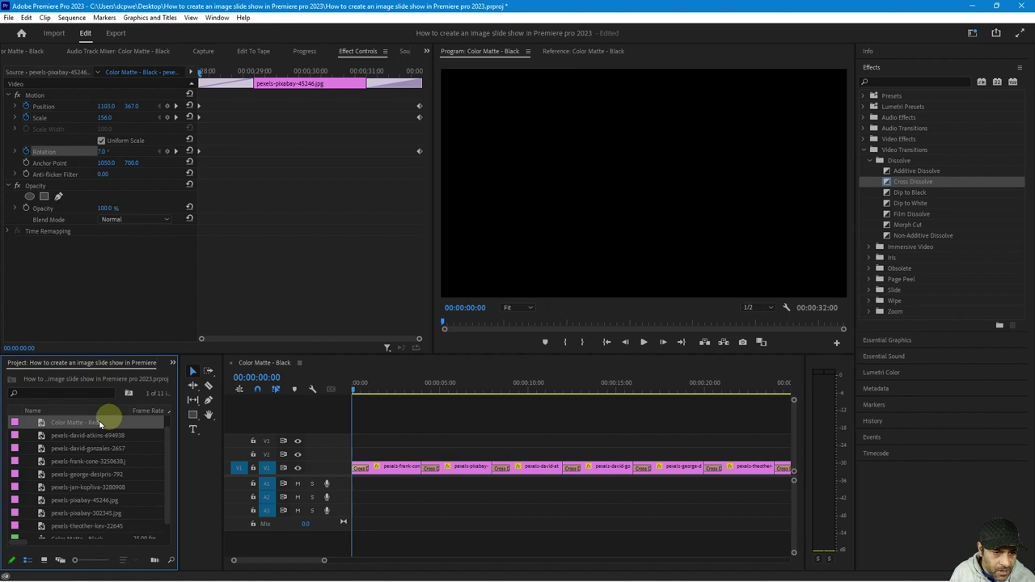
Move all the slides with their transitions from track V1 up to V2, freeing V1
left_click_drag(78, 430, 102, 409)
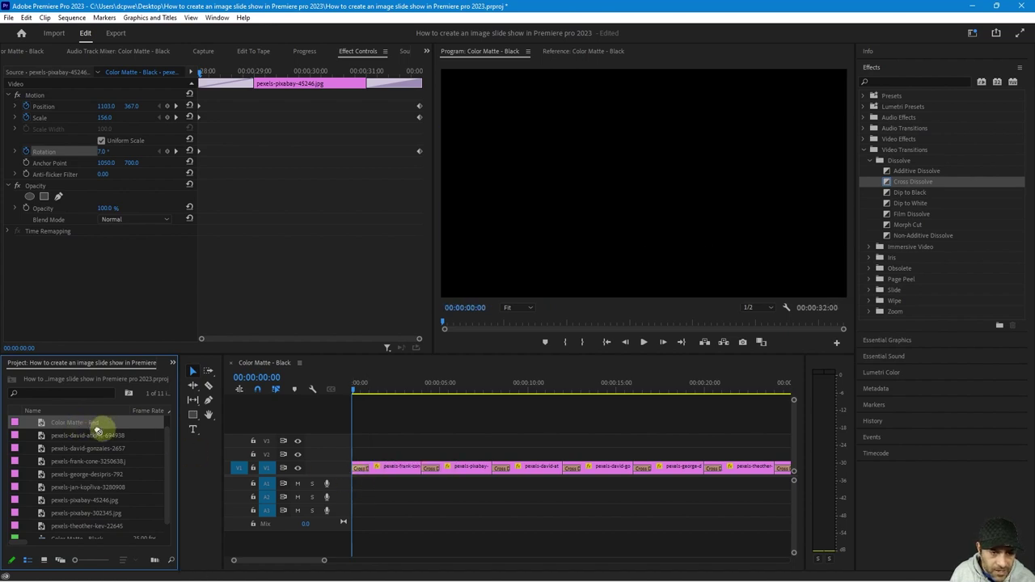
left_click_drag(371, 457, 420, 488)
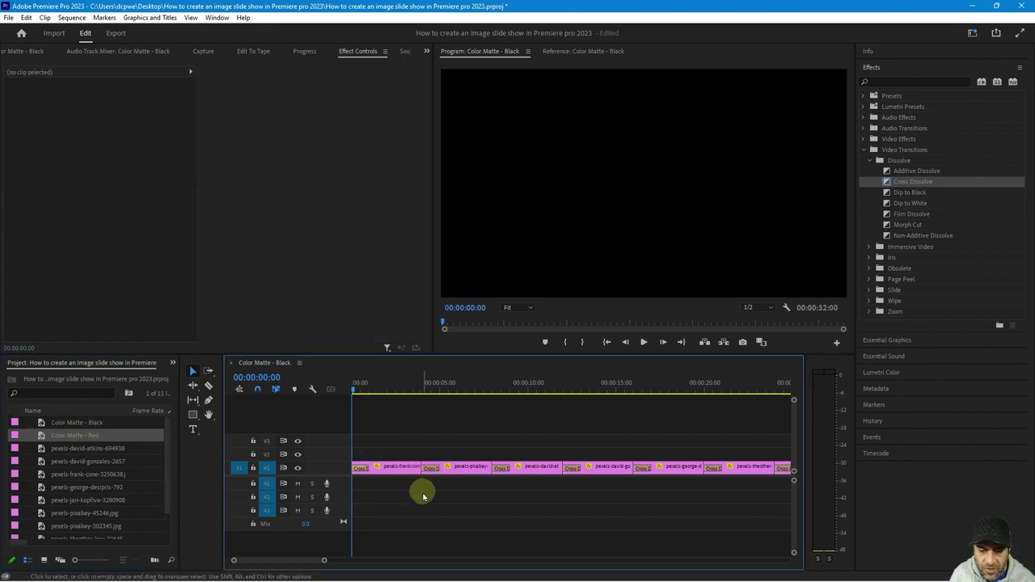
left_click_drag(392, 472, 388, 454)
Try the red color matte on V1 beneath the first slide, preview the fade-in over it, and delete it from the track
left_click_drag(105, 444, 359, 479)
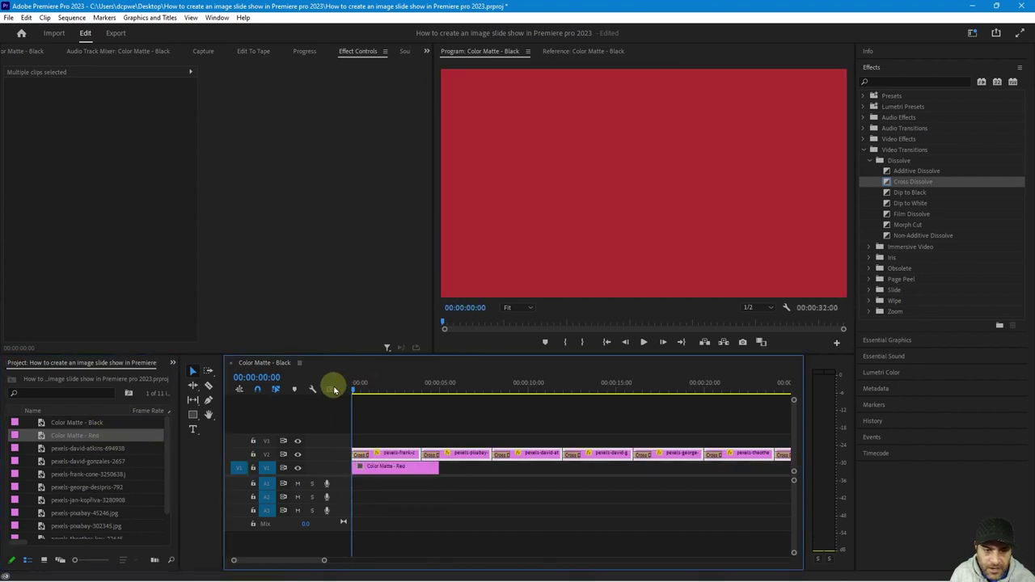
mouse_move(346, 393)
left_mouse_down()
mouse_move(383, 409)
mouse_move(347, 407)
left_mouse_up()
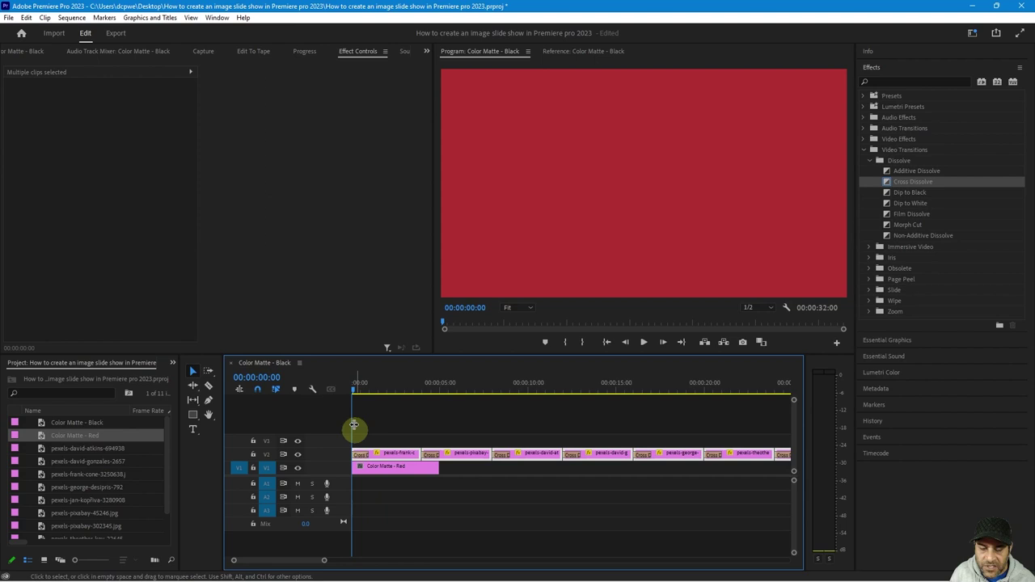
left_click_drag(351, 389, 349, 415)
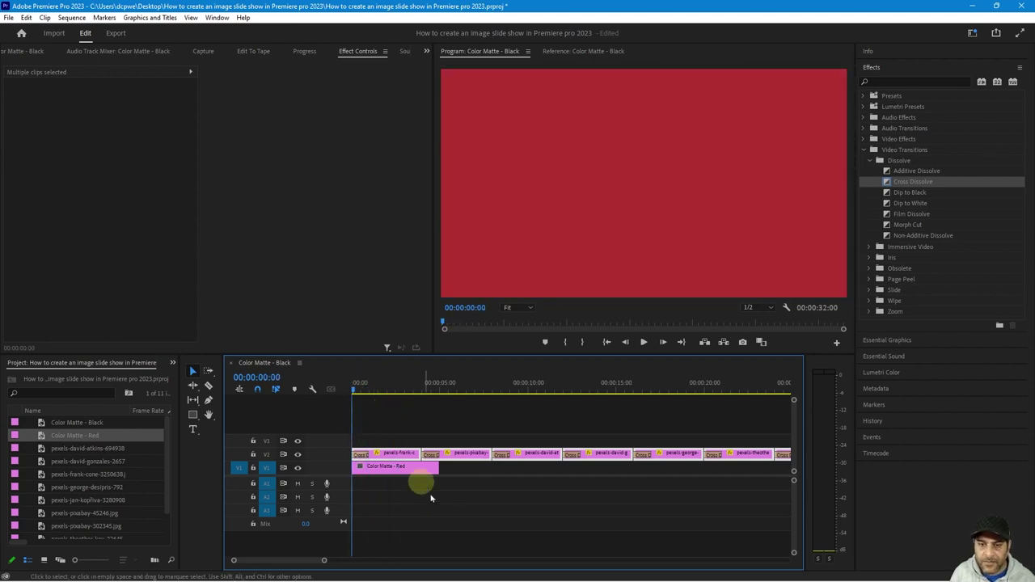
key("space")
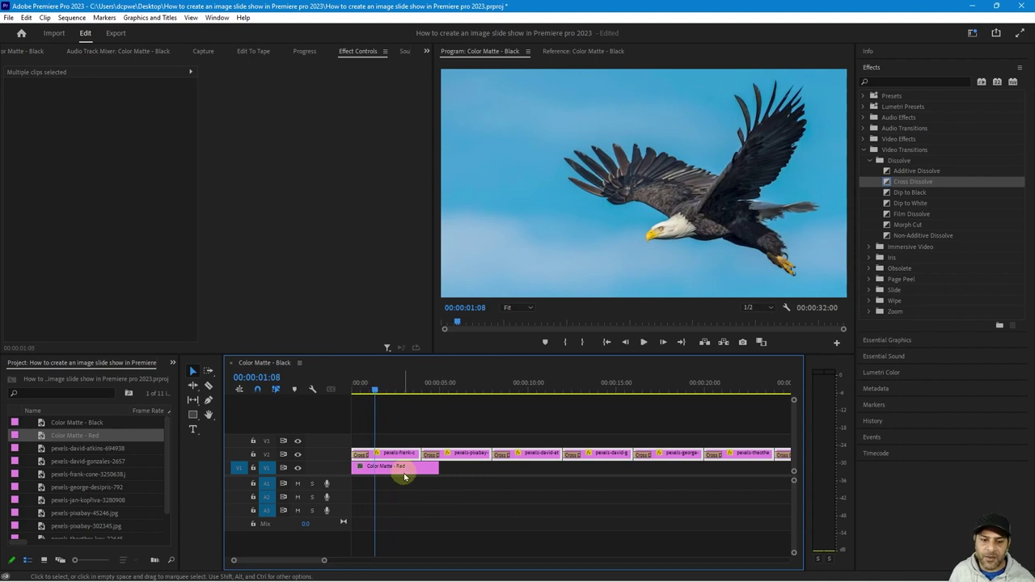
left_click(398, 469)
key("Delete")
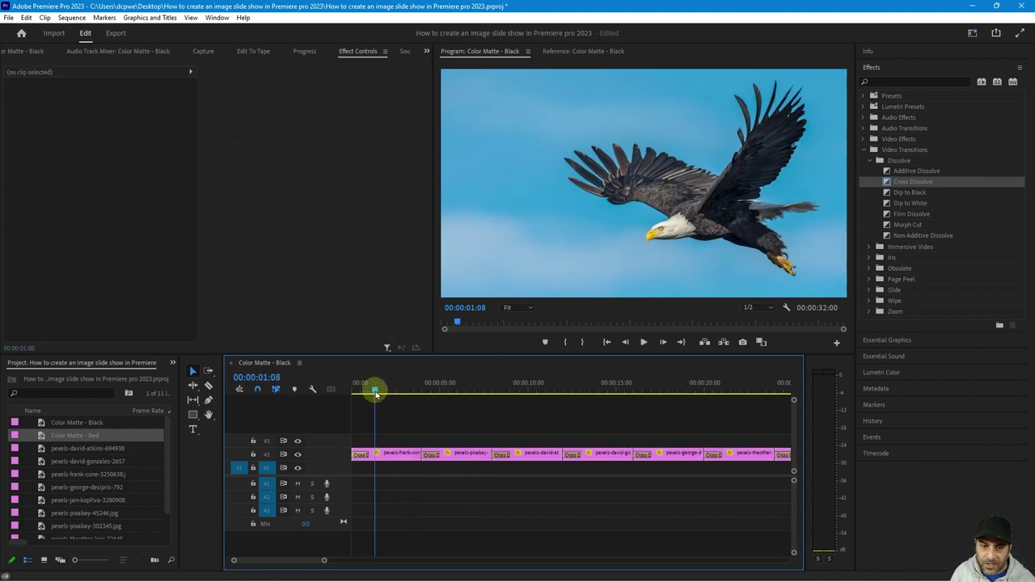
Play the whole slideshow from the start of the sequence and save the project
left_click_drag(376, 394, 353, 394)
left_click(372, 499)
key("space")
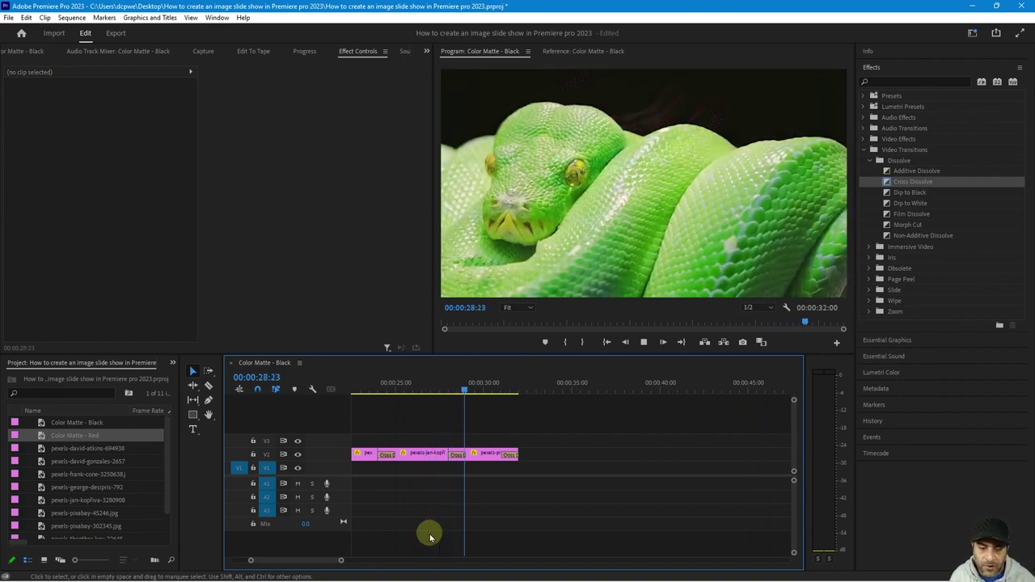
key("space")
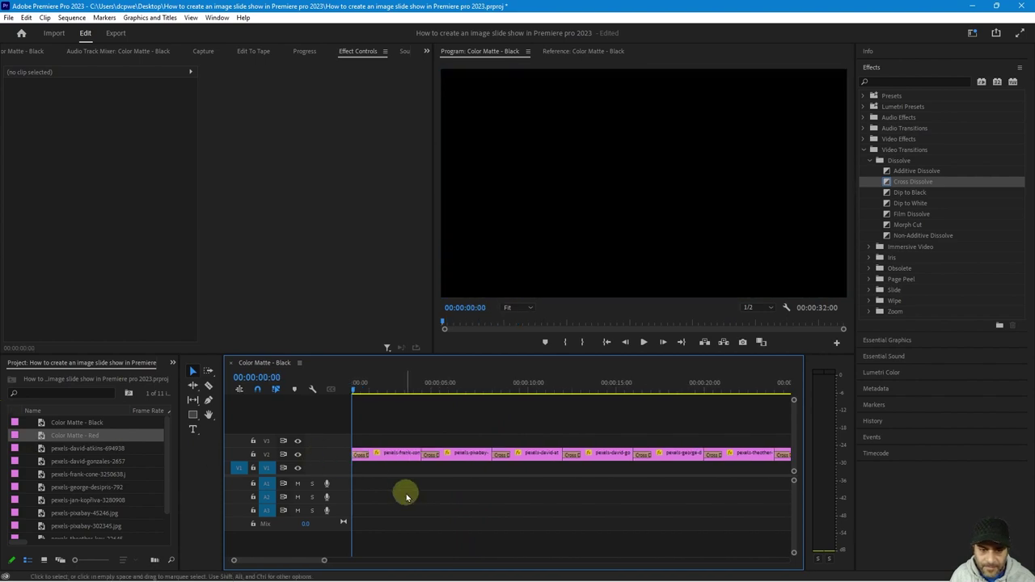
key("ctrl+s")
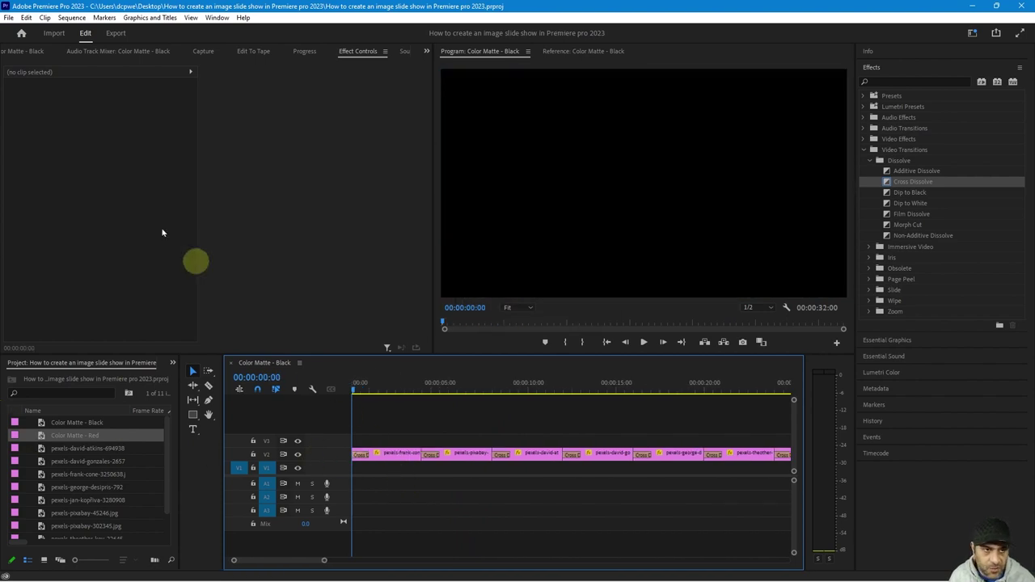
Open the media export settings for the sequence and choose the YouTube 1080p Full HD preset
left_click(9, 19)
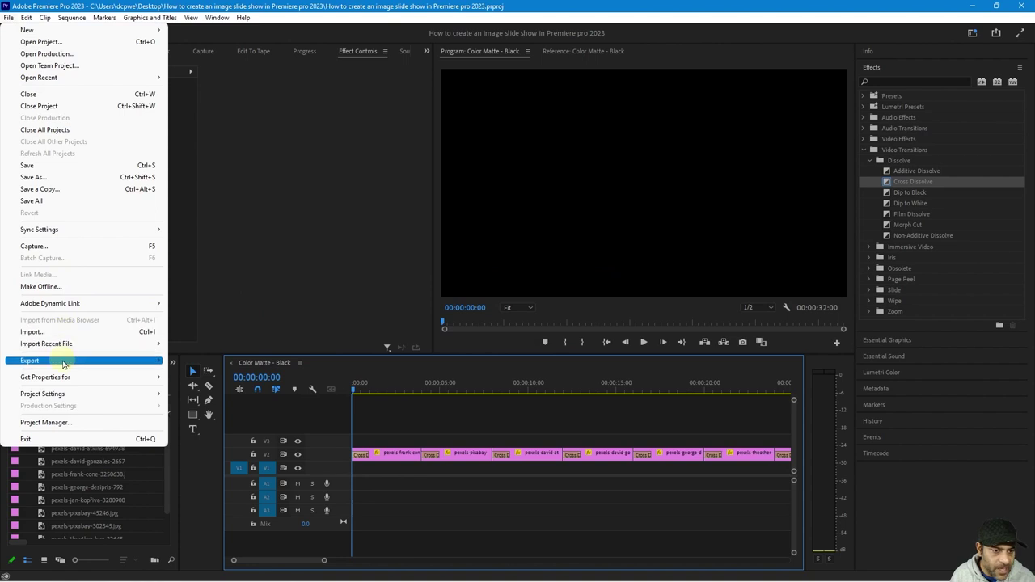
mouse_move(63, 364)
left_click(196, 363)
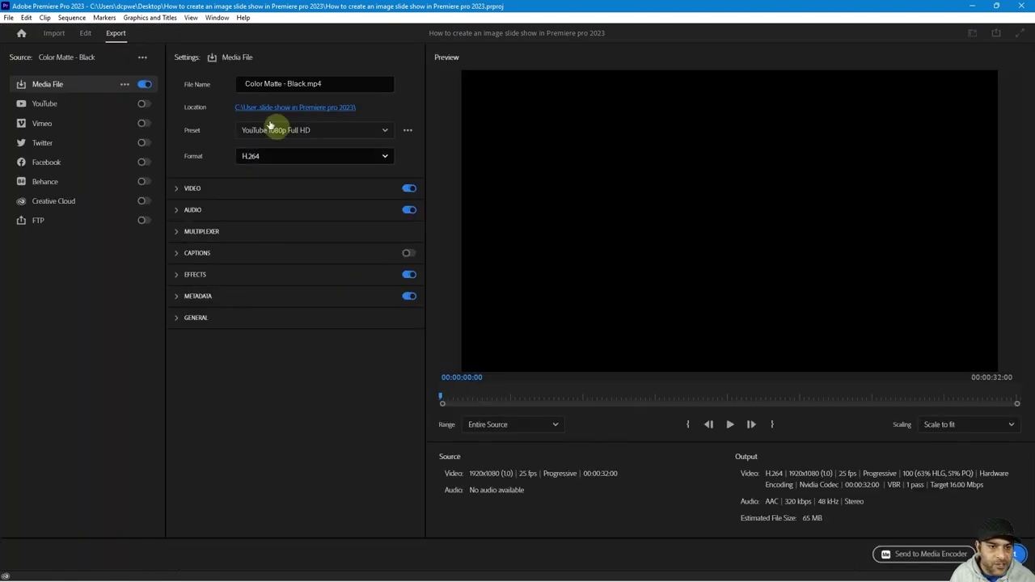
left_click(316, 132)
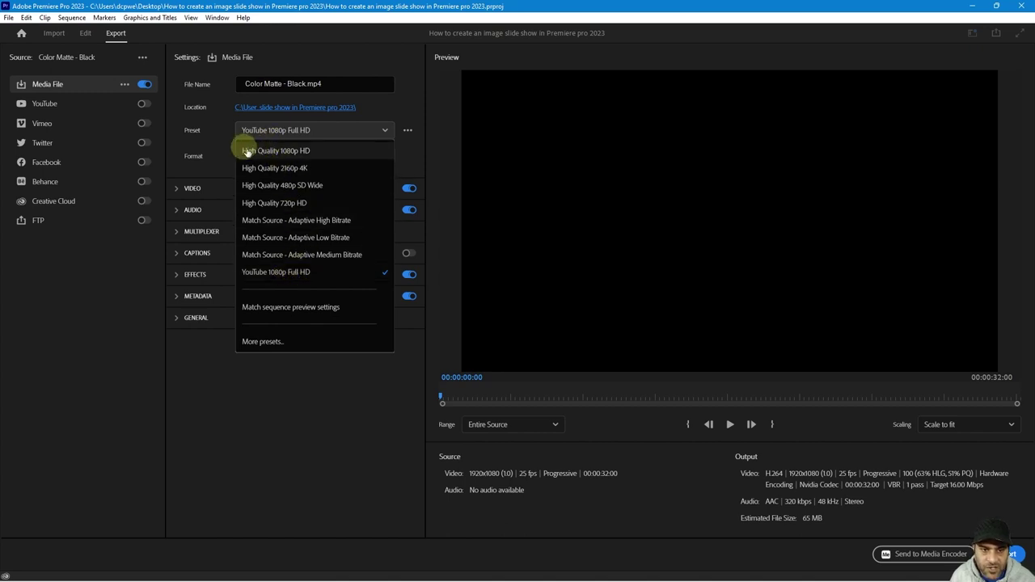
left_click(297, 273)
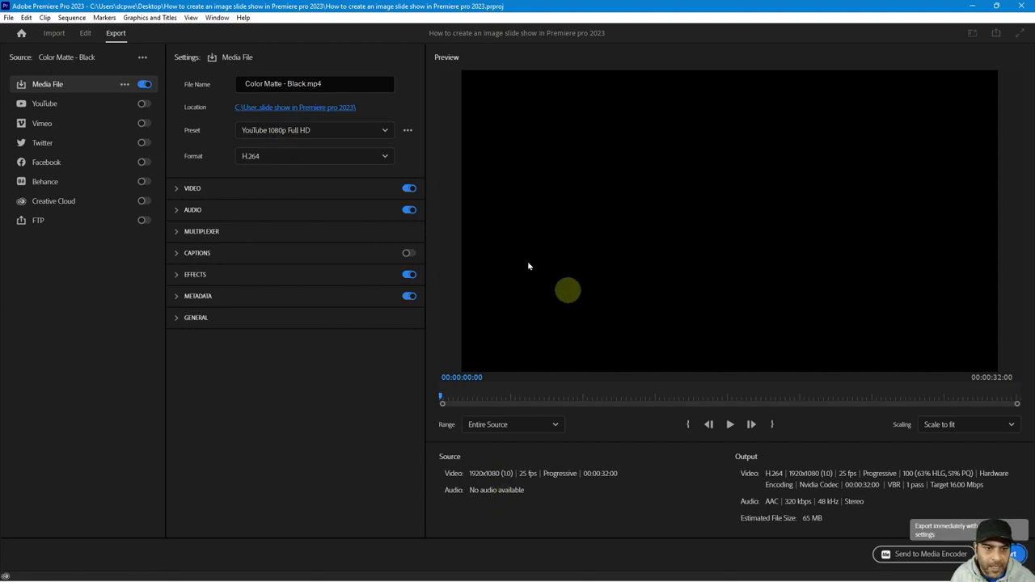
Name the output file Animal Slide Show - v1.mp4 and export the video
left_click(254, 83)
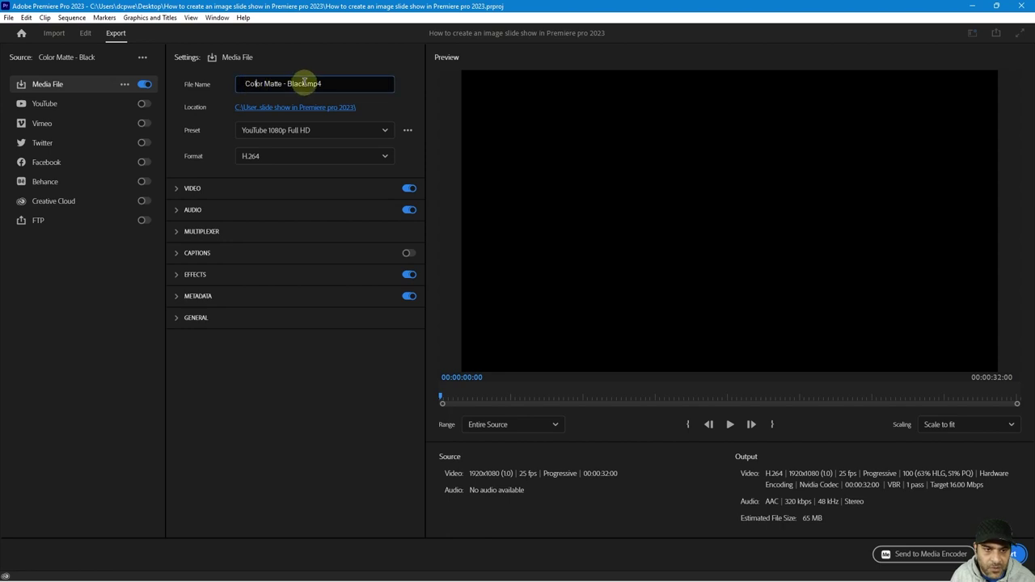
left_click_drag(304, 84, 174, 68)
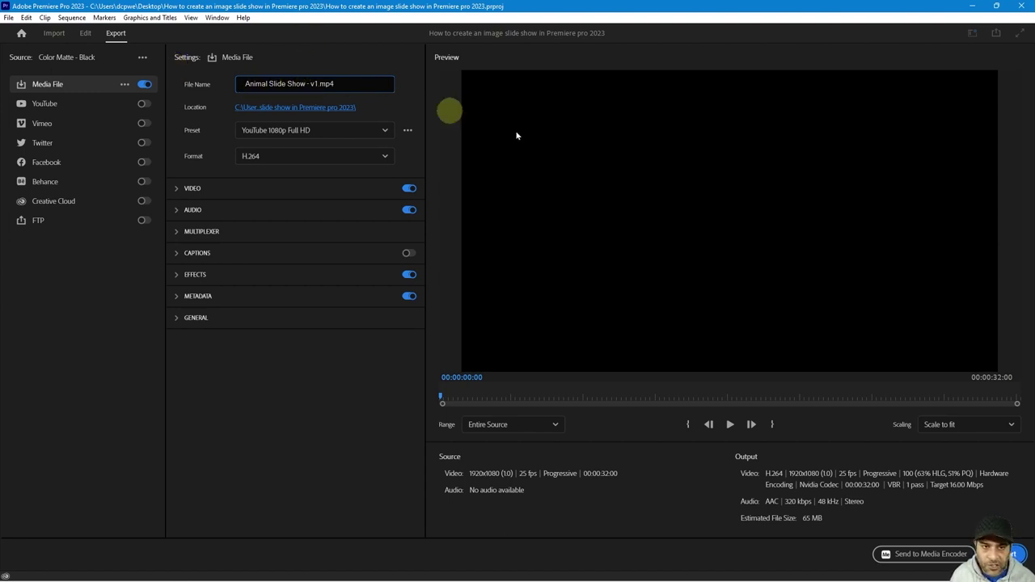
left_click(1011, 554)
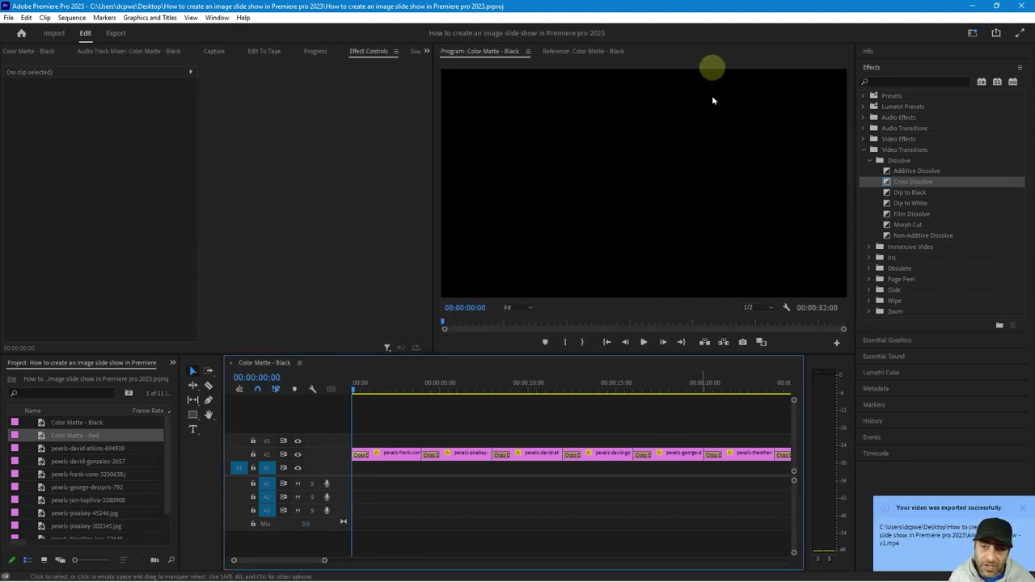
Play the exported Animal Slide Show - v1.mp4 full screen from the desktop project folder, and close the player and the folder
left_click(977, 5)
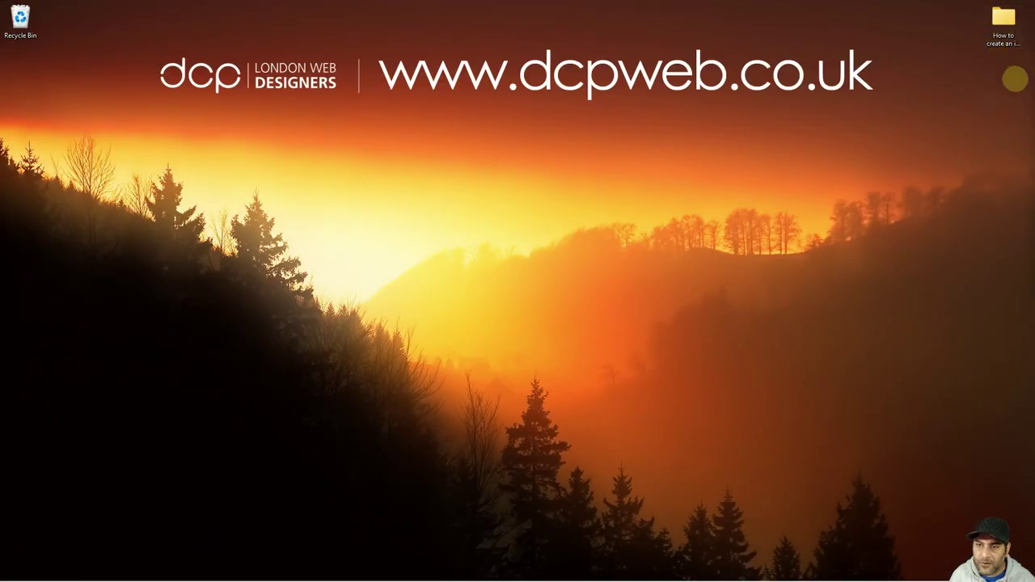
double_click(1003, 20)
left_click(307, 234)
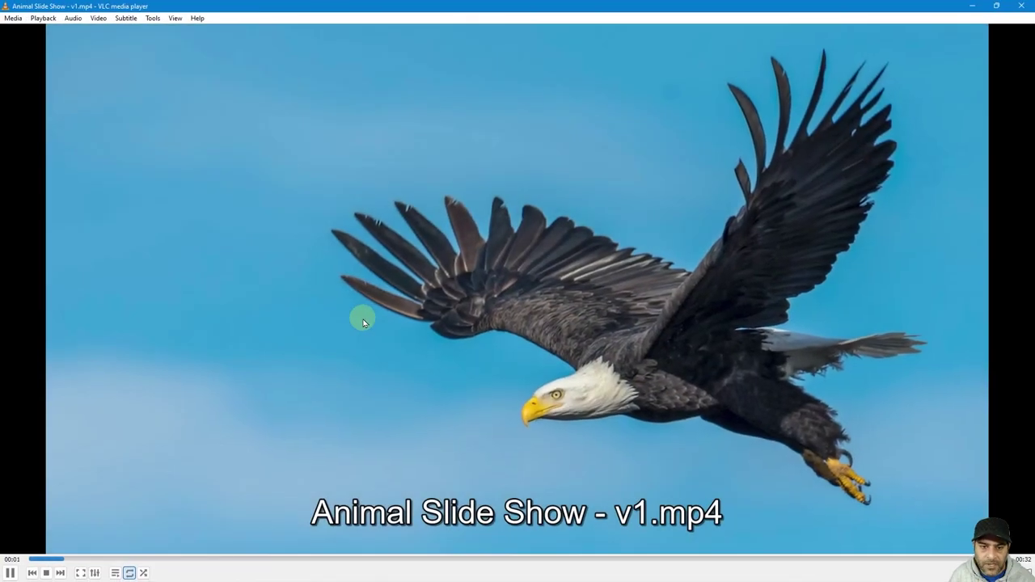
double_click(361, 316)
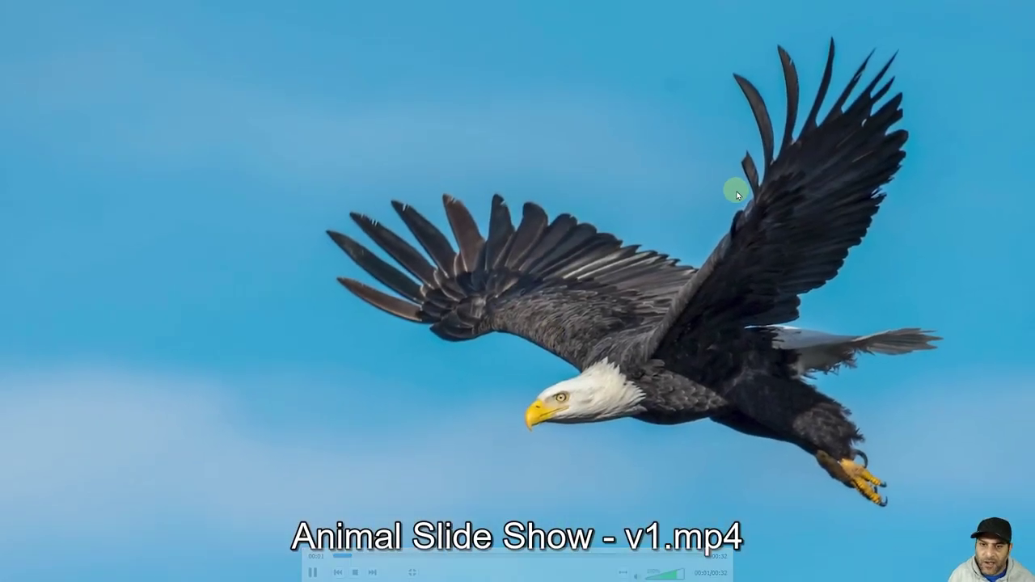
key("Escape")
left_click(1021, 8)
left_click(712, 283)
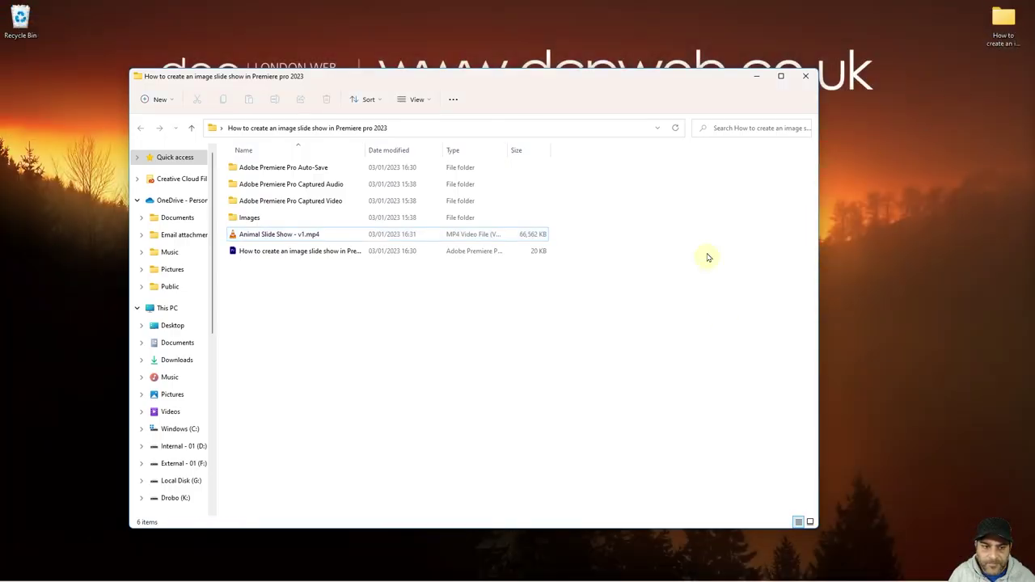
left_click(804, 79)
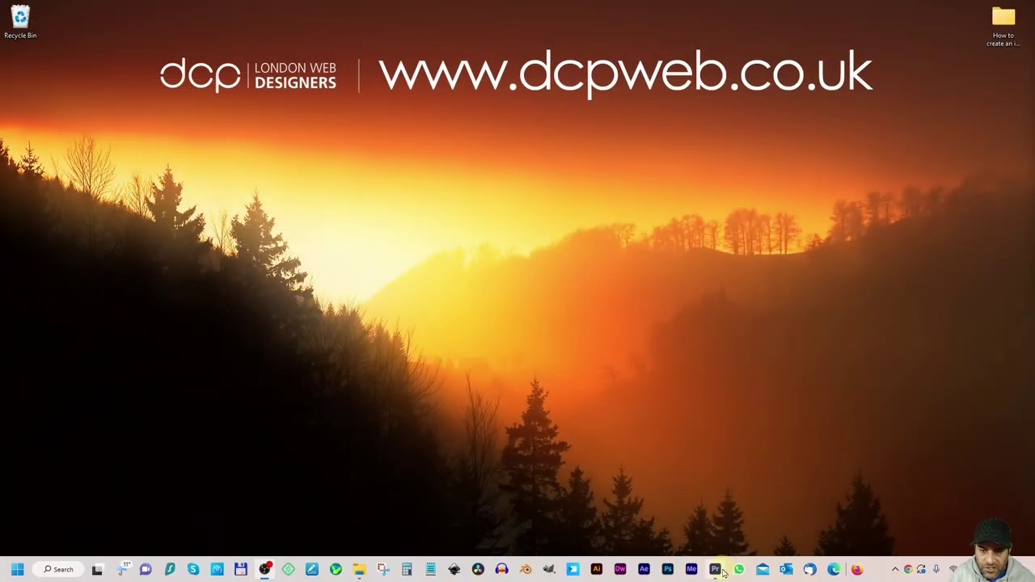
left_click(715, 569)
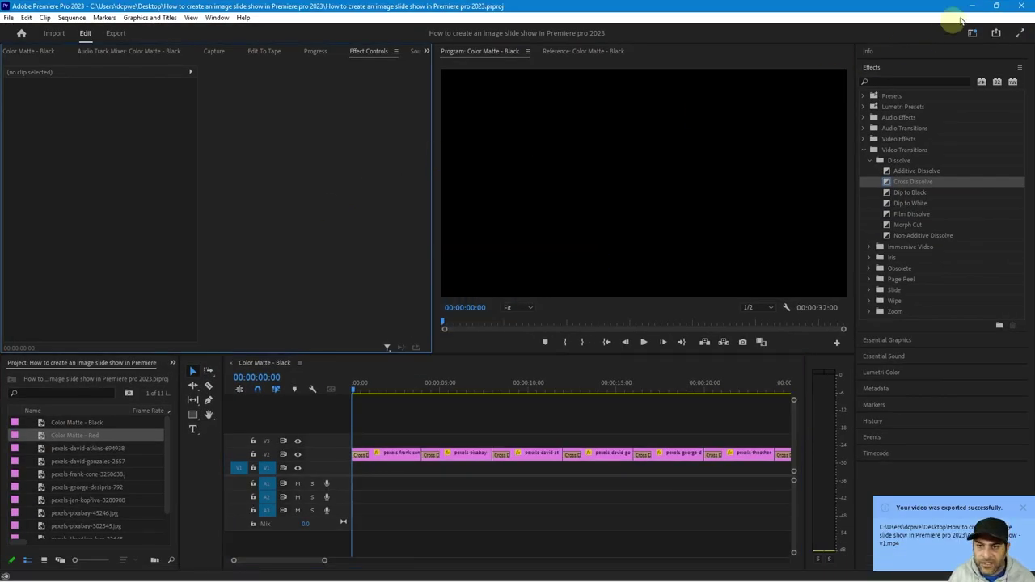
left_click(973, 6)
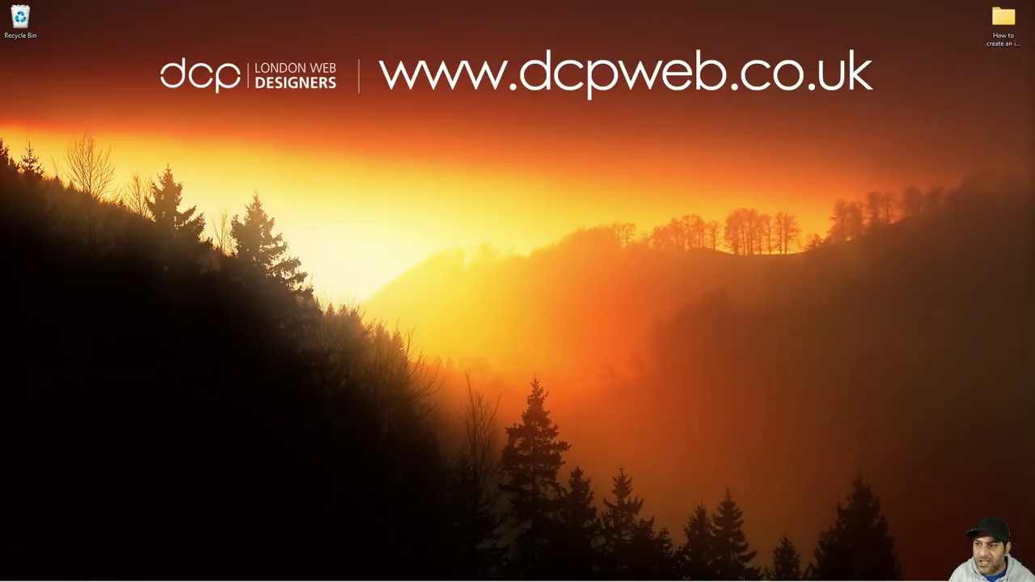